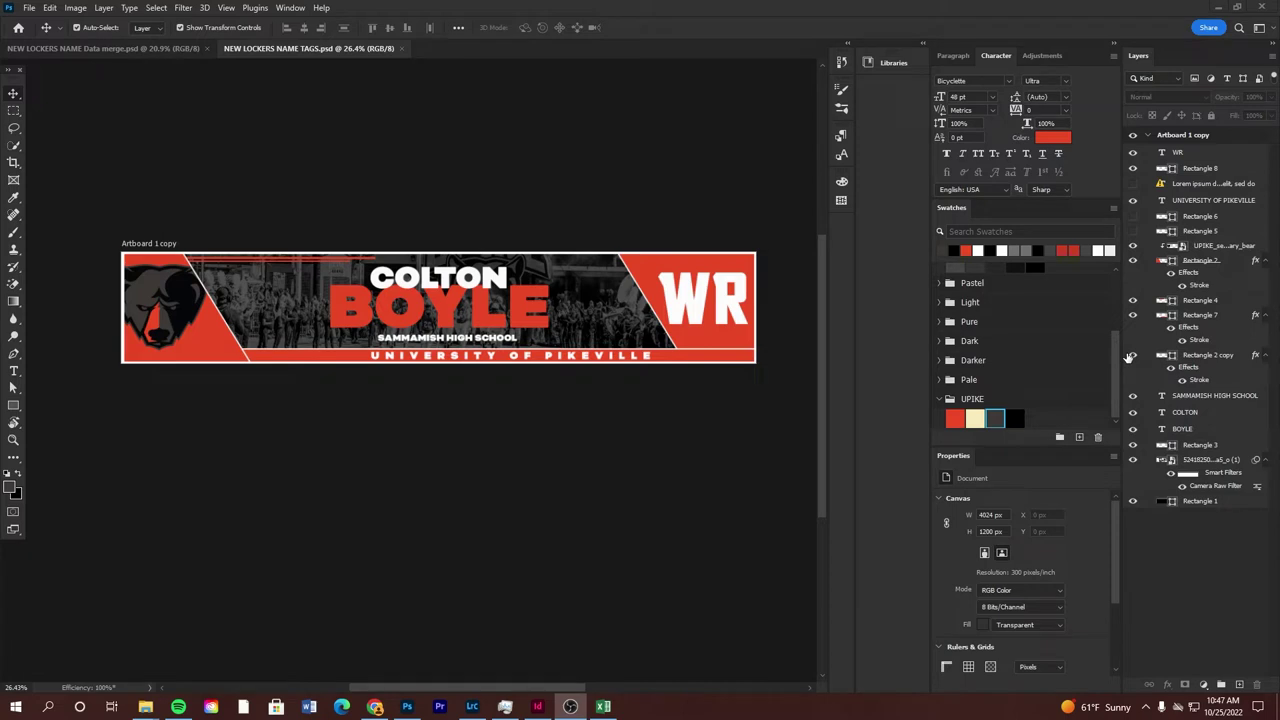
# In Photoshop, compare the named banner with the nameless Data merge.psd version, zooming to inspect it
pyautogui.click(493, 172)
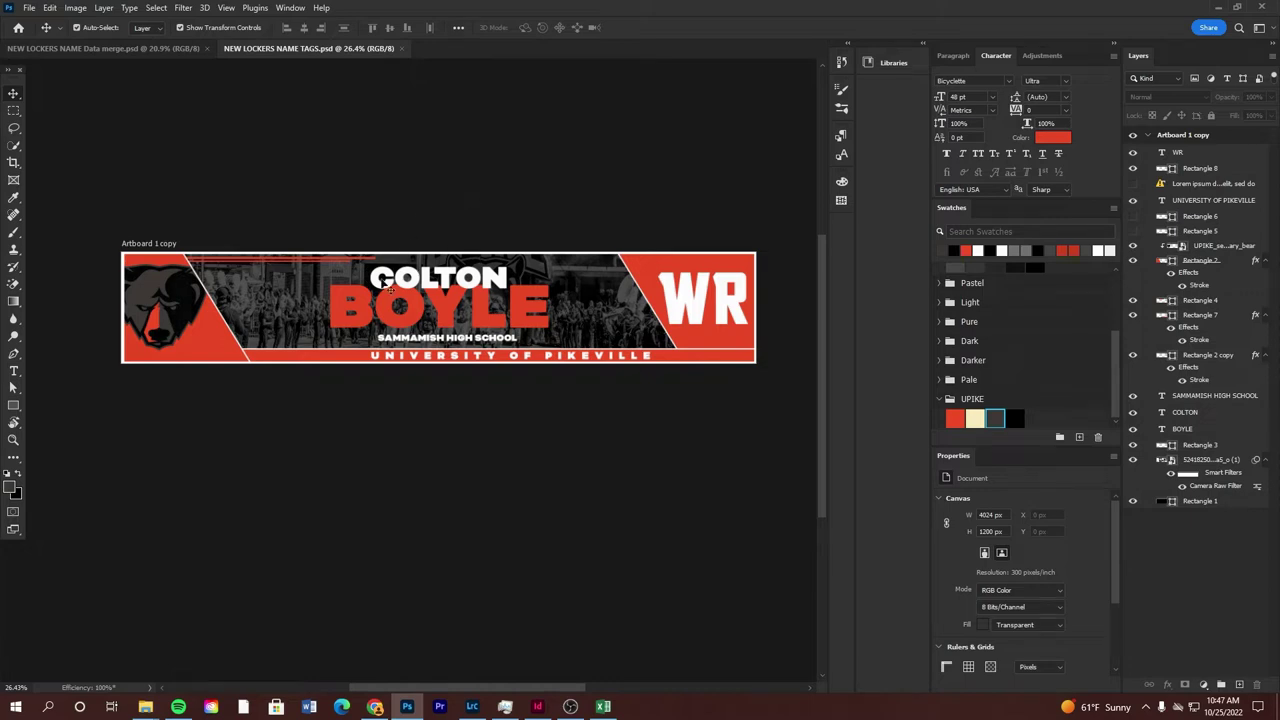
pyautogui.click(161, 52)
pyautogui.press('z')
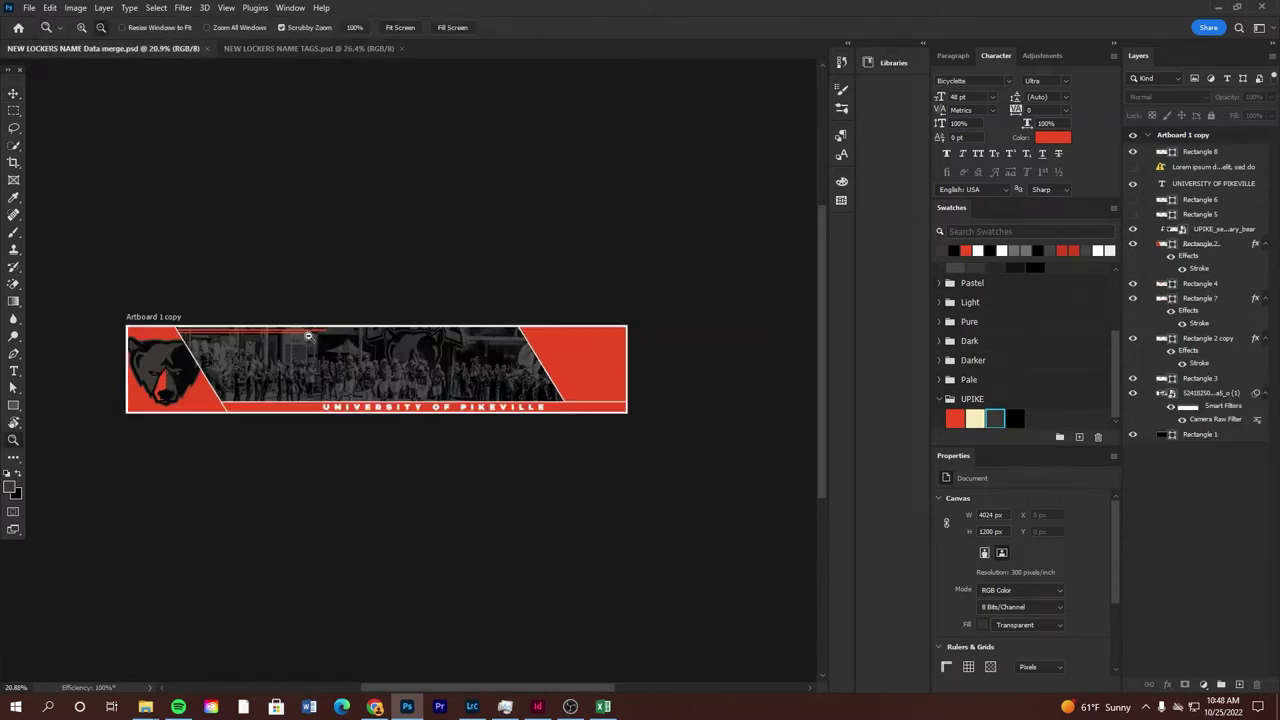
pyautogui.keyDown('alt'); pyautogui.click(325, 341); pyautogui.keyUp('alt')
pyautogui.click(325, 341)
pyautogui.click(327, 341)
pyautogui.press('v')
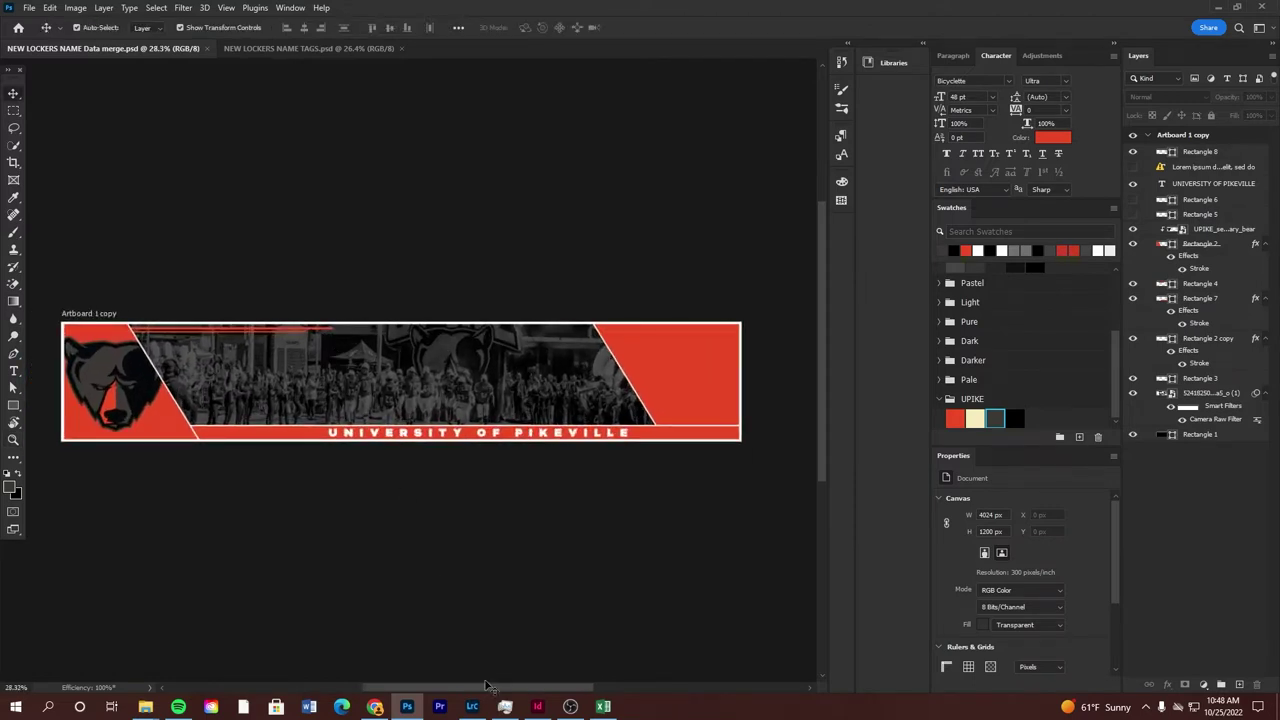
# Switch to InDesign and zoom out on the blank Legal-size landscape page
pyautogui.click(537, 706)
pyautogui.press('z')
pyautogui.keyDown('alt'); pyautogui.click(480, 294); pyautogui.keyUp('alt')
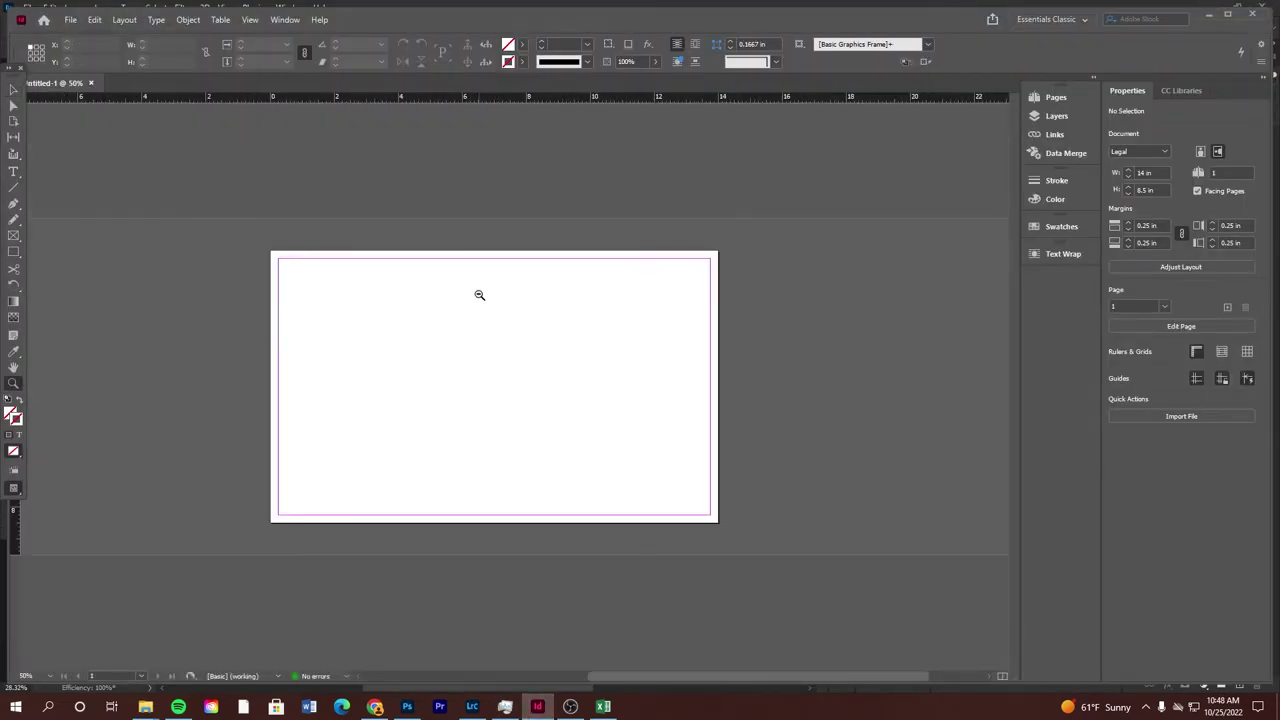
pyautogui.click(482, 288)
pyautogui.press('v')
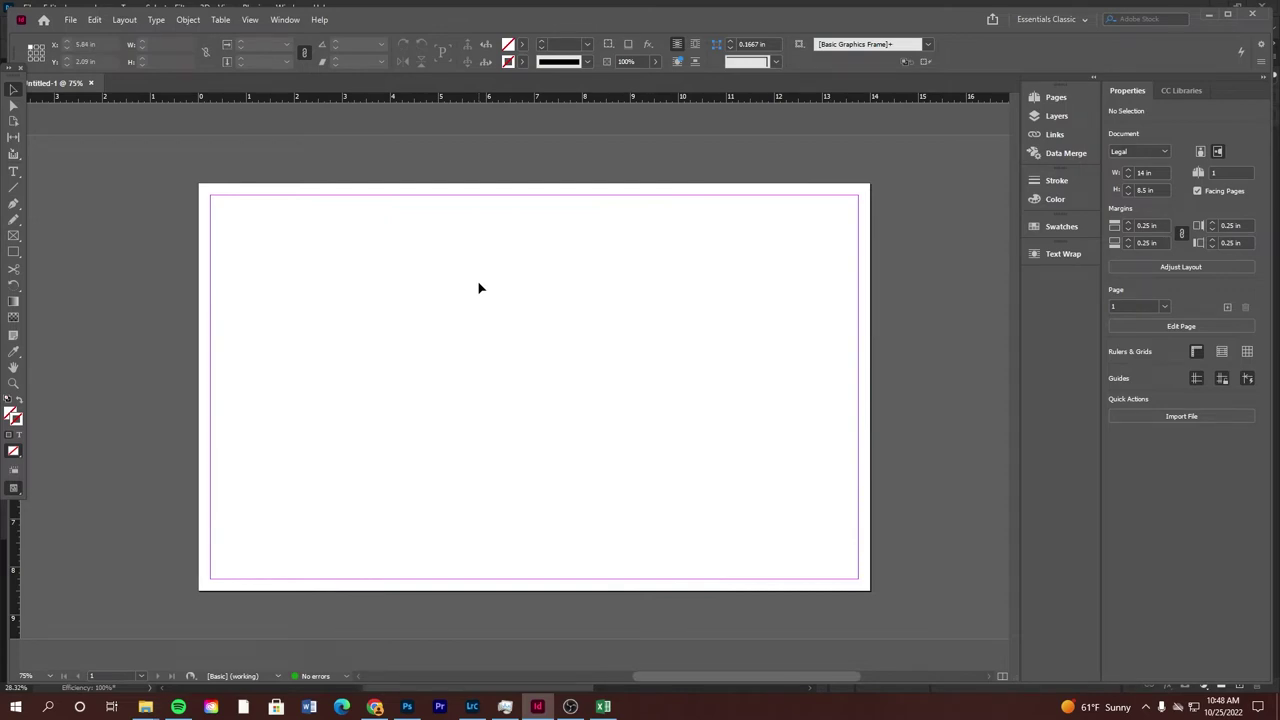
pyautogui.click(70, 19)
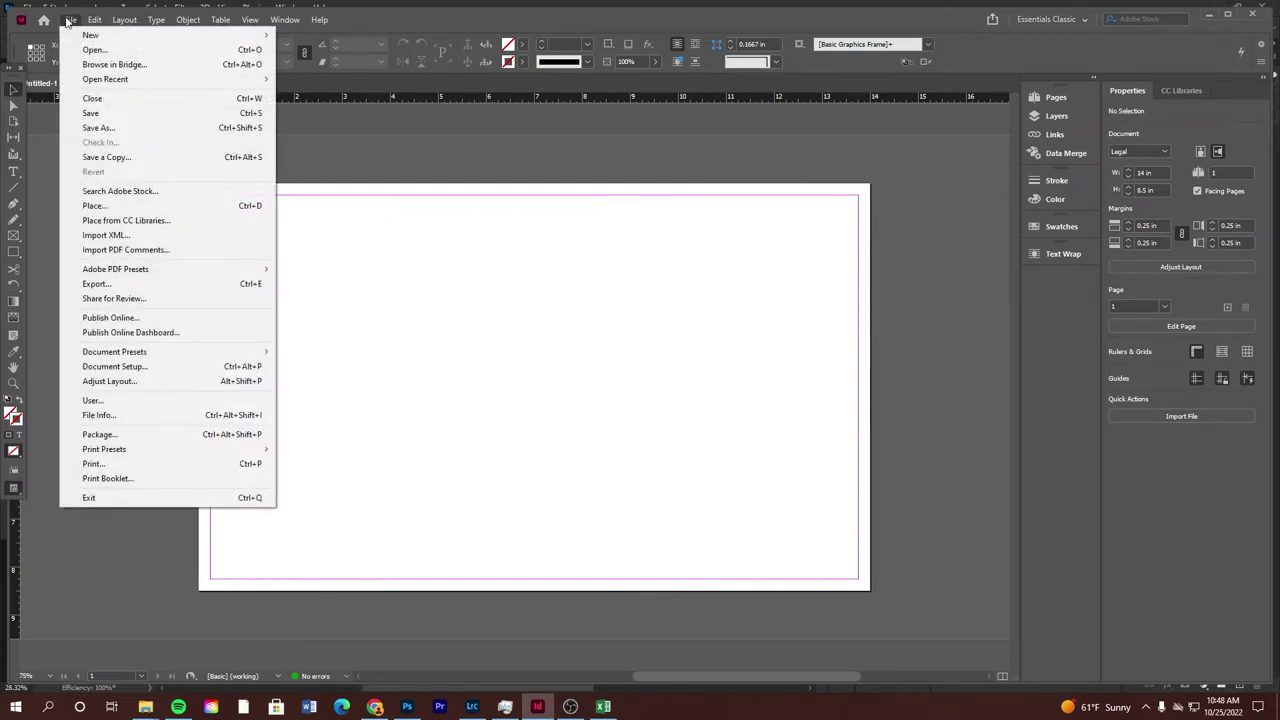
pyautogui.click(104, 206)
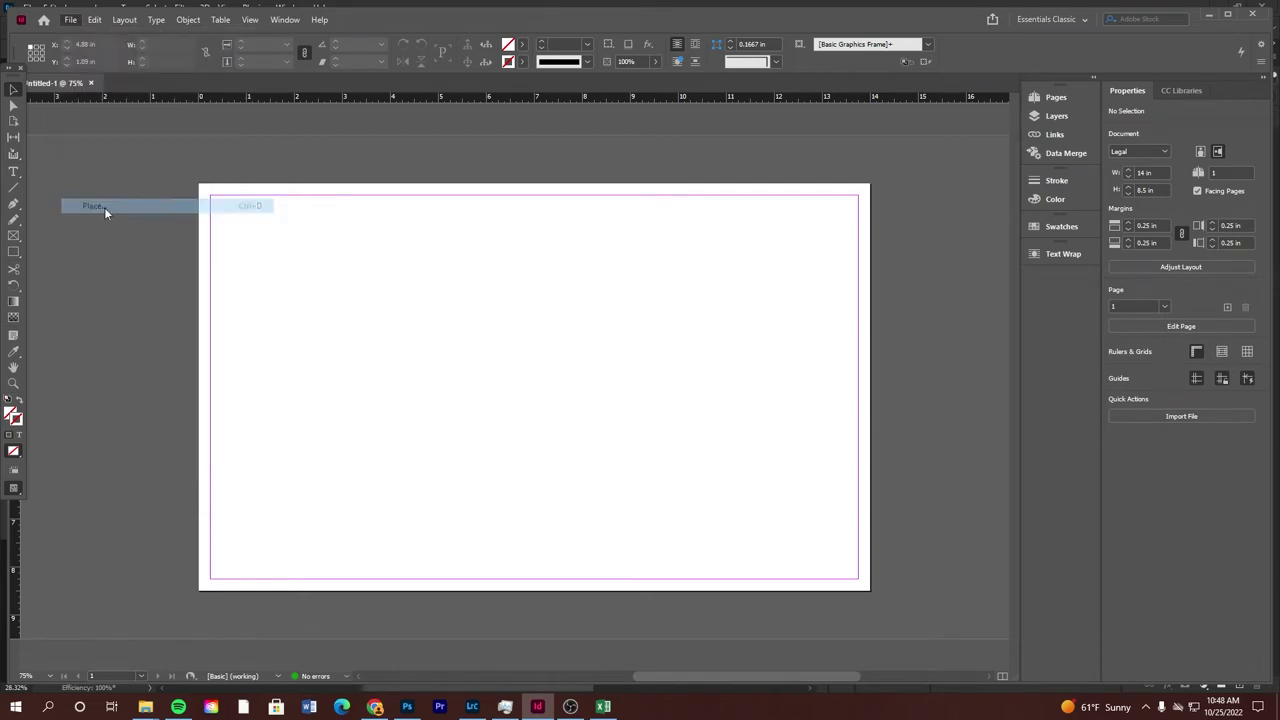
pyautogui.scroll(-5, 253, 300)
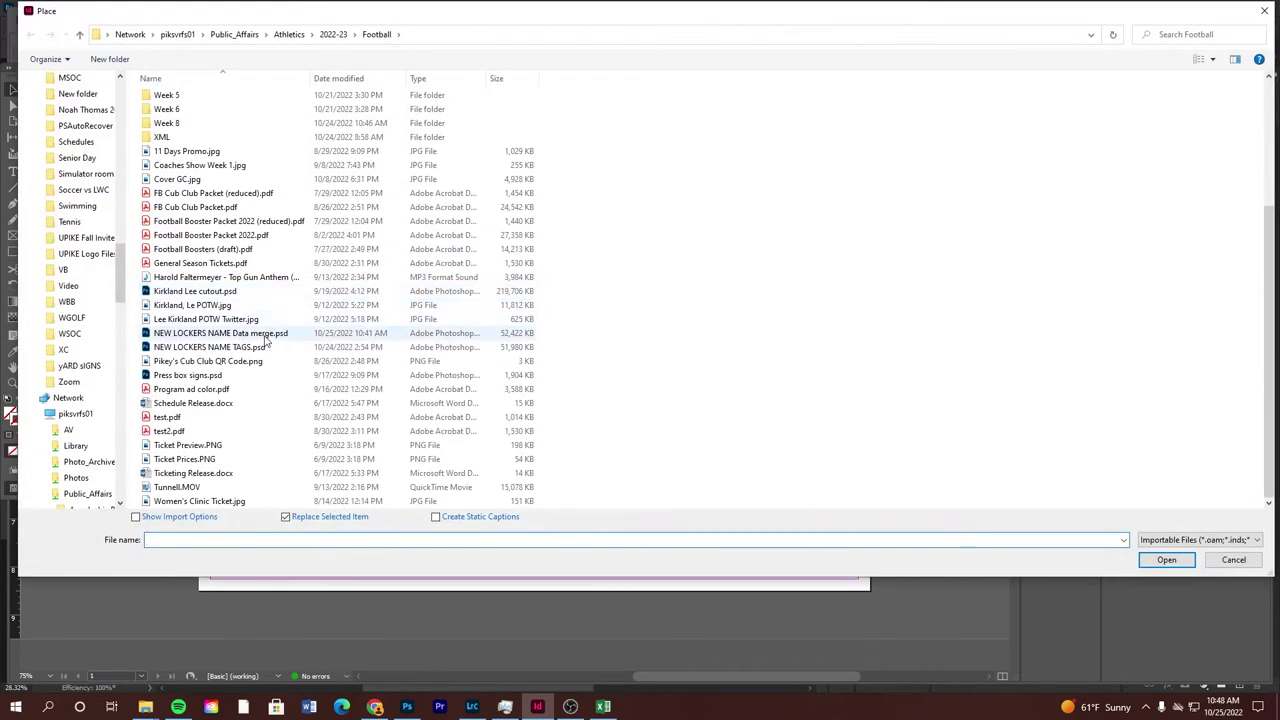
pyautogui.doubleClick(253, 347)
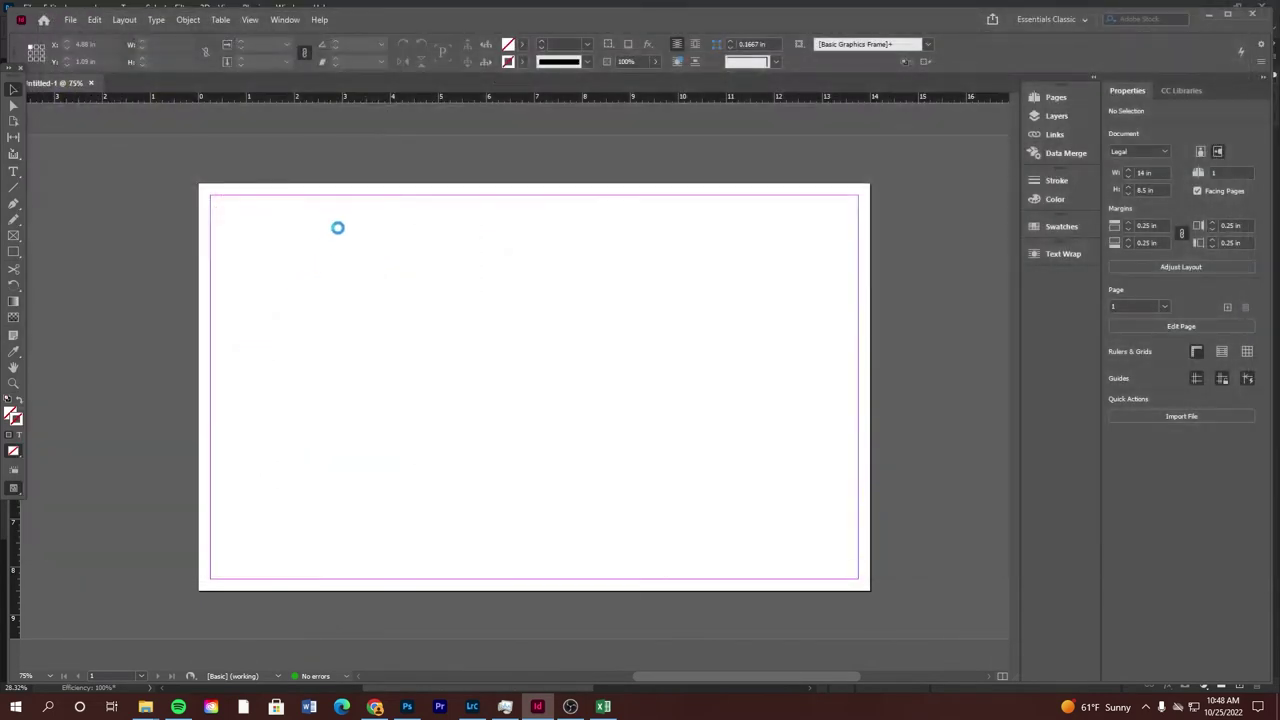
pyautogui.click(321, 224)
pyautogui.moveTo(321, 224); pyautogui.dragTo(214, 186)
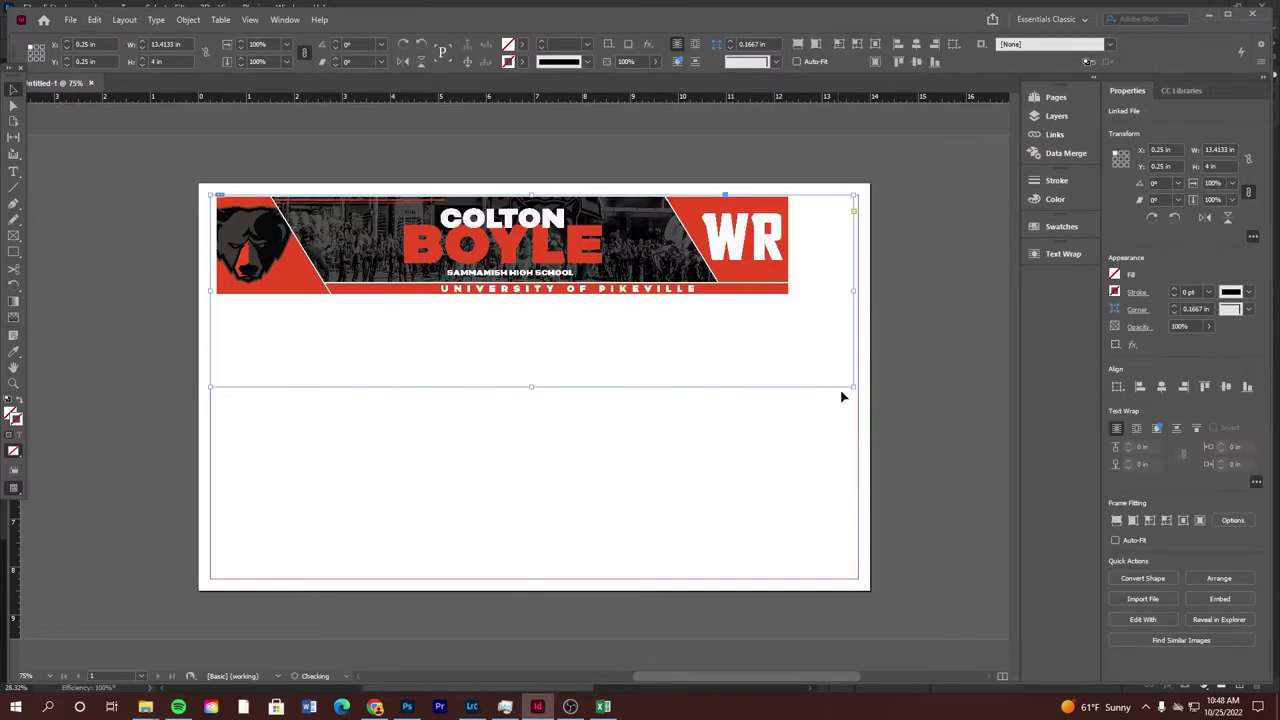
pyautogui.moveTo(854, 387); pyautogui.dragTo(790, 293)
pyautogui.moveTo(612, 232); pyautogui.dragTo(614, 420)
pyautogui.click(837, 303)
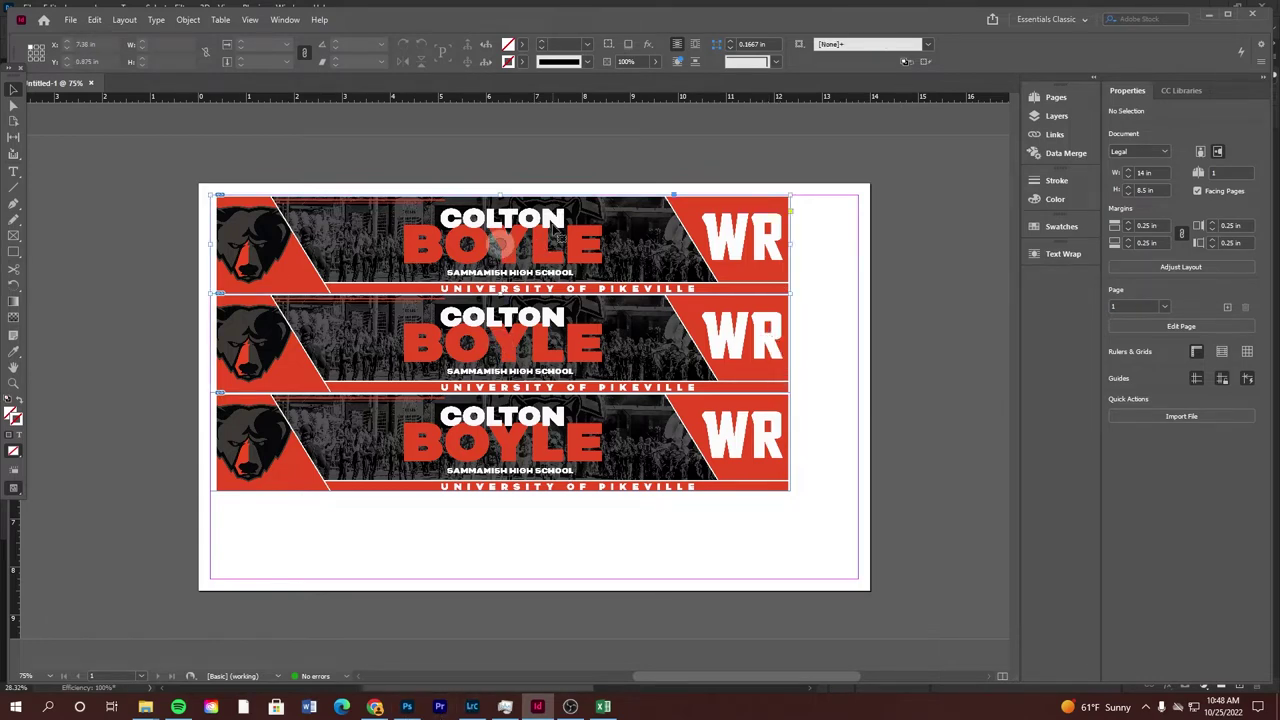
pyautogui.click(548, 228)
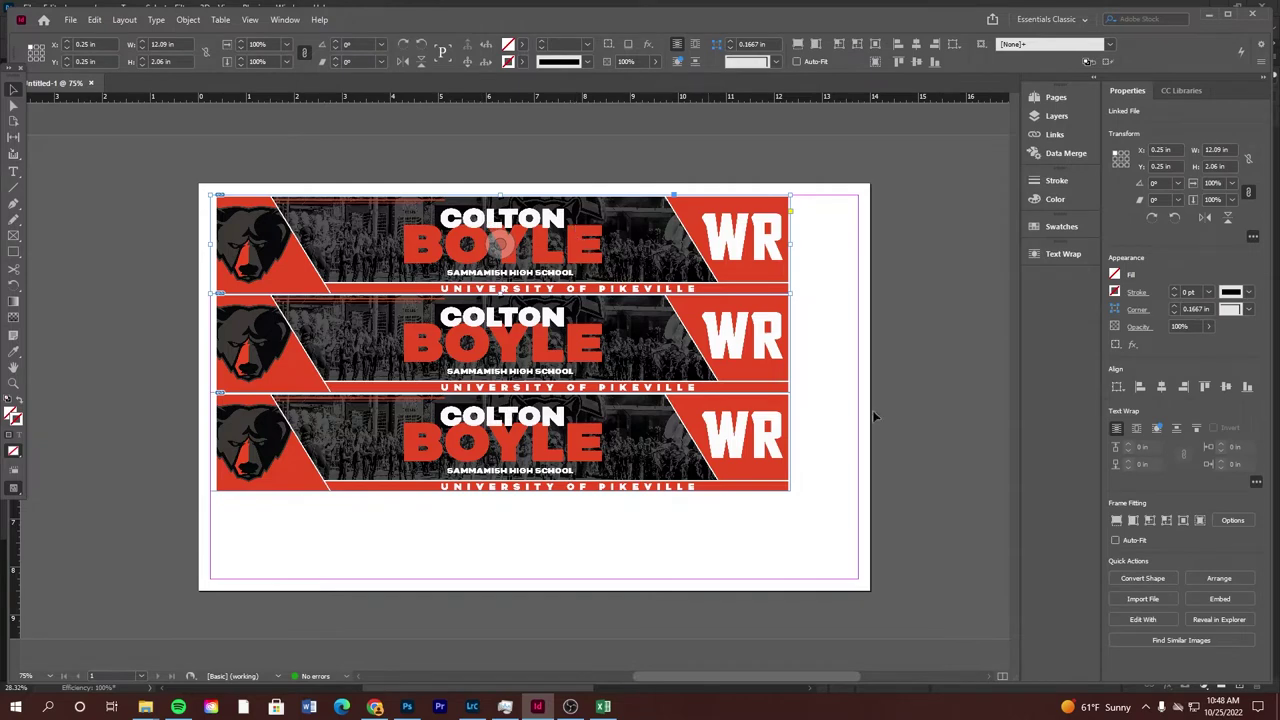
pyautogui.moveTo(831, 457); pyautogui.dragTo(510, 210)
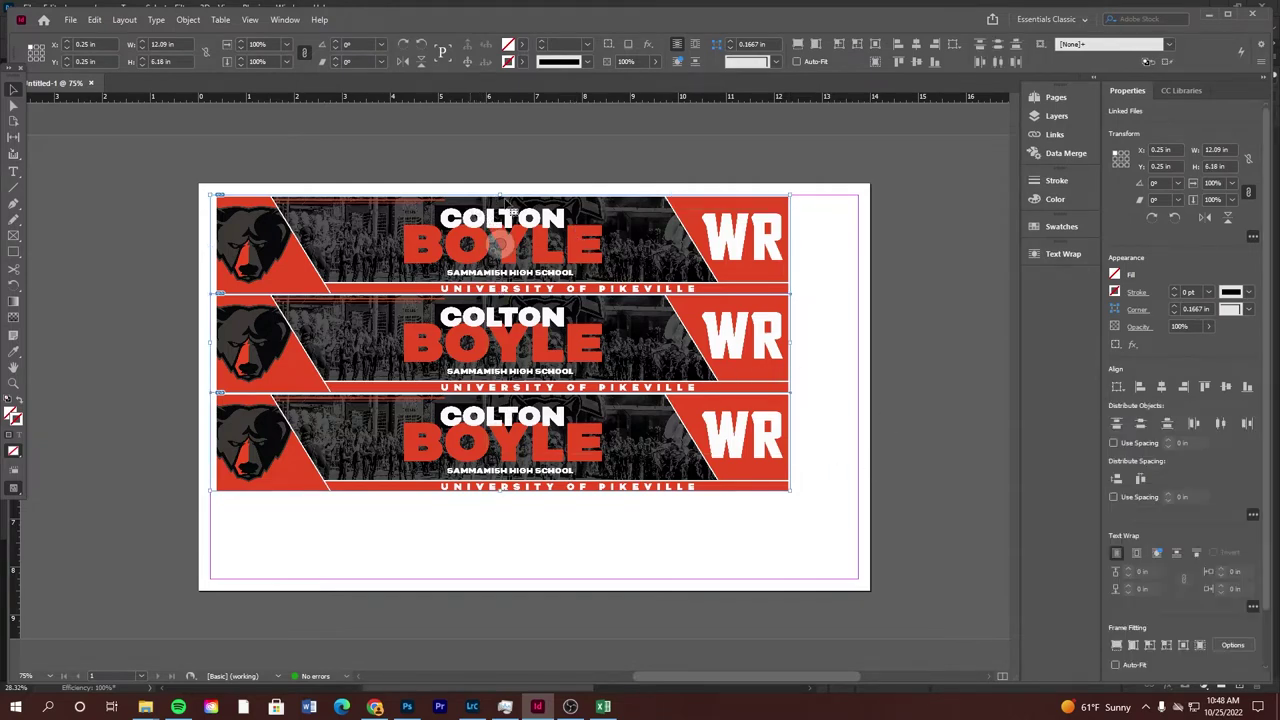
pyautogui.press('Delete')
# Place NEW LOCKERS NAME Data merge.psd onto the InDesign page
pyautogui.click(407, 706)
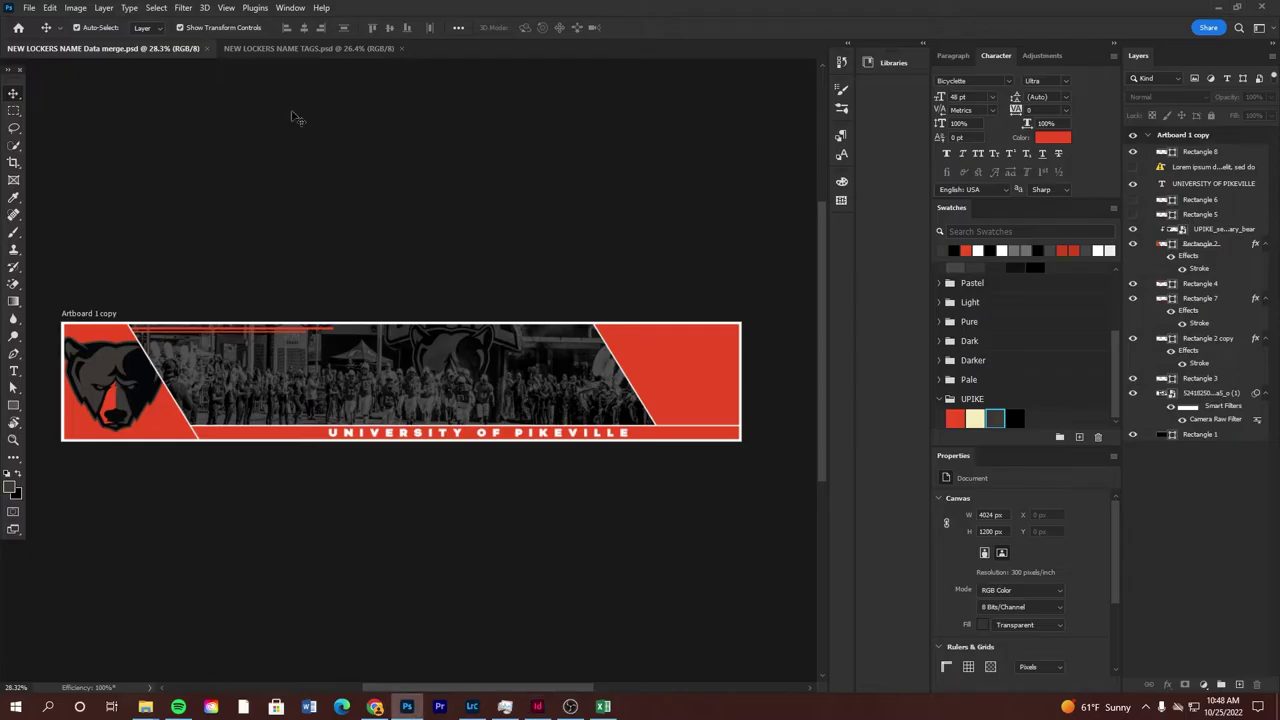
pyautogui.moveTo(400, 363); pyautogui.dragTo(407, 365)
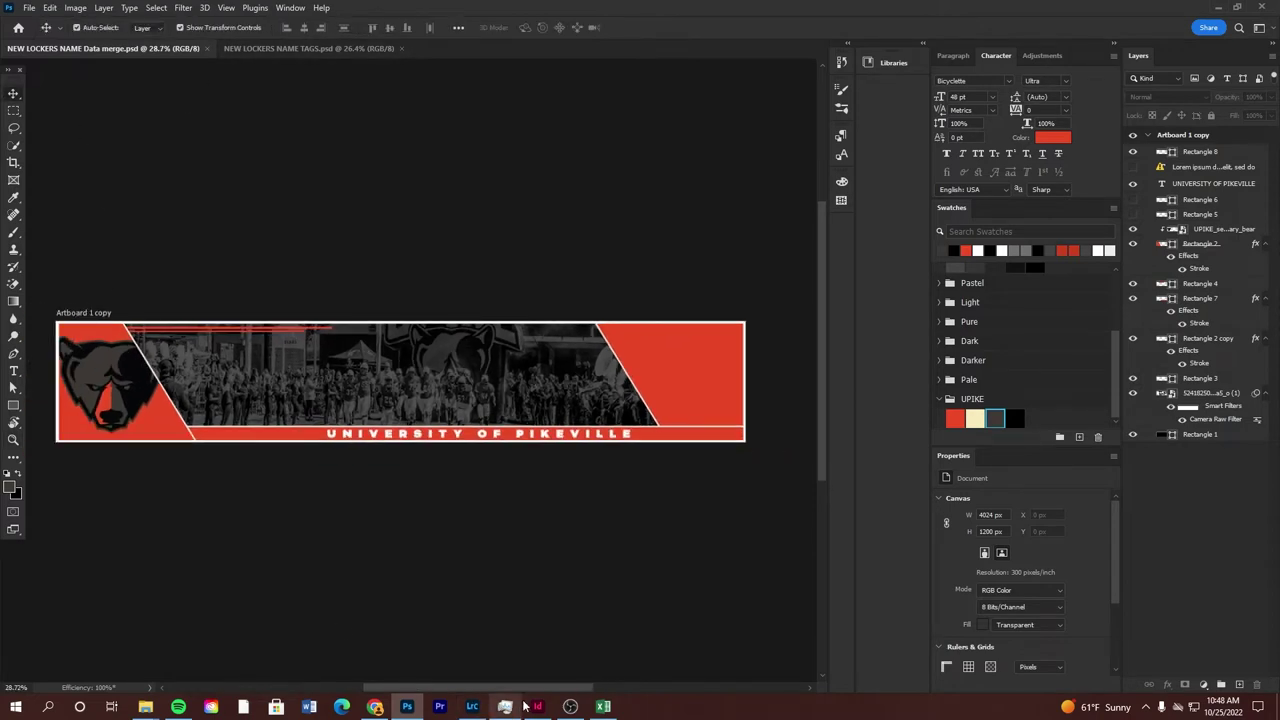
pyautogui.click(537, 706)
pyautogui.click(66, 19)
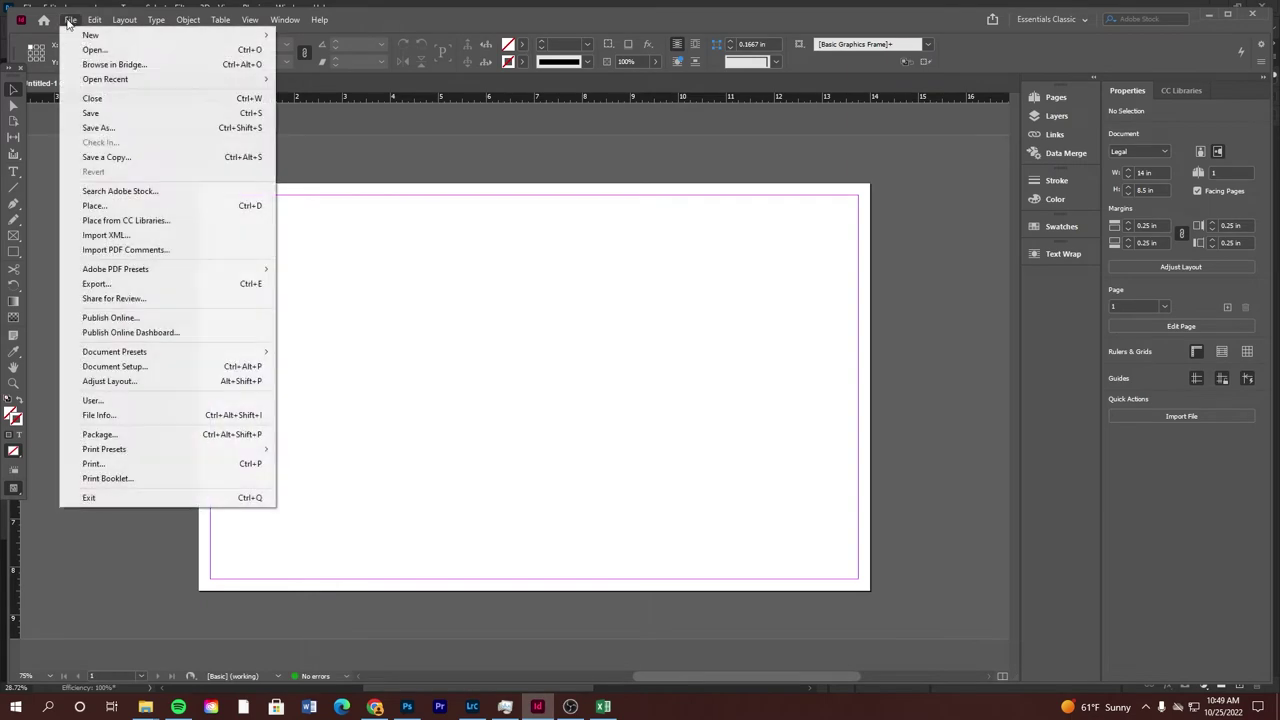
pyautogui.click(117, 206)
pyautogui.scroll(-4, 250, 320)
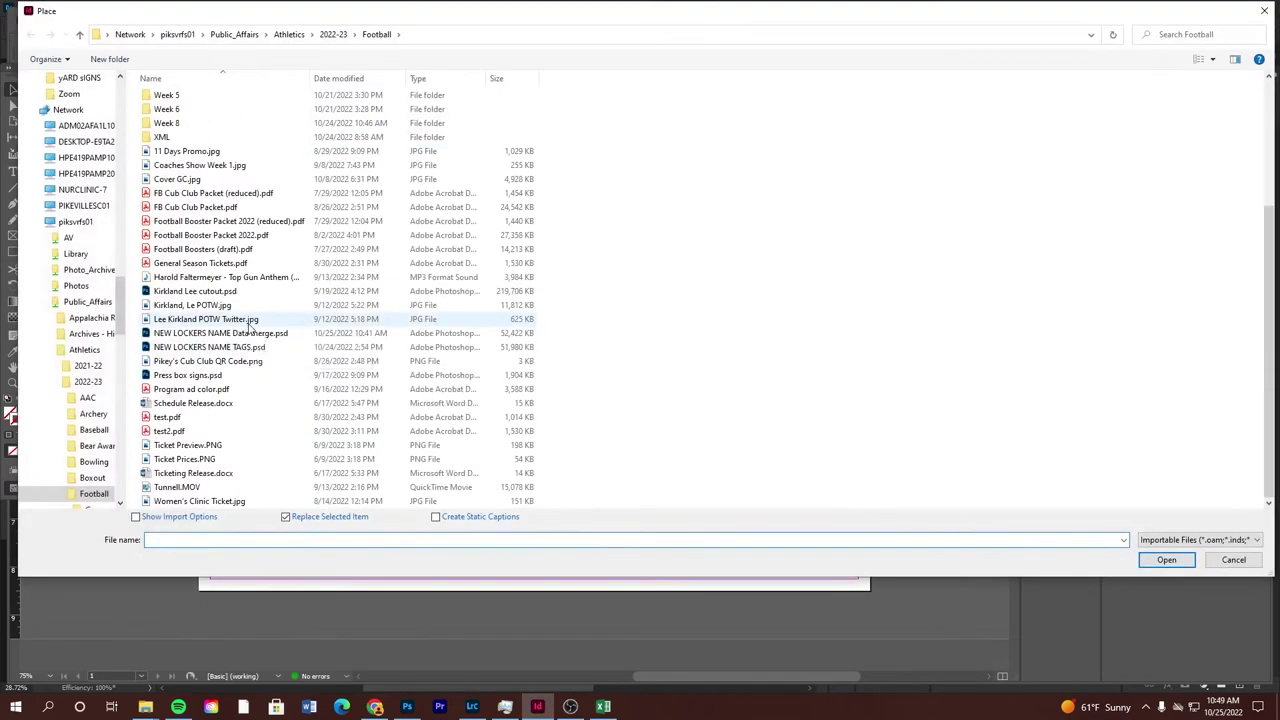
pyautogui.doubleClick(283, 322)
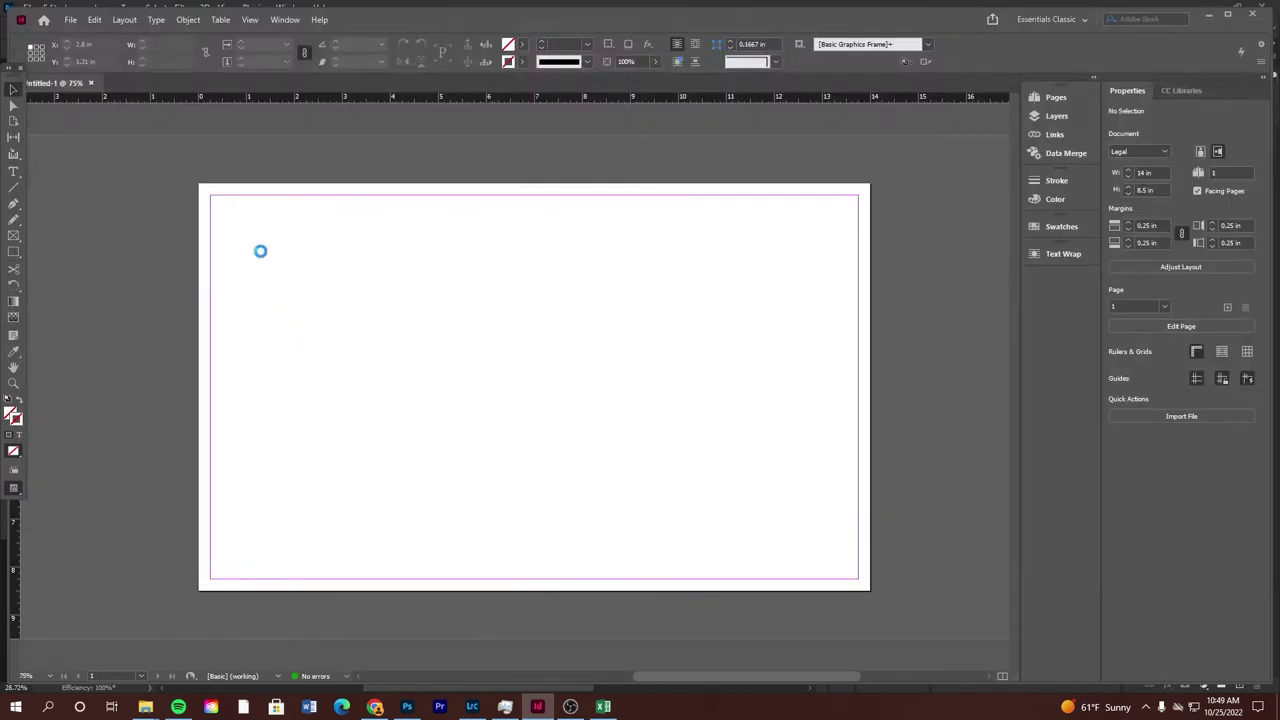
pyautogui.click(286, 234)
# Move the banner to the page's top-left corner and trim its frame to 12.03 × 2.1 in
pyautogui.moveTo(389, 263); pyautogui.dragTo(250, 186)
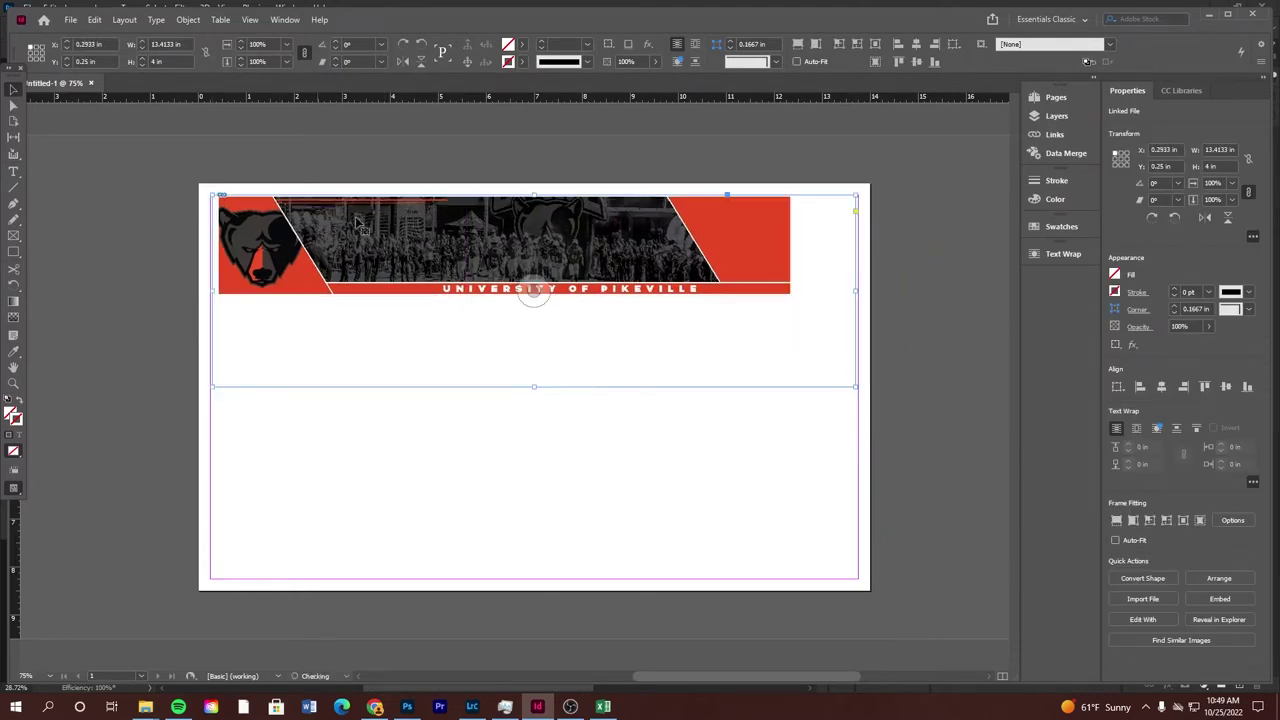
pyautogui.moveTo(535, 387); pyautogui.dragTo(533, 295)
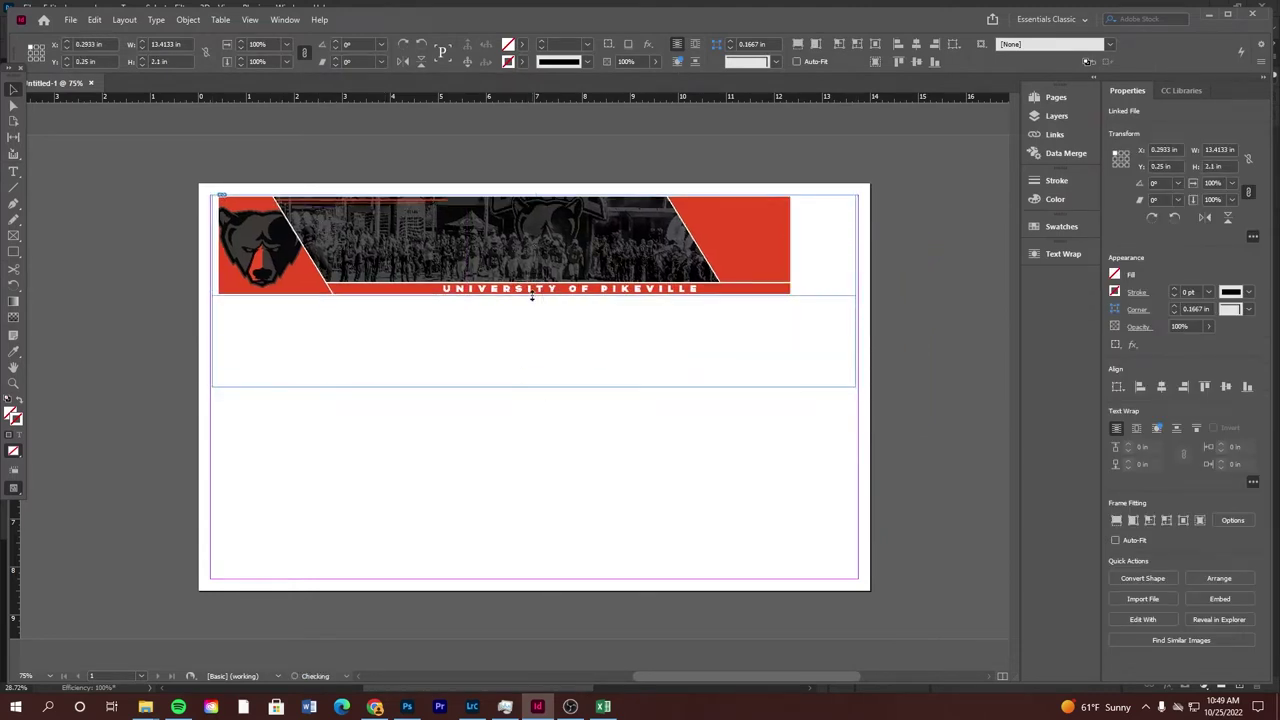
pyautogui.moveTo(857, 243); pyautogui.dragTo(790, 243)
pyautogui.click(611, 143)
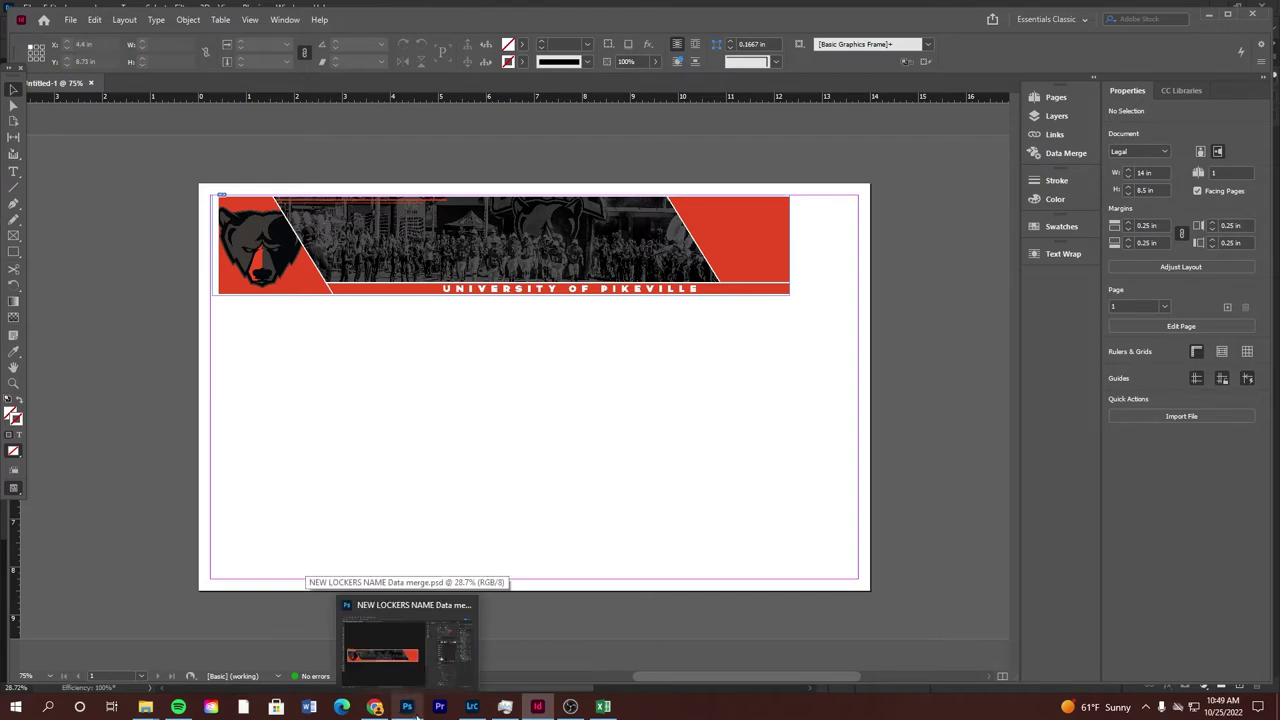
# Check the first-name text layer's styling in the named Photoshop banner
pyautogui.click(412, 710)
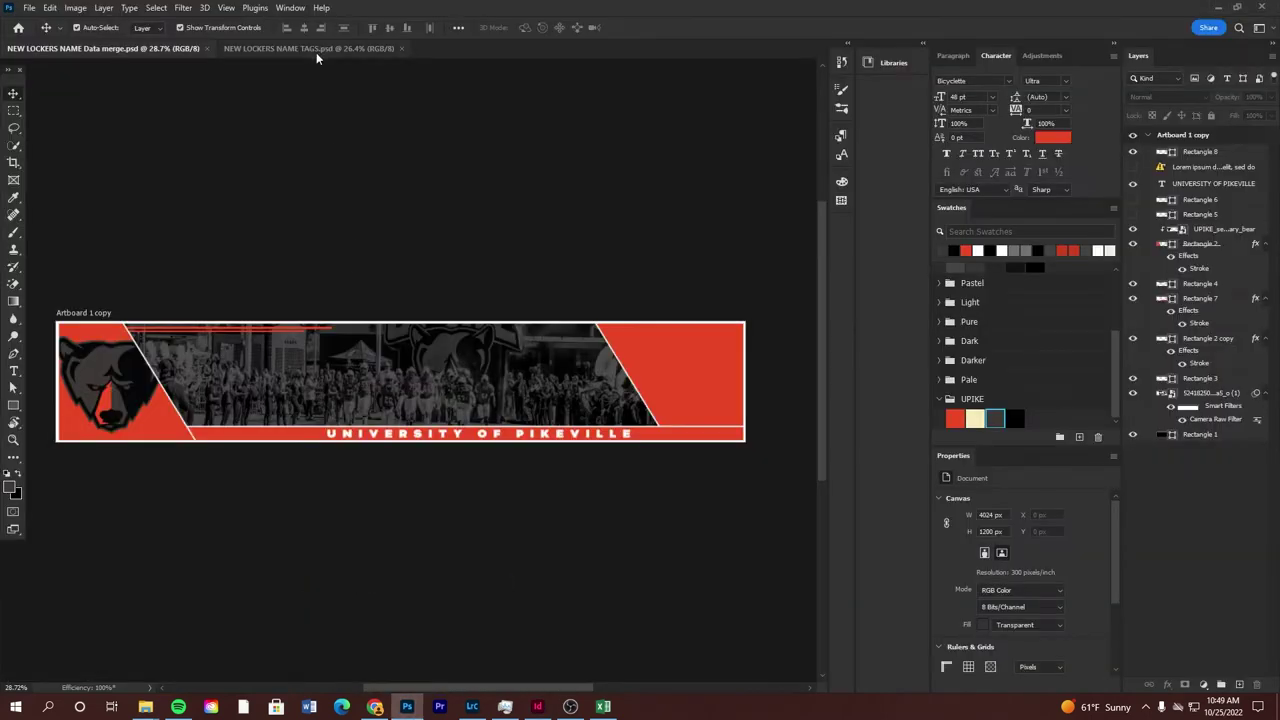
pyautogui.click(316, 50)
pyautogui.click(445, 266)
pyautogui.click(450, 277)
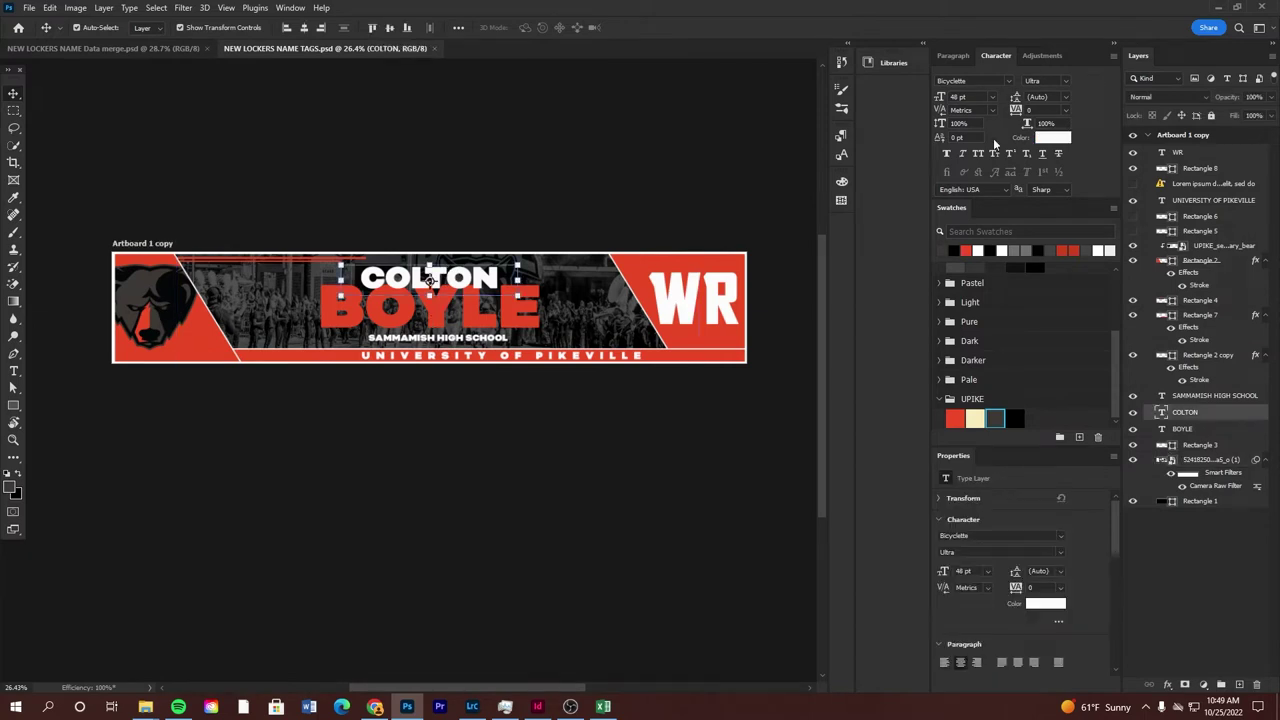
# Add a white 48 pt first-name text frame across the centre of the banner
pyautogui.click(537, 707)
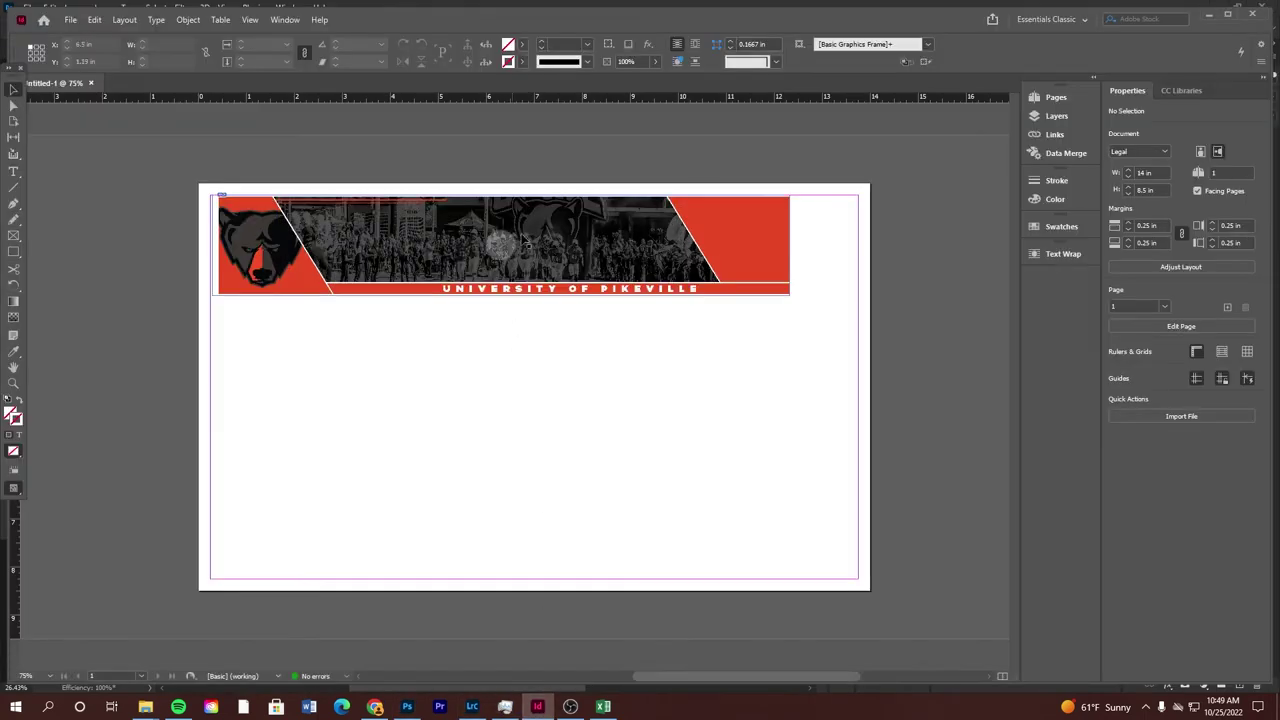
pyautogui.press('t')
pyautogui.moveTo(447, 209); pyautogui.dragTo(624, 251)
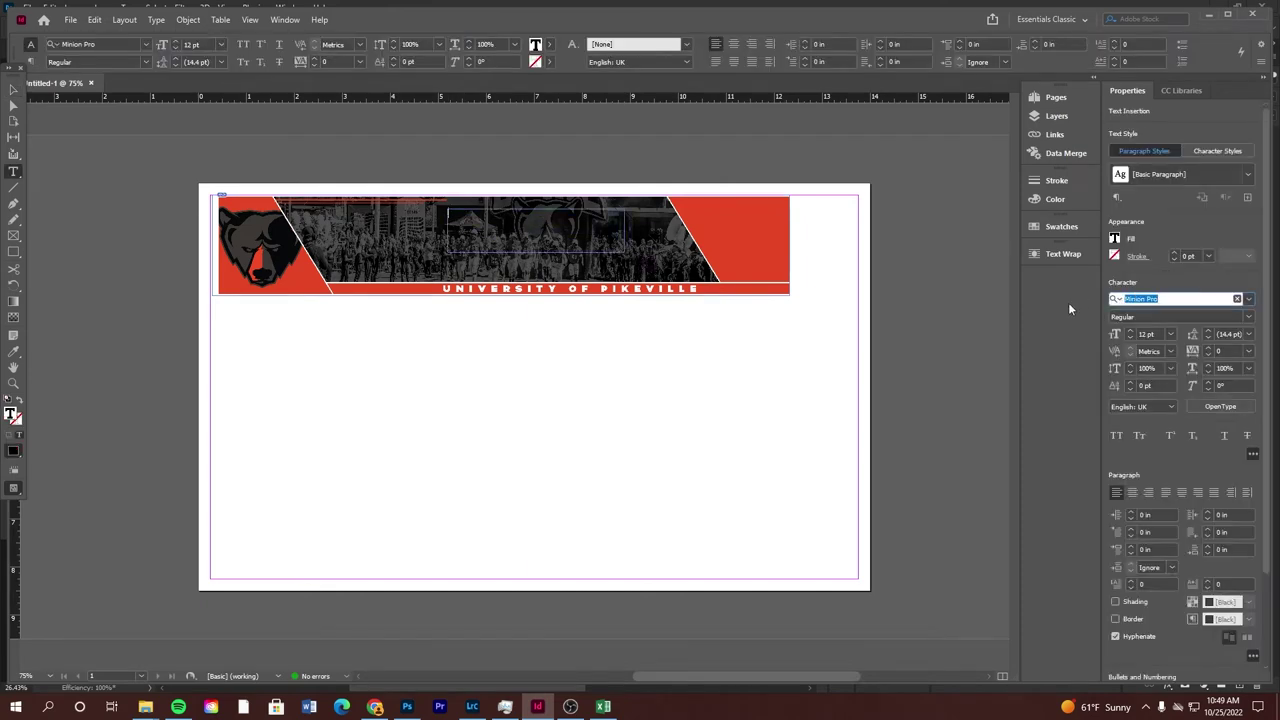
pyautogui.click(1146, 333)
pyautogui.write('48')
pyautogui.press('Return')
pyautogui.click(1115, 238)
pyautogui.click(1066, 304)
pyautogui.write('ALEK')
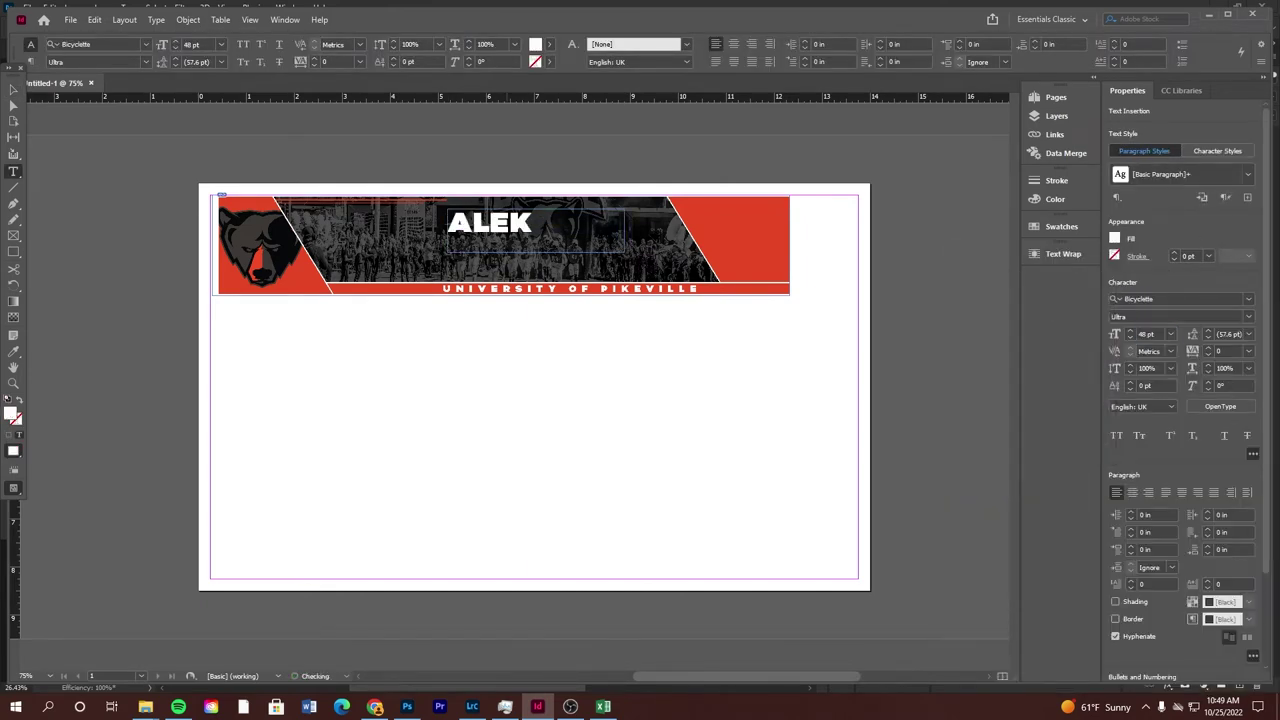
pyautogui.press('Escape')
# Duplicate the name frame just below itself, enlarge it, and colour it red
pyautogui.moveTo(516, 228); pyautogui.dragTo(516, 262)
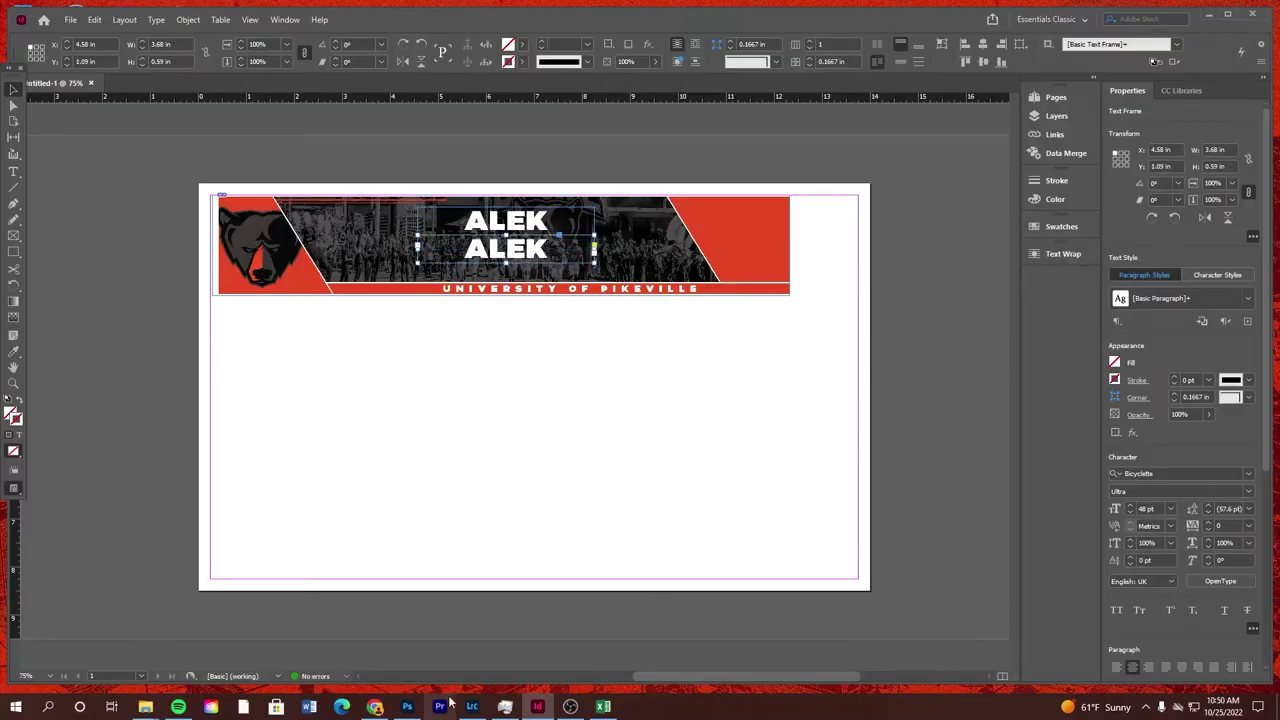
pyautogui.hotkey('alt', 'Tab')
pyautogui.hotkey('alt', 'Tab')
pyautogui.hotkey('ctrl', 'shift', '.')
pyautogui.hotkey('alt', 'Tab')
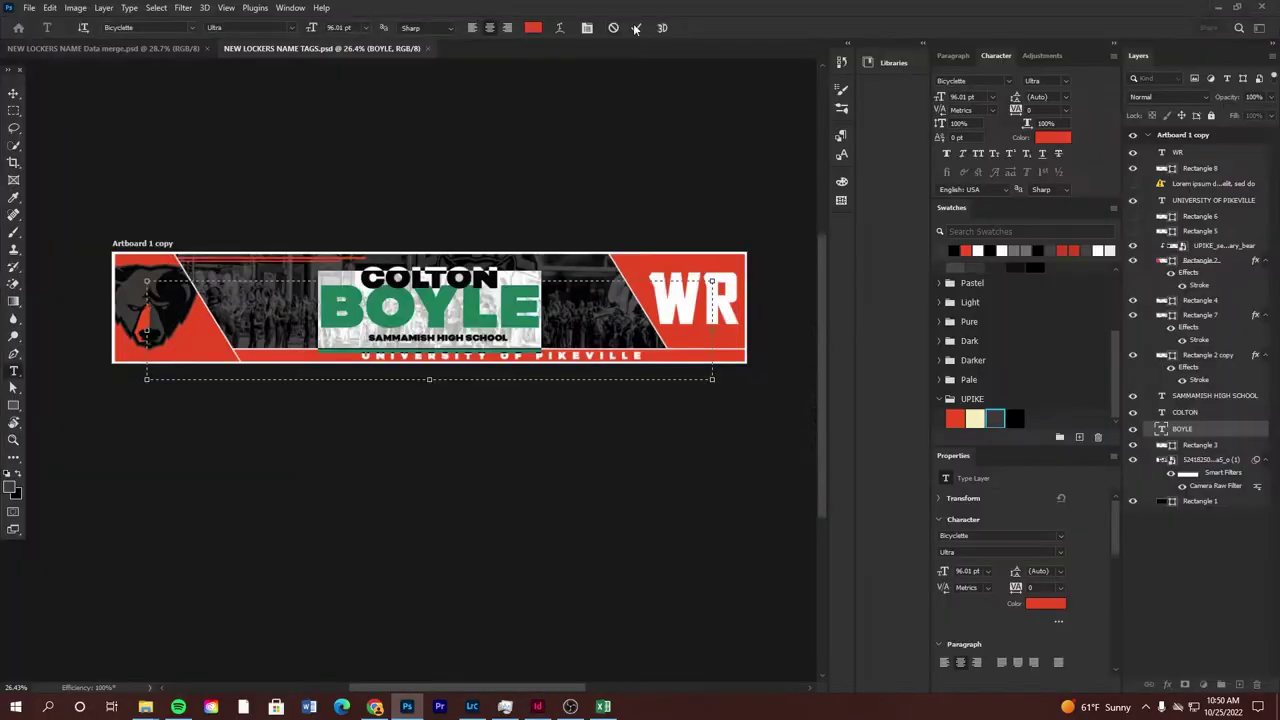
pyautogui.hotkey('alt', 'Tab')
pyautogui.click(505, 255)
pyautogui.click(1115, 362)
pyautogui.click(1003, 258)
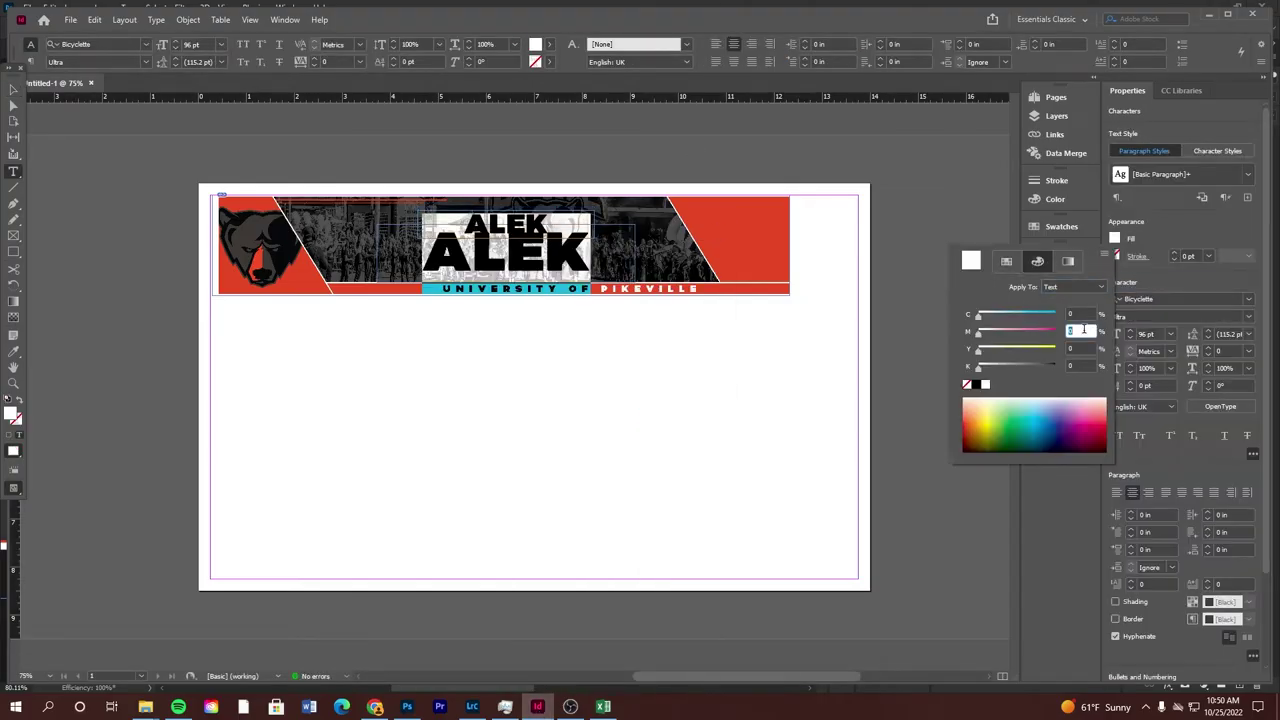
pyautogui.click(1010, 430)
# Add a HIGH SCHOOL line in Bicyclette, centred beneath the large name
pyautogui.click(528, 433)
pyautogui.hotkey('ctrl', '=')
pyautogui.hotkey('ctrl', '=')
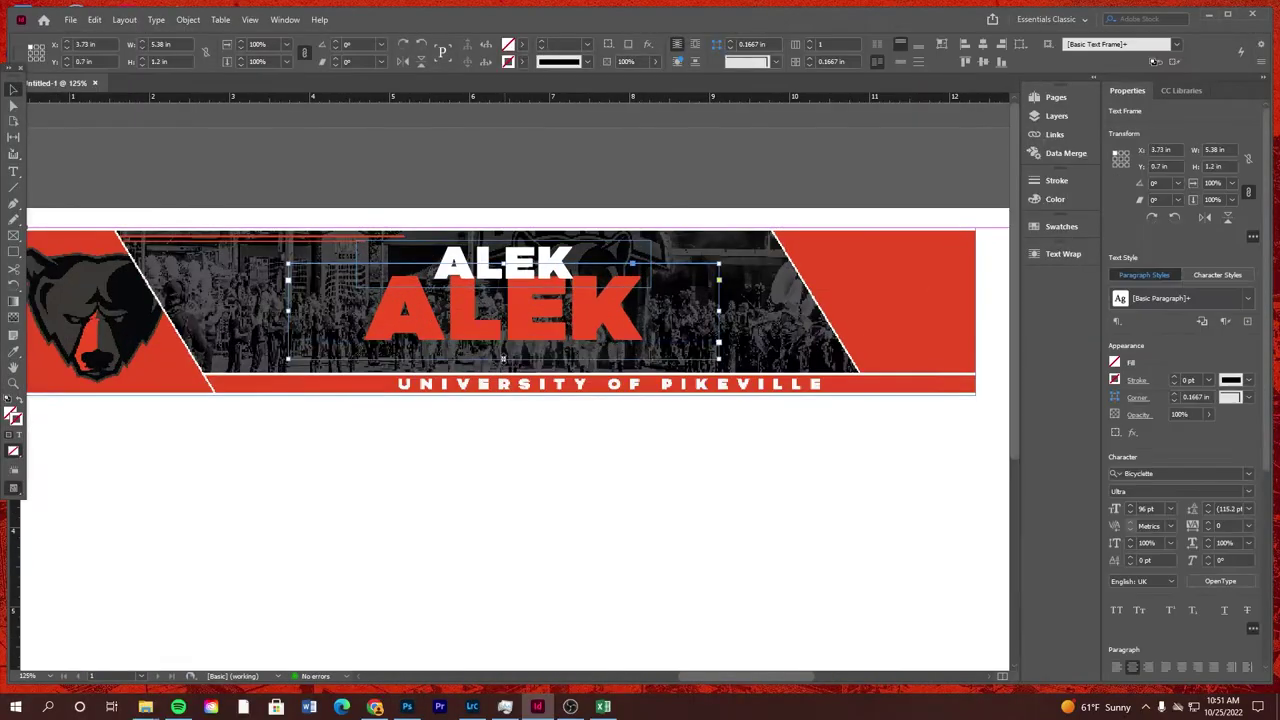
pyautogui.press('t')
pyautogui.hotkey('ctrl', 'v')
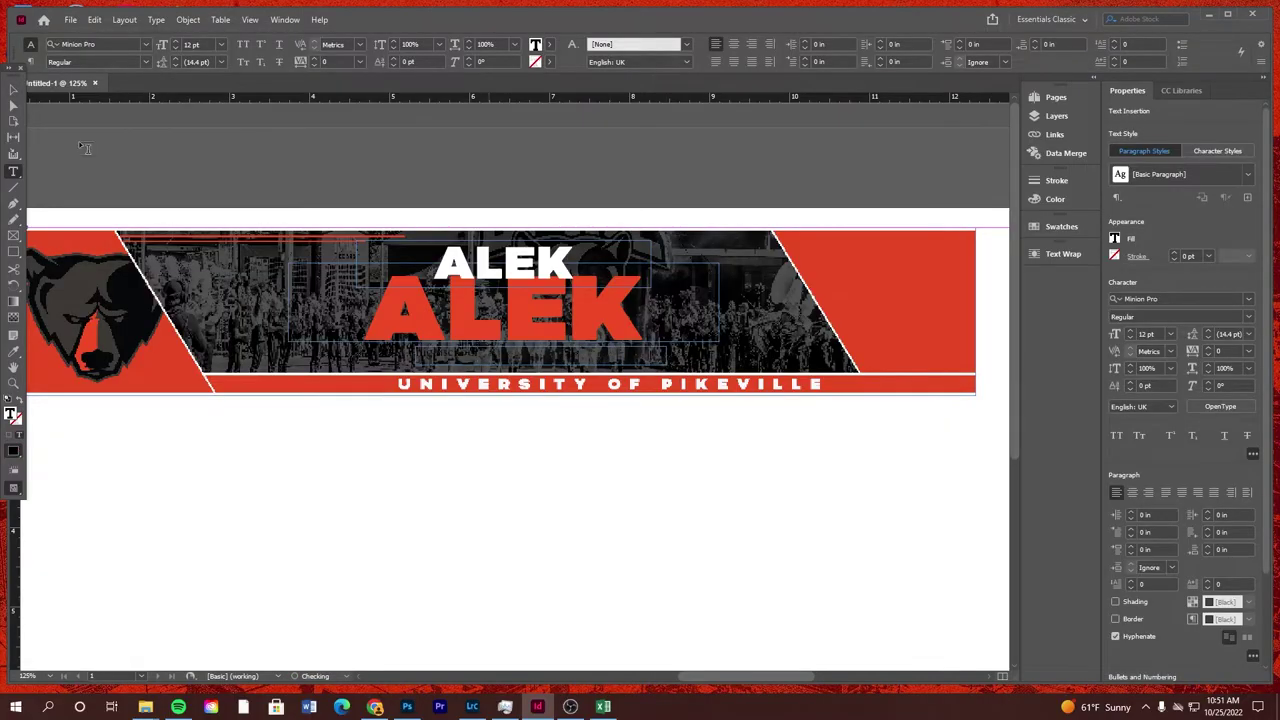
pyautogui.write('Bicy')
pyautogui.press('Return')
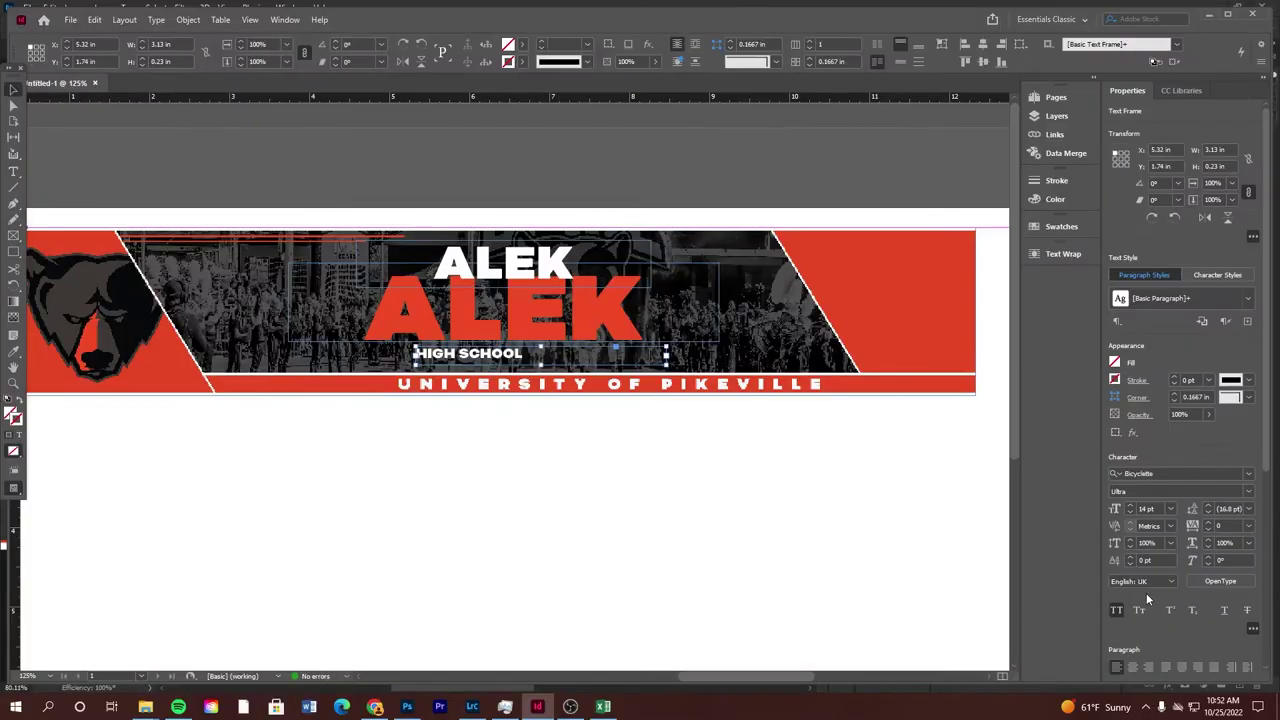
pyautogui.hotkey('ctrl', 'shift', 'c')
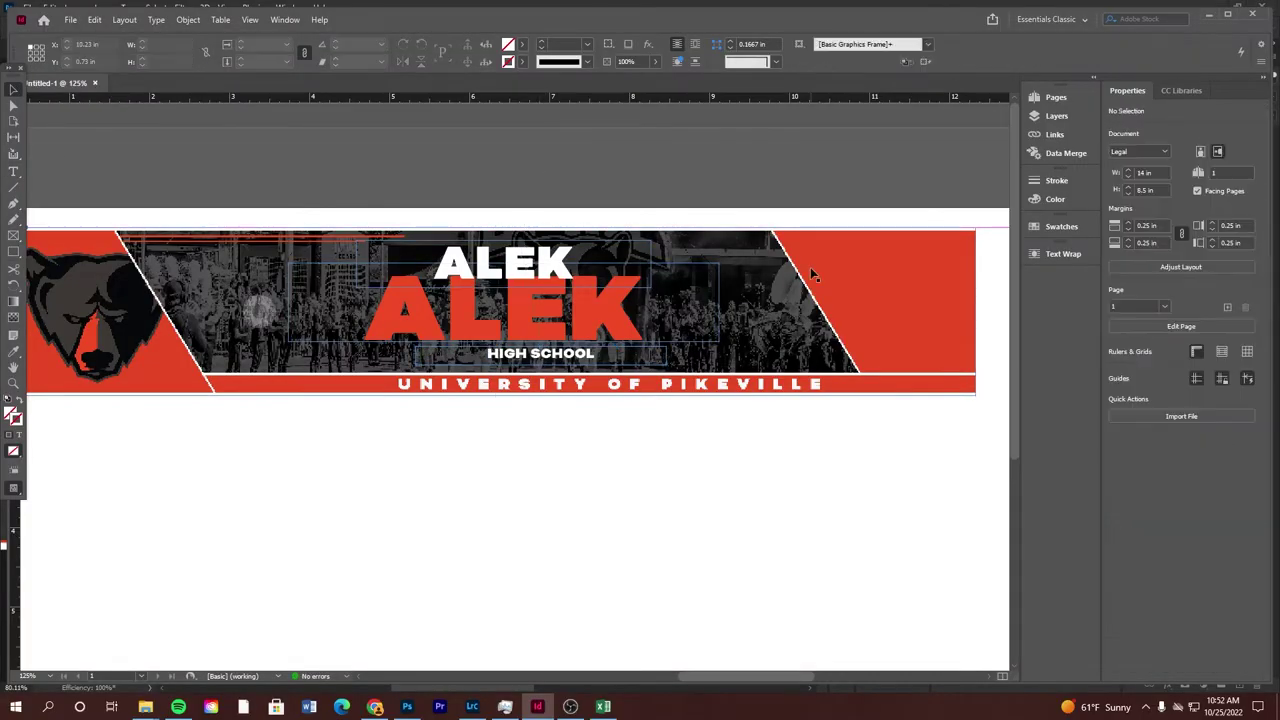
pyautogui.press('F7')
pyautogui.hscroll(1, 553, 372)
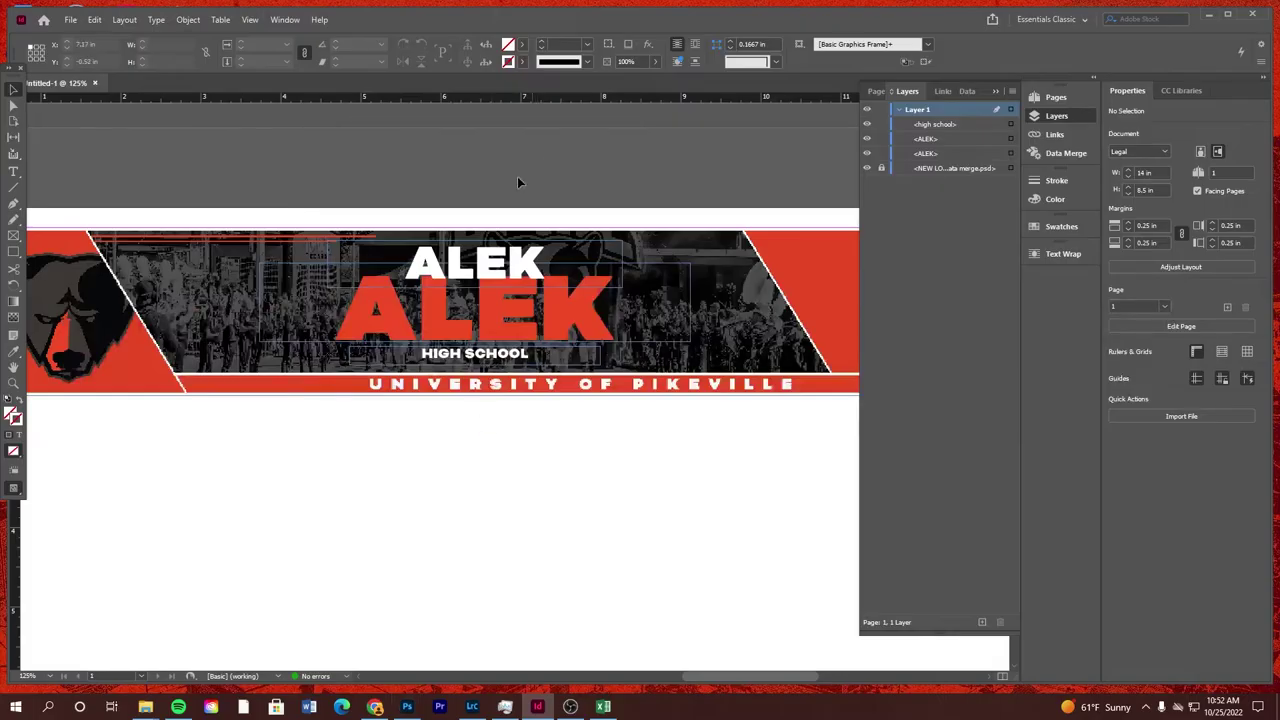
pyautogui.hotkey('alt', 'Tab')
# Open UPIKE 2022 Football Roster (MASTER).xlsx from Recent and show its MASTER sheet
pyautogui.click(603, 706)
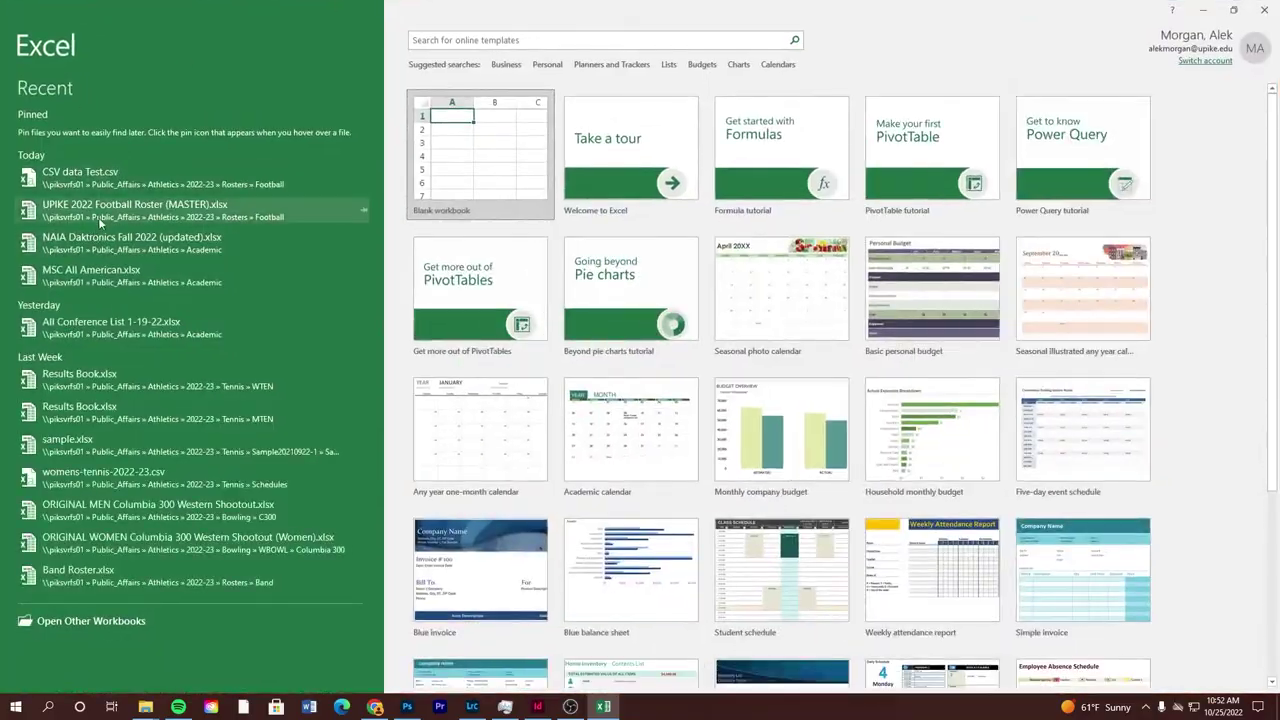
pyautogui.click(100, 222)
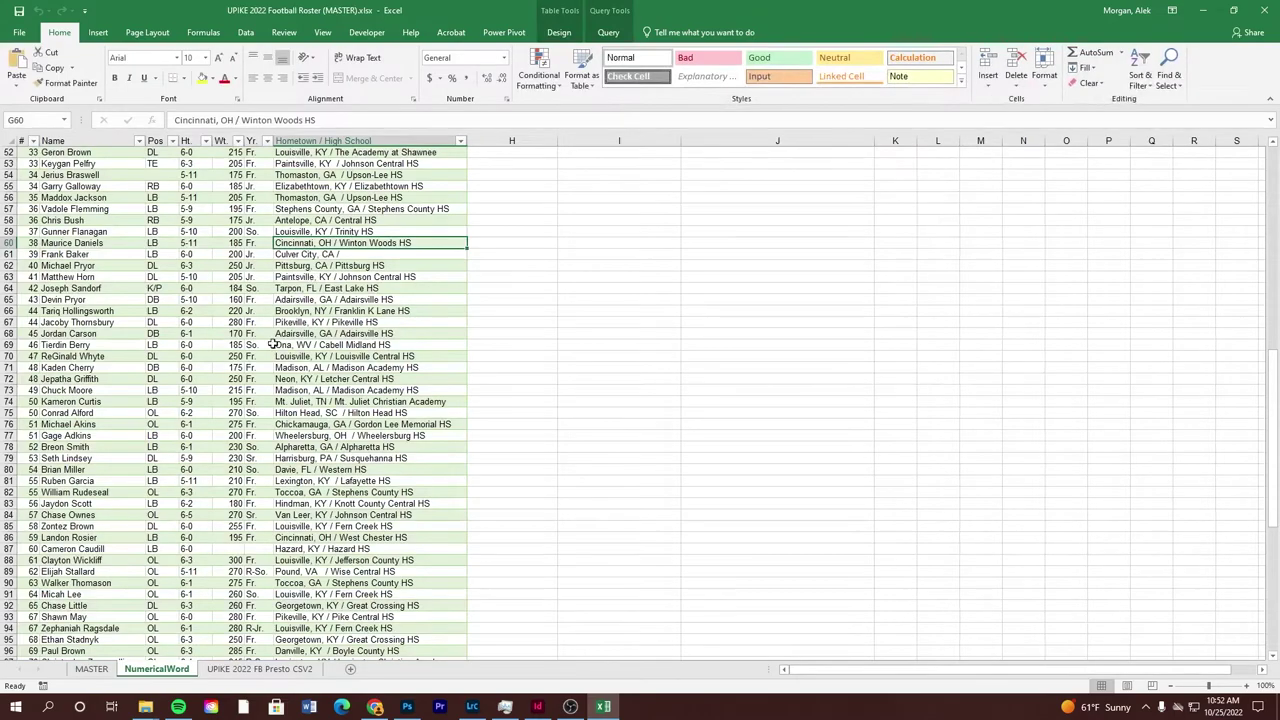
pyautogui.scroll(3, 310, 355)
pyautogui.click(92, 669)
pyautogui.scroll(14, 281, 348)
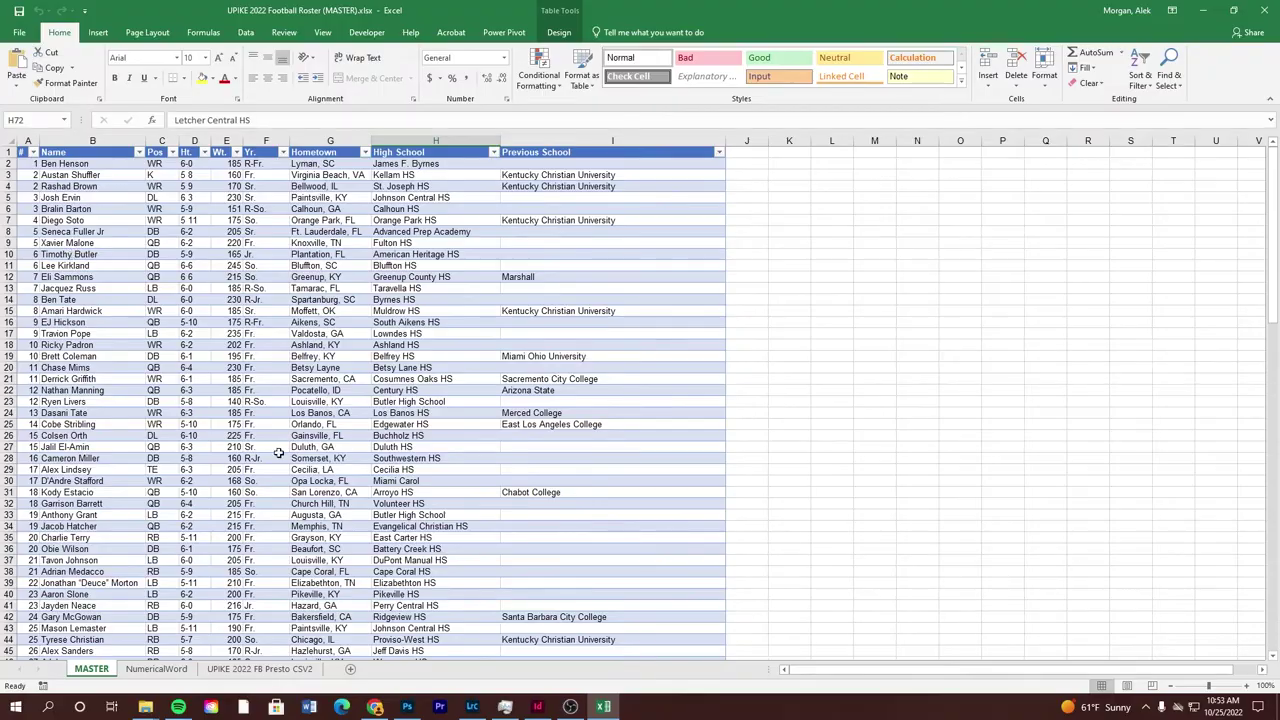
# Check the large name frame on the InDesign banner, then return to the roster
pyautogui.click(537, 706)
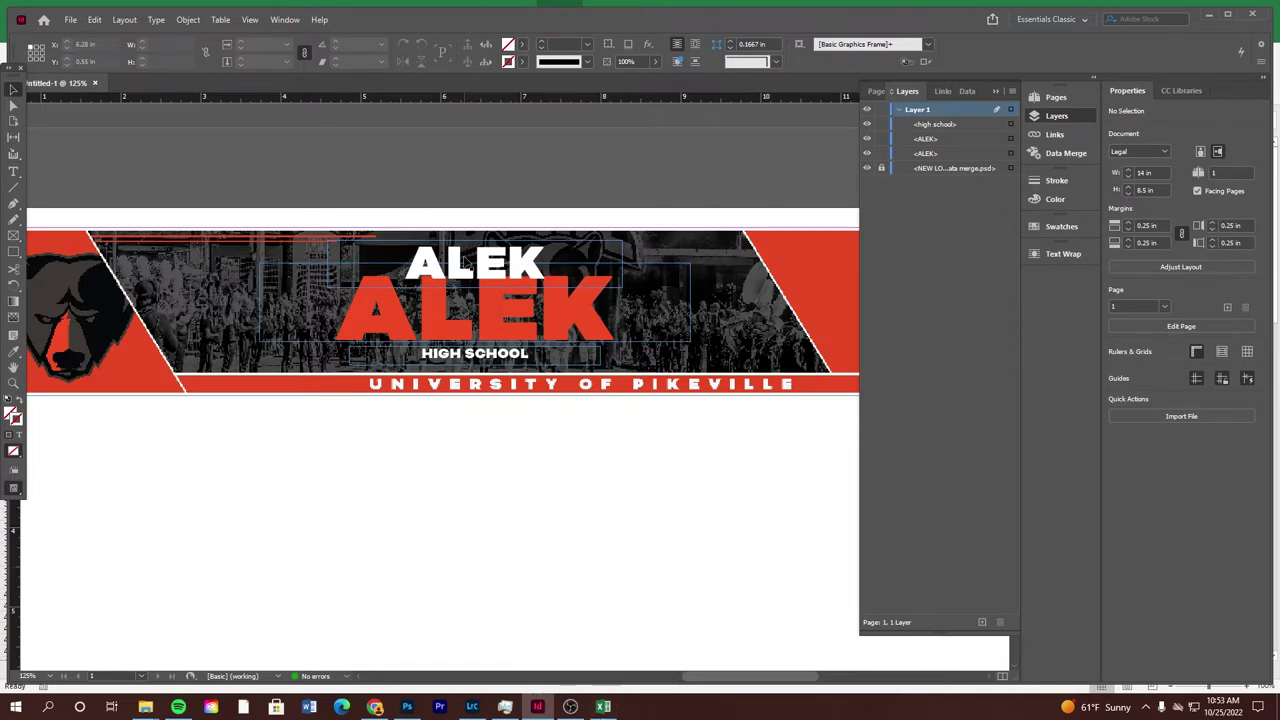
pyautogui.click(500, 265)
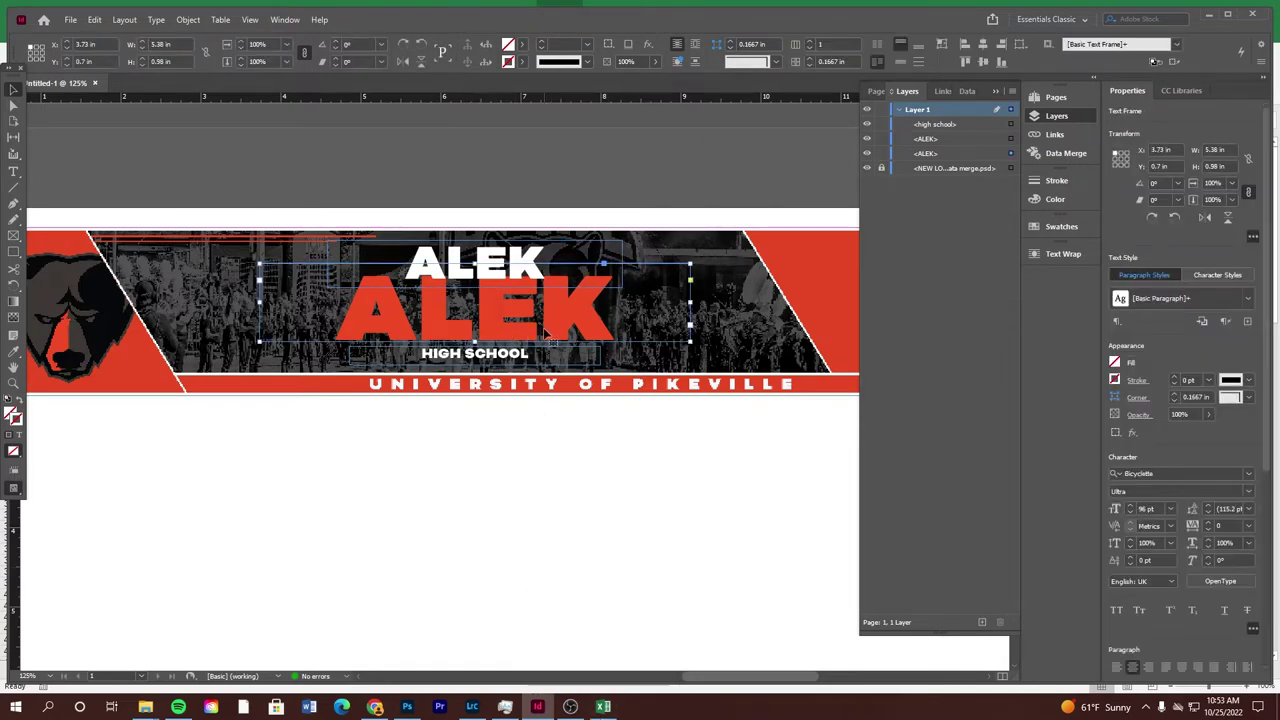
pyautogui.click(603, 706)
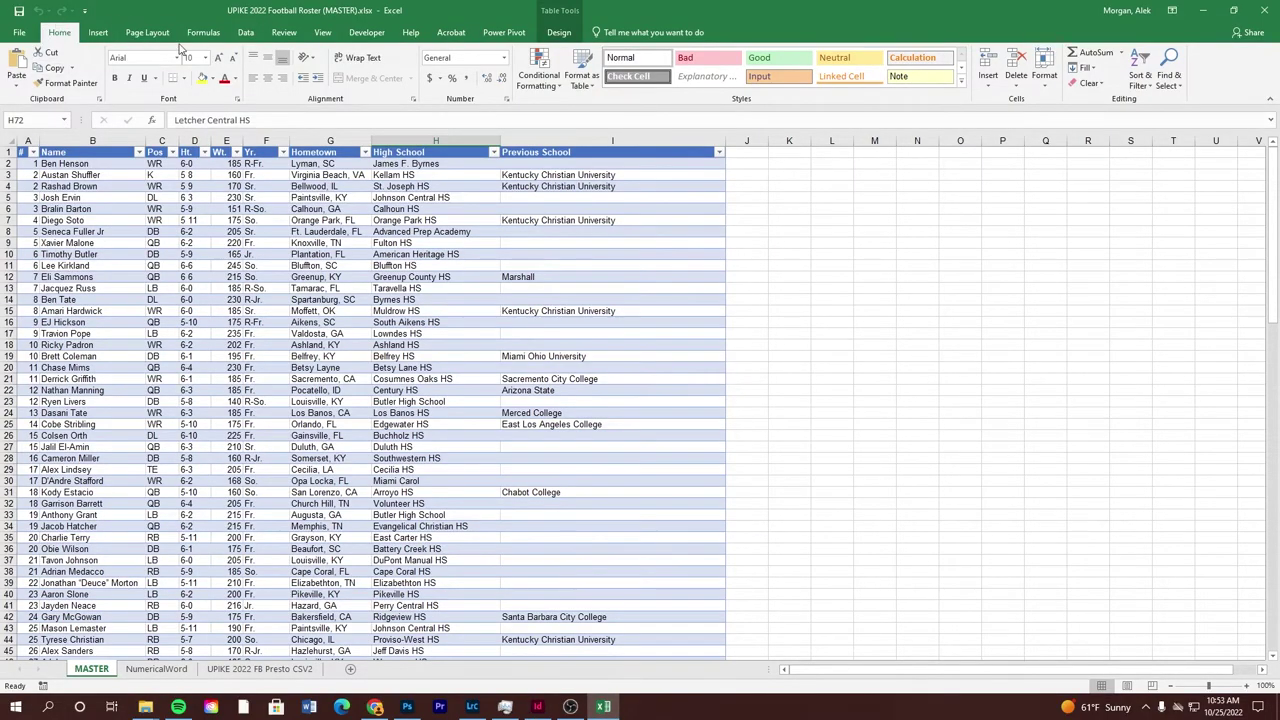
# Import the MASTER table from the Athletics > 2022-23 > Rosters > Football workbook via Get Data > From Workbook, choosing Transform Data
pyautogui.click(245, 32)
pyautogui.click(16, 75)
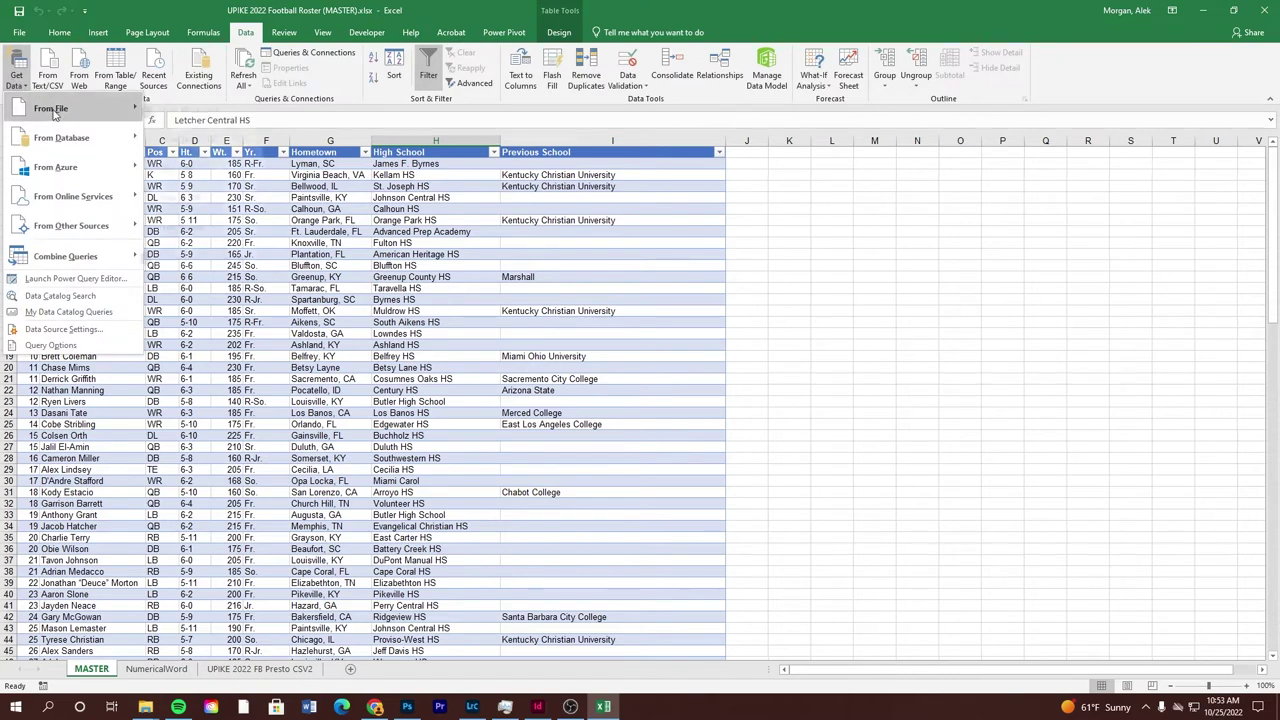
pyautogui.moveTo(52, 112)
pyautogui.click(190, 114)
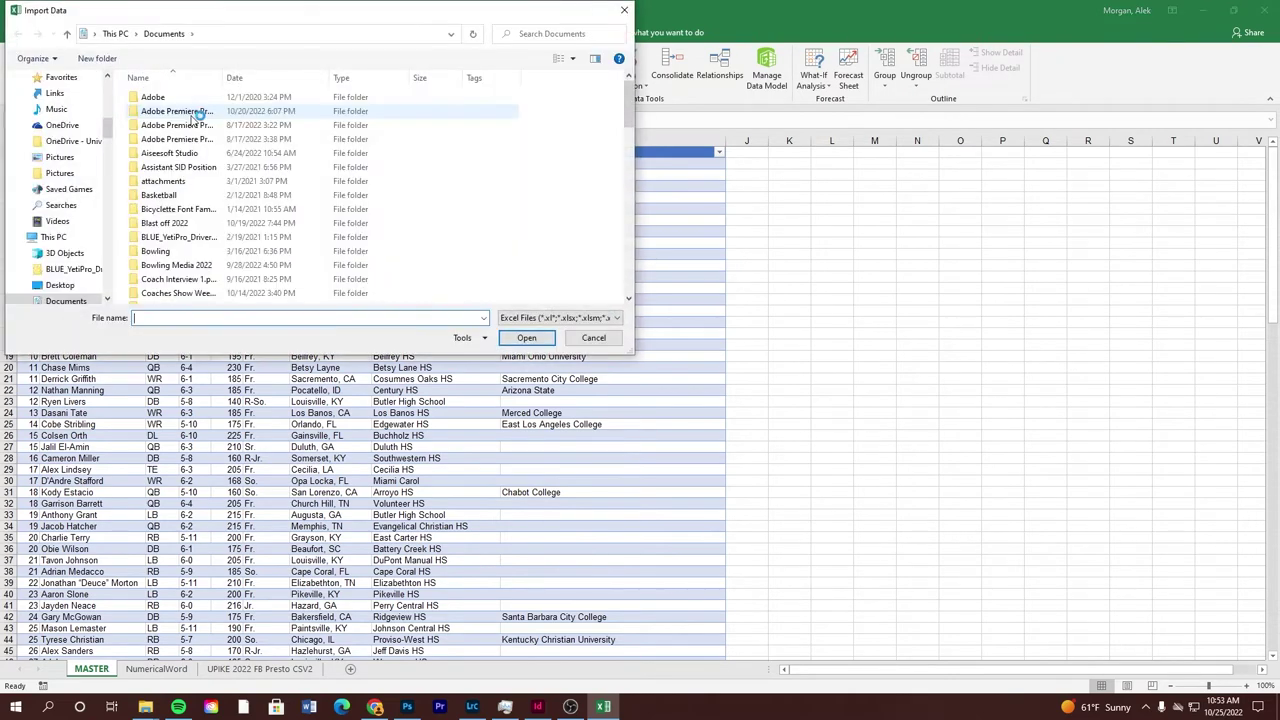
pyautogui.scroll(8, 55, 160)
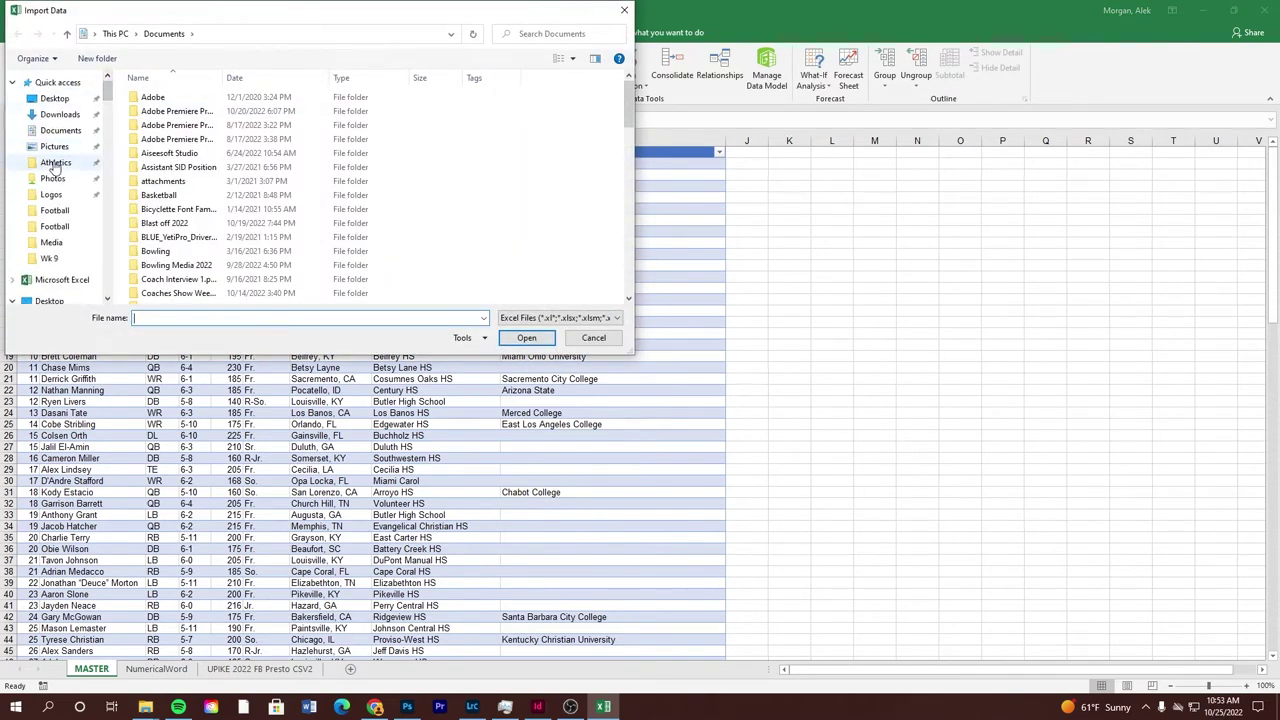
pyautogui.click(55, 163)
pyautogui.doubleClick(257, 112)
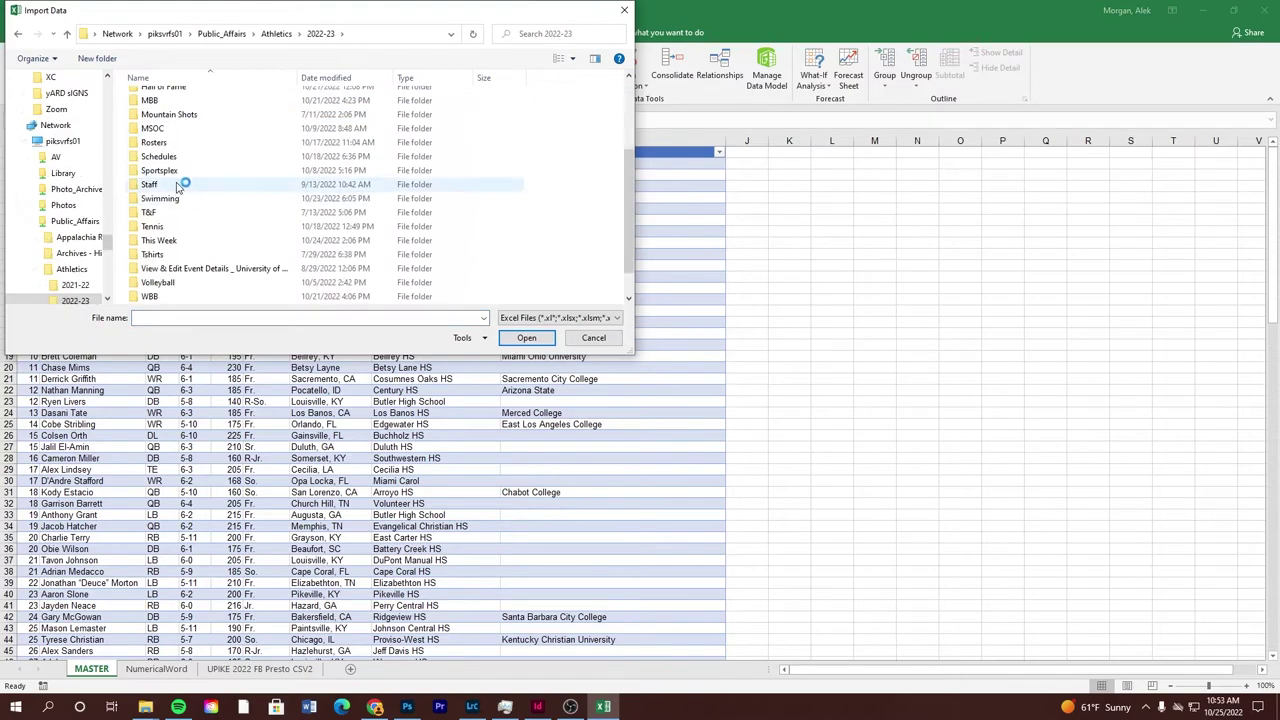
pyautogui.doubleClick(170, 142)
pyautogui.doubleClick(178, 140)
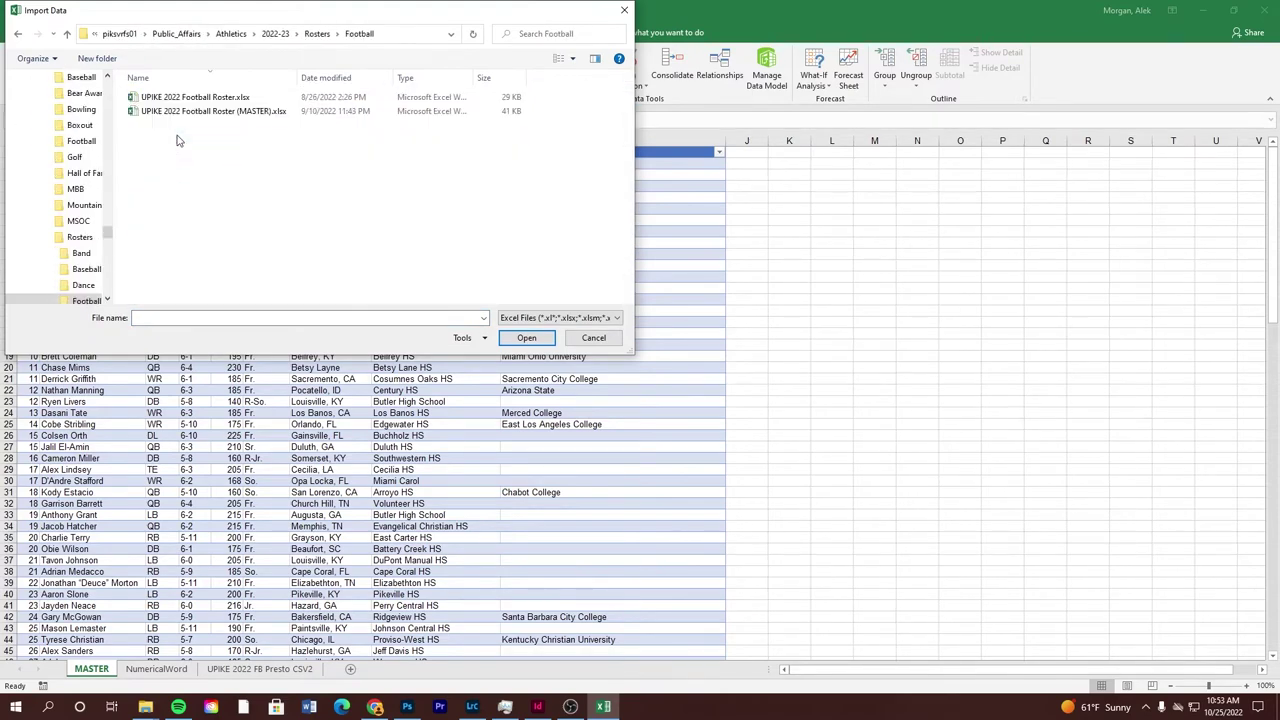
pyautogui.doubleClick(190, 118)
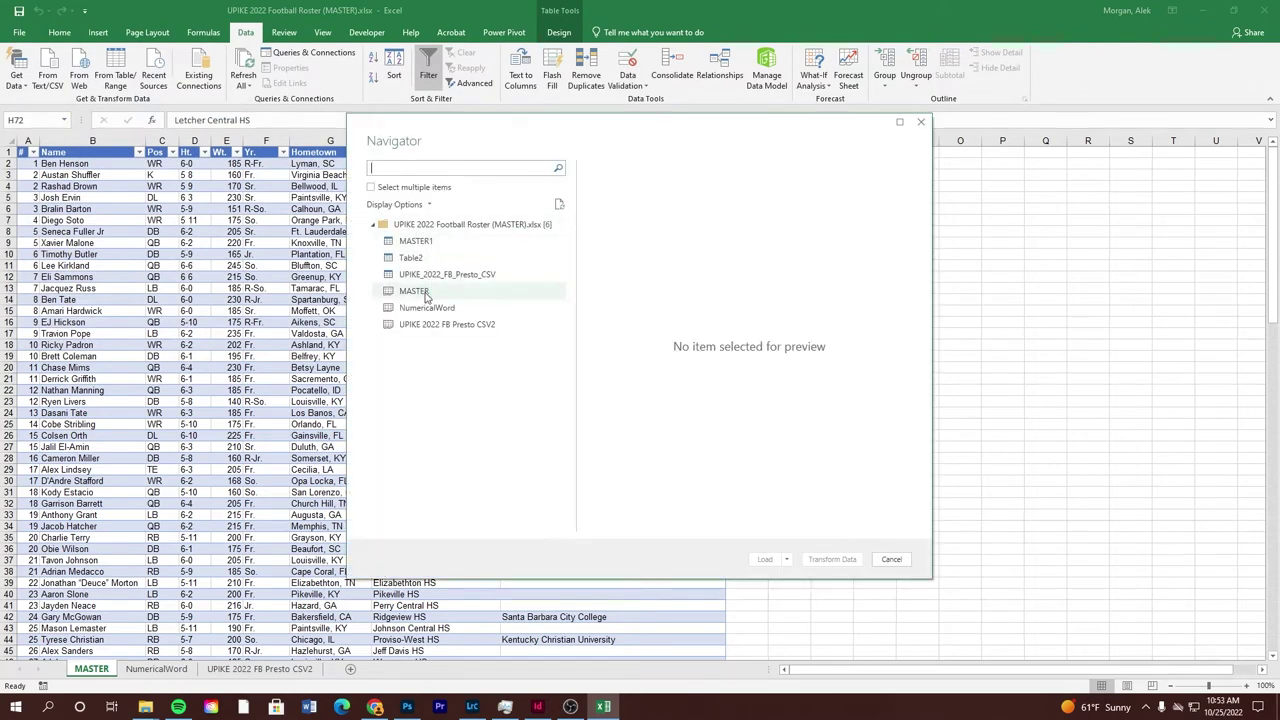
pyautogui.click(430, 290)
pyautogui.click(830, 562)
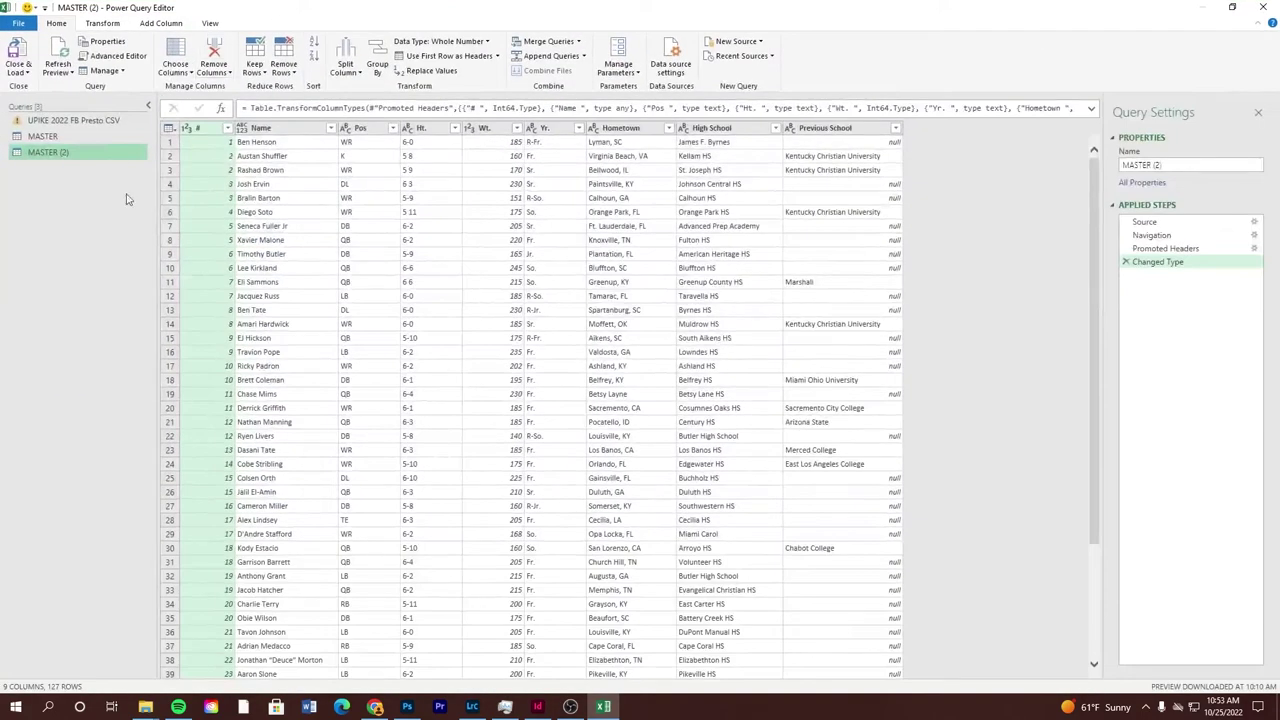
# Rename the # header, then remove the #, Ht., Wt., Yr., Hometown and Previous School columns
pyautogui.doubleClick(211, 127)
pyautogui.write('#')
pyautogui.press('Return')
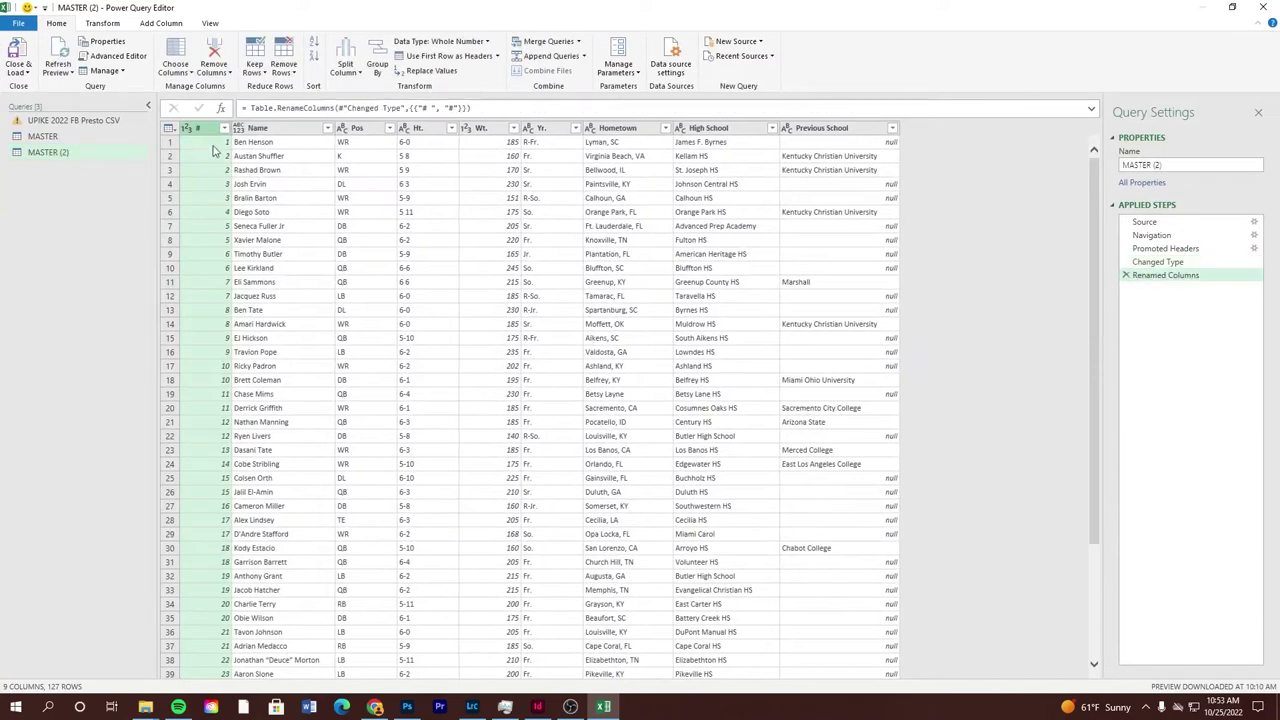
pyautogui.click(213, 55)
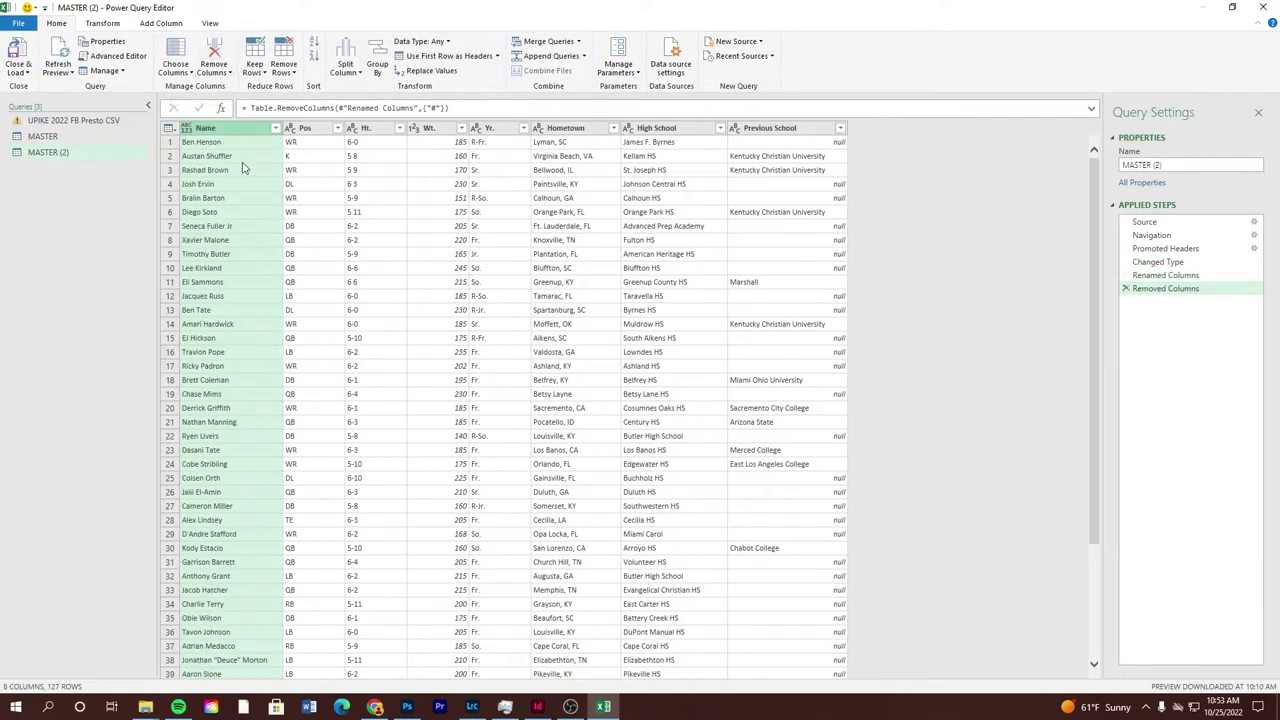
pyautogui.click(369, 129)
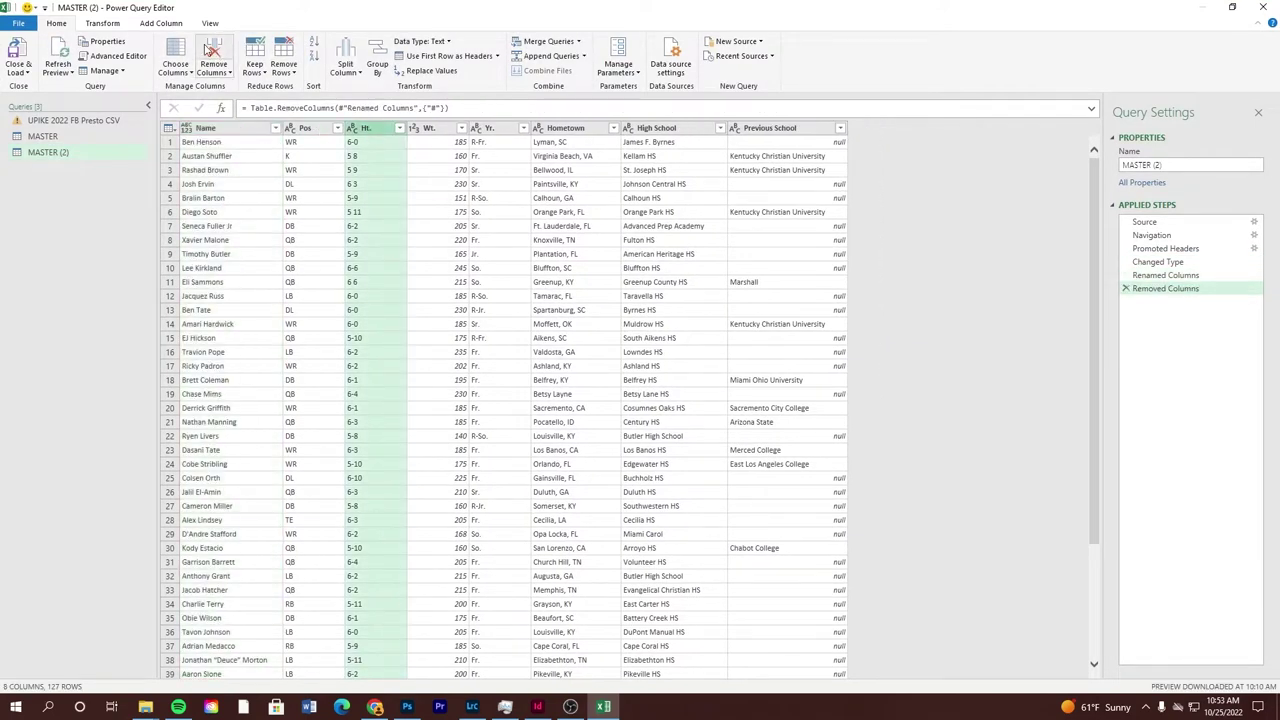
pyautogui.click(213, 55)
pyautogui.click(213, 55)
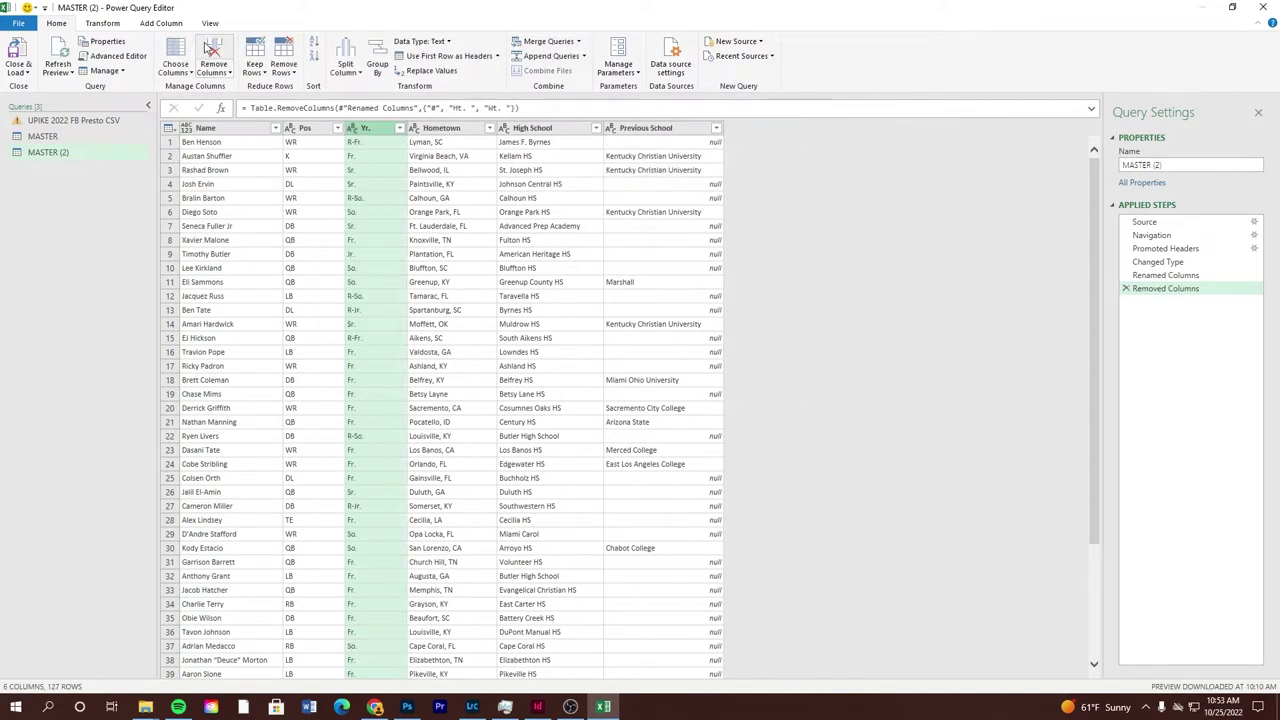
pyautogui.click(213, 50)
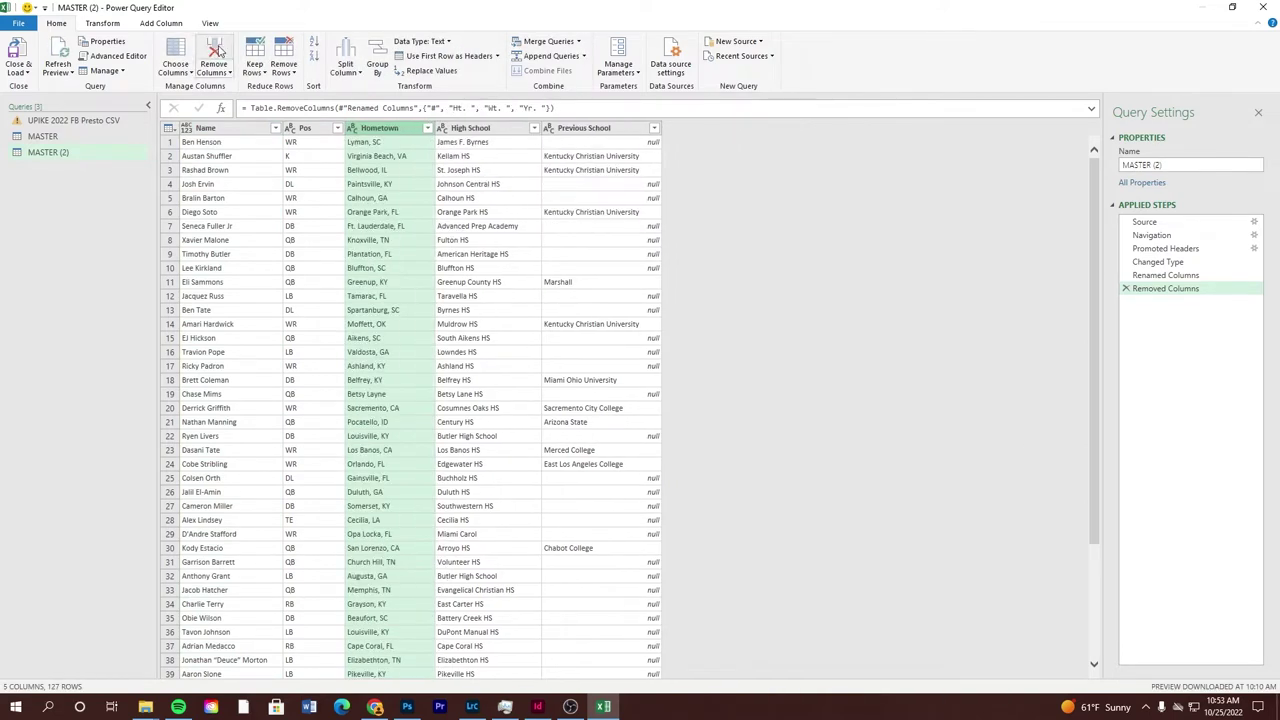
pyautogui.click(213, 50)
pyautogui.click(510, 129)
pyautogui.click(213, 55)
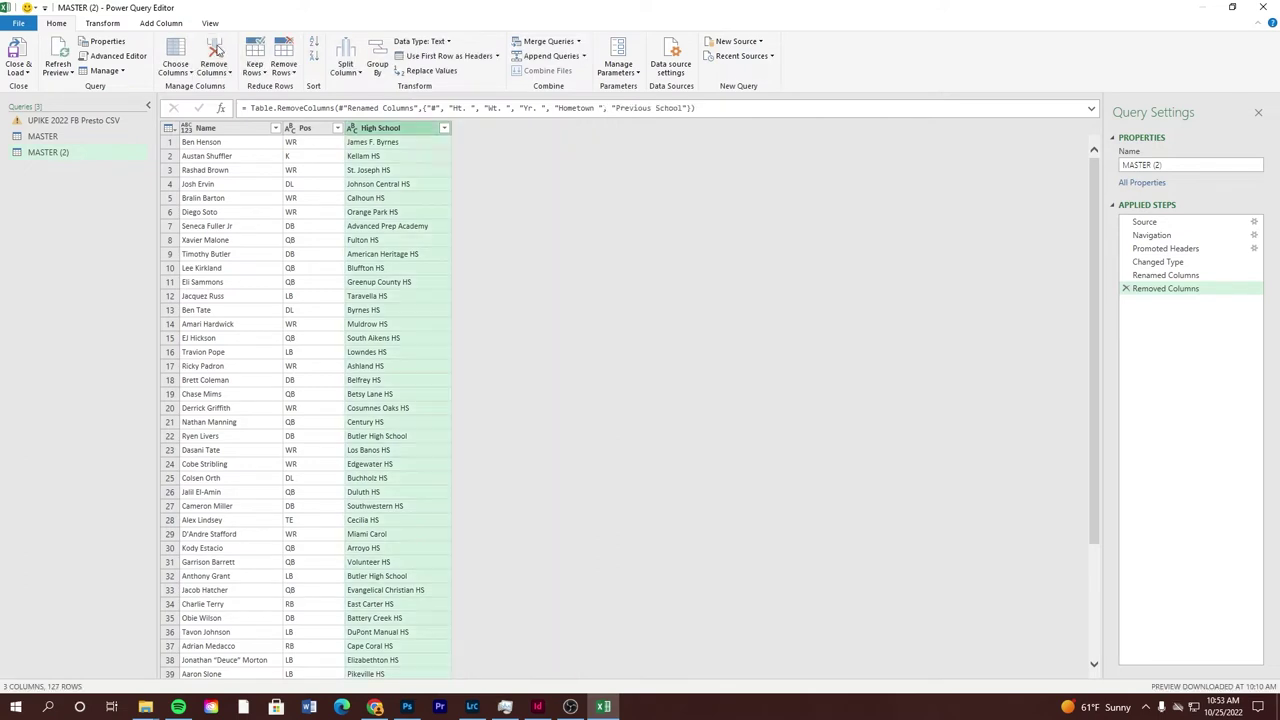
pyautogui.click(212, 130)
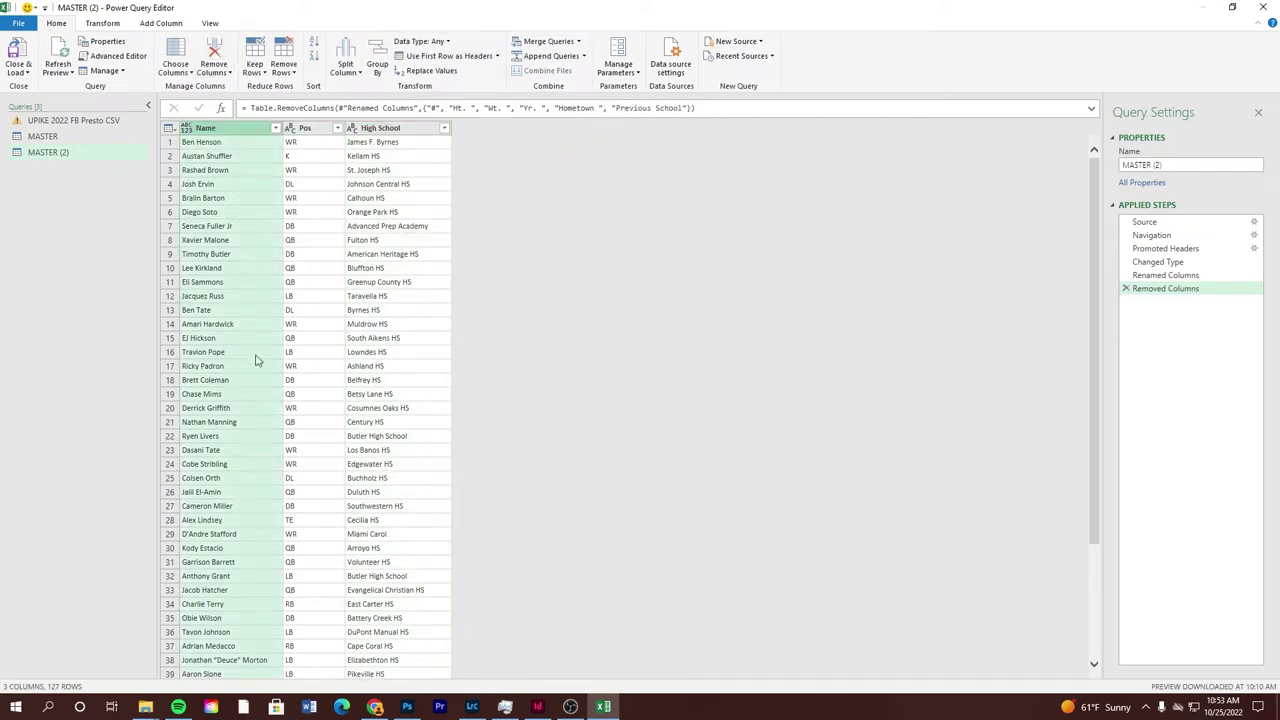
pyautogui.click(344, 66)
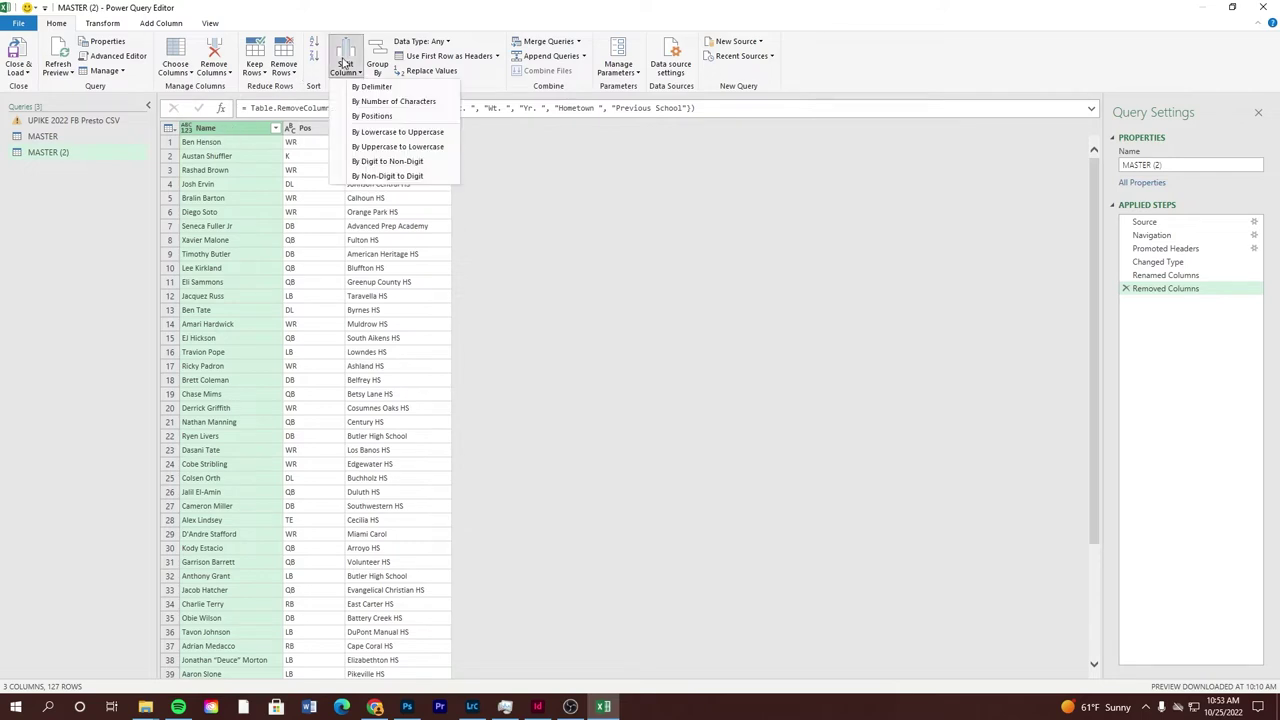
# Try splitting Name at a custom 'e' delimiter, then delete the split and type-change steps
pyautogui.click(360, 87)
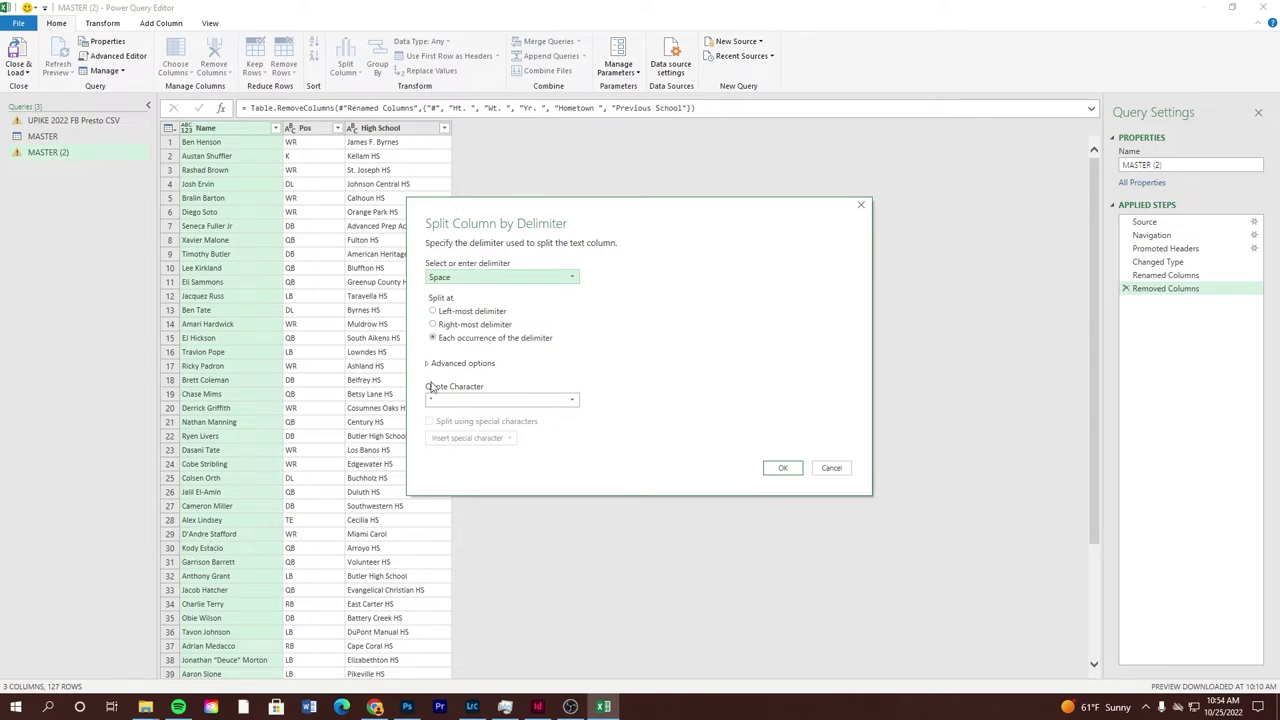
pyautogui.click(451, 279)
pyautogui.click(450, 369)
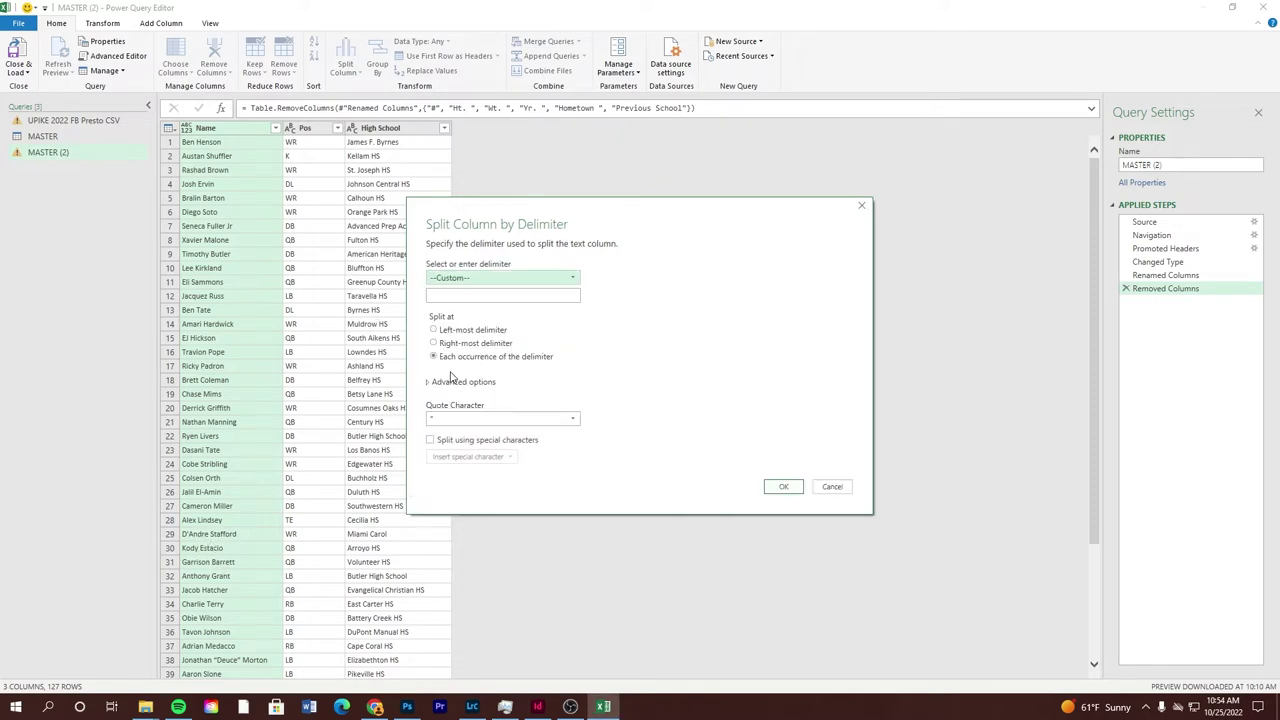
pyautogui.click(465, 296)
pyautogui.write('e')
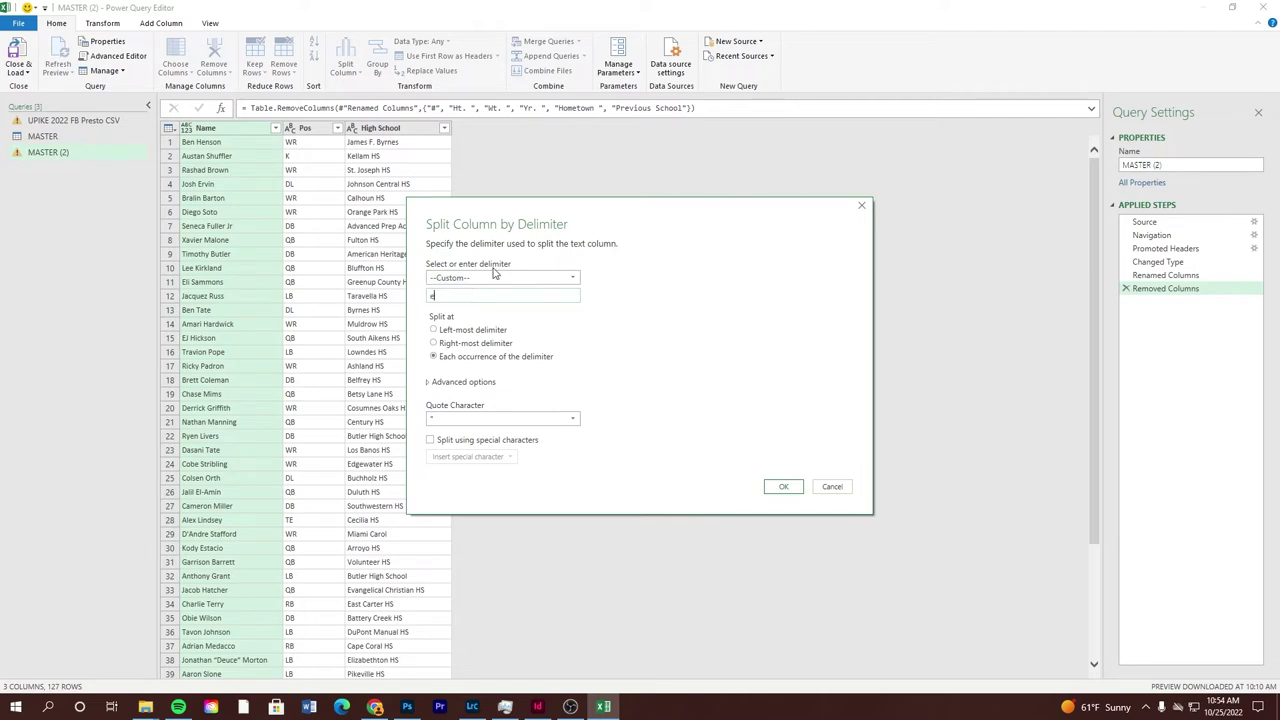
pyautogui.click(783, 486)
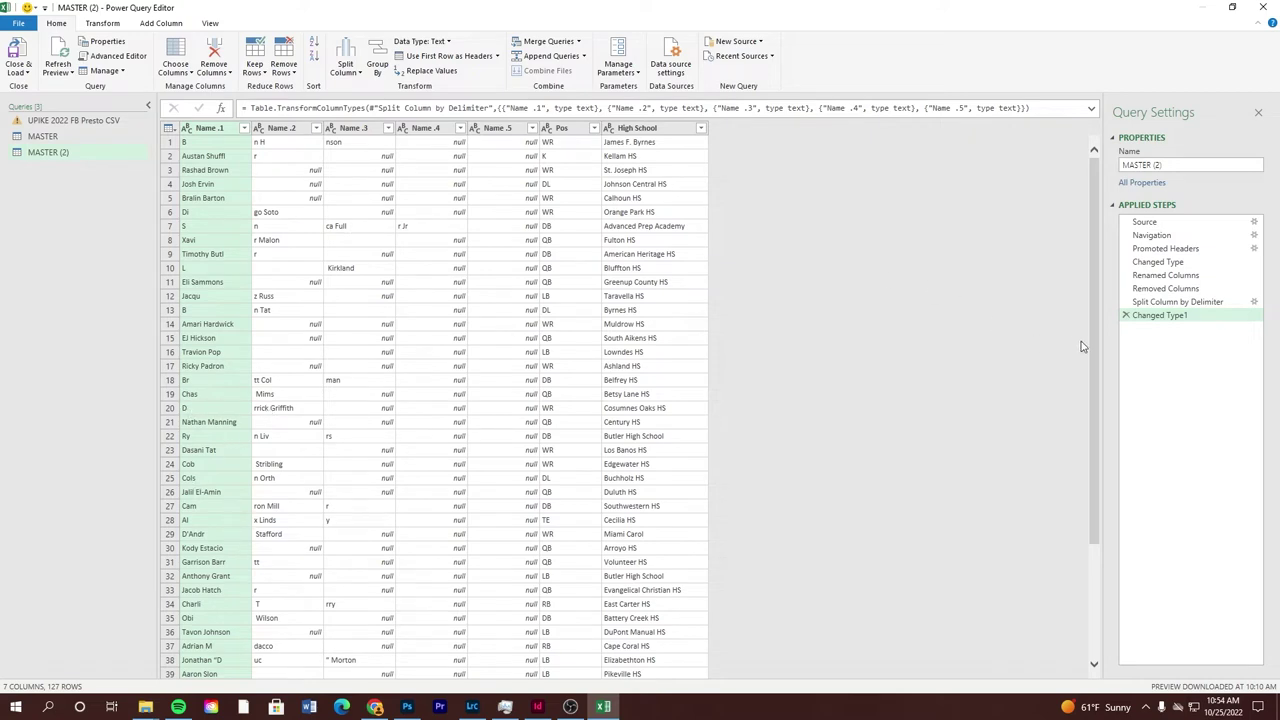
pyautogui.click(1126, 315)
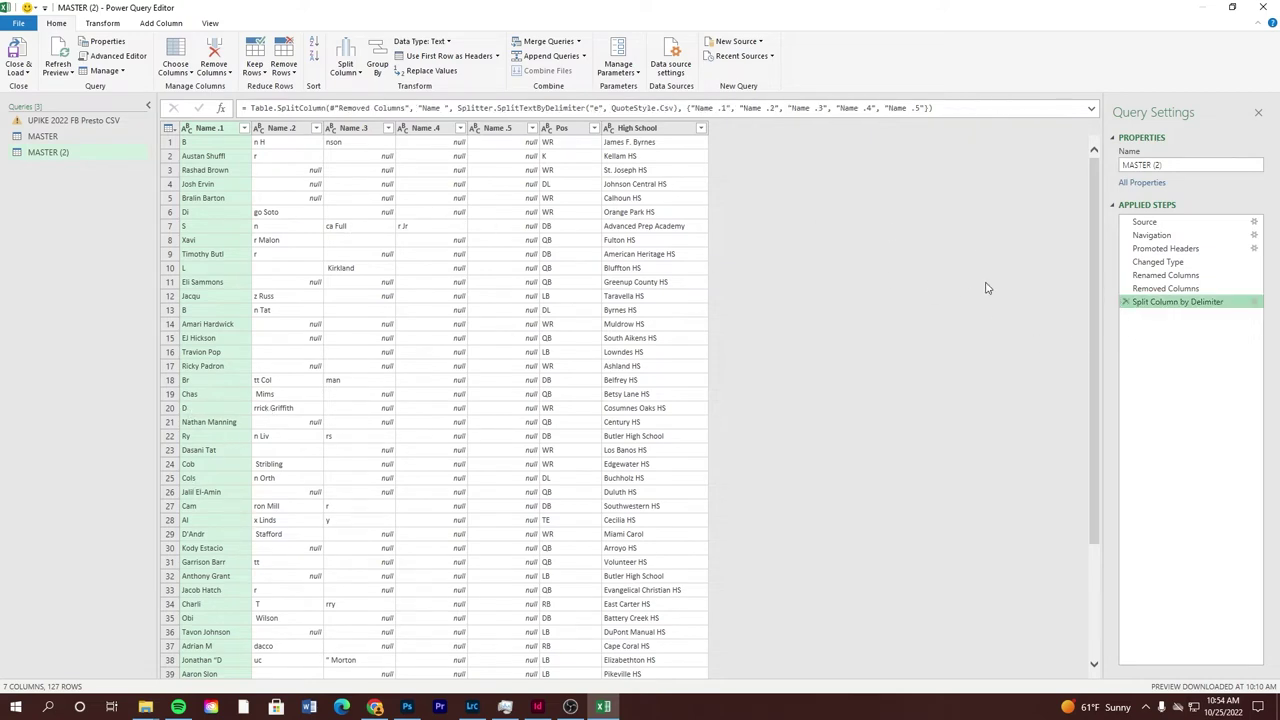
pyautogui.click(1125, 302)
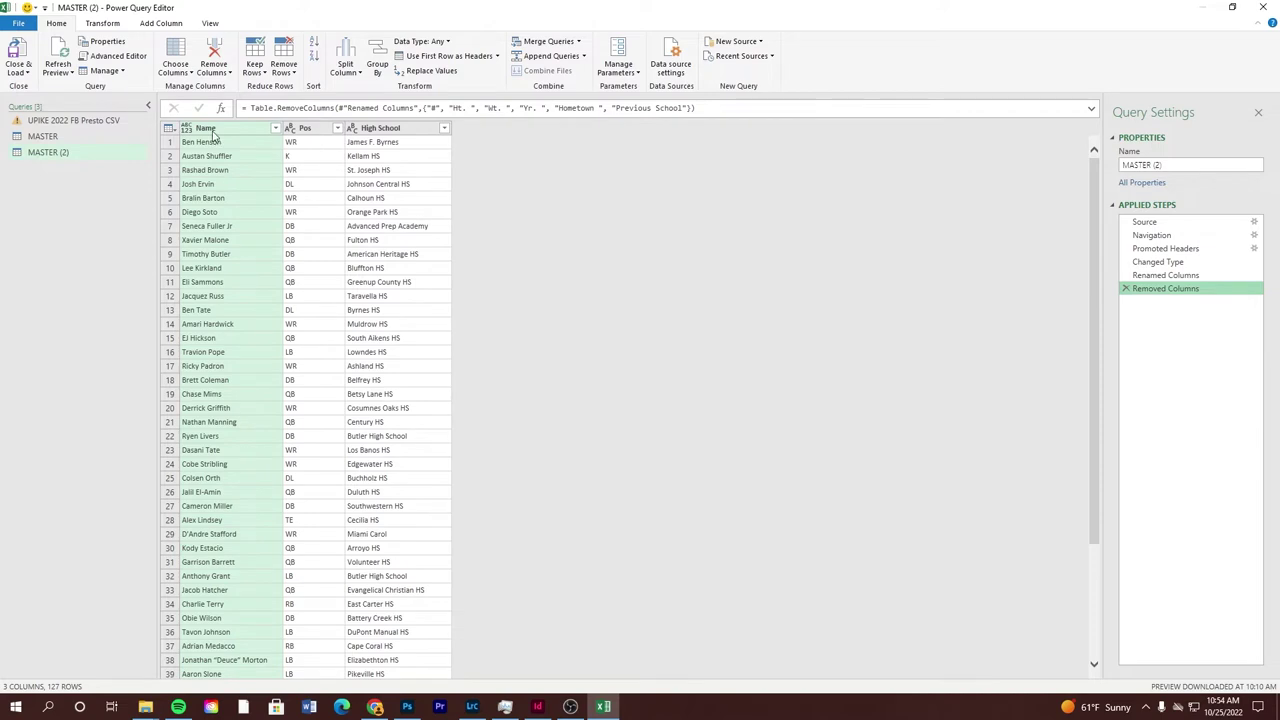
# Split Name by Space at each occurrence into Name.1, Name.2 and Name.3, checking the third column
pyautogui.click(353, 76)
pyautogui.click(381, 88)
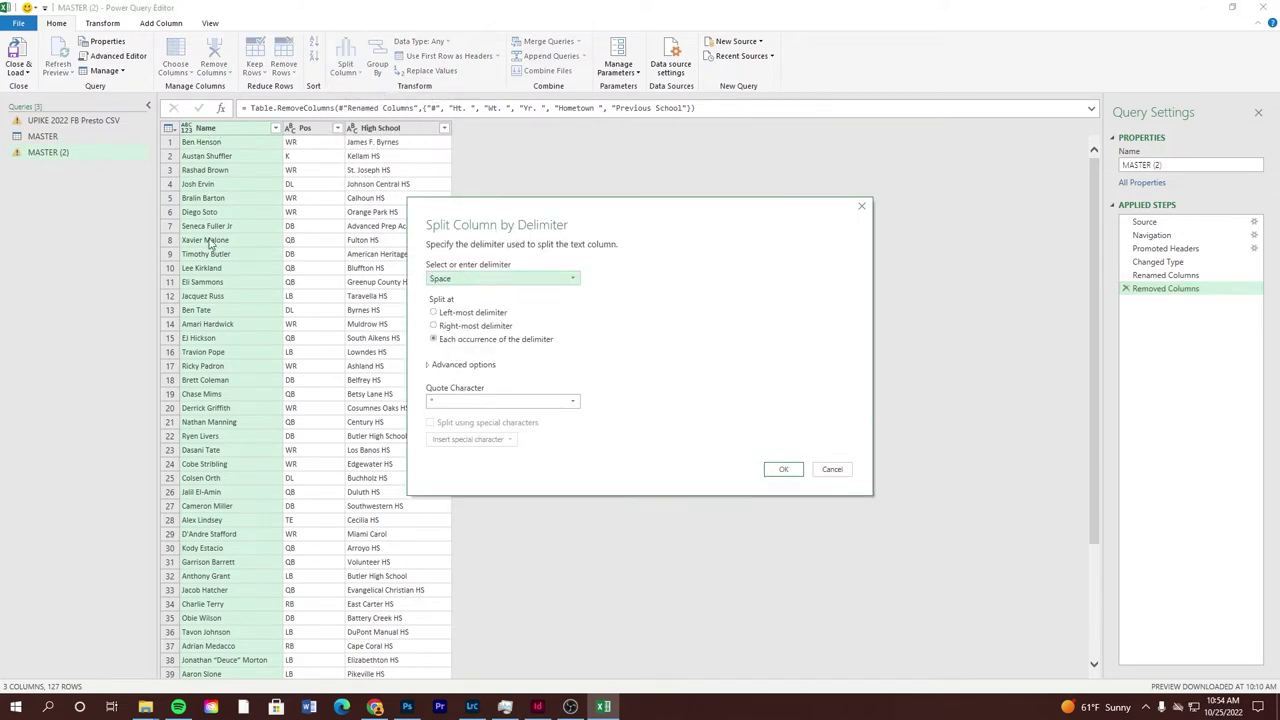
pyautogui.click(785, 470)
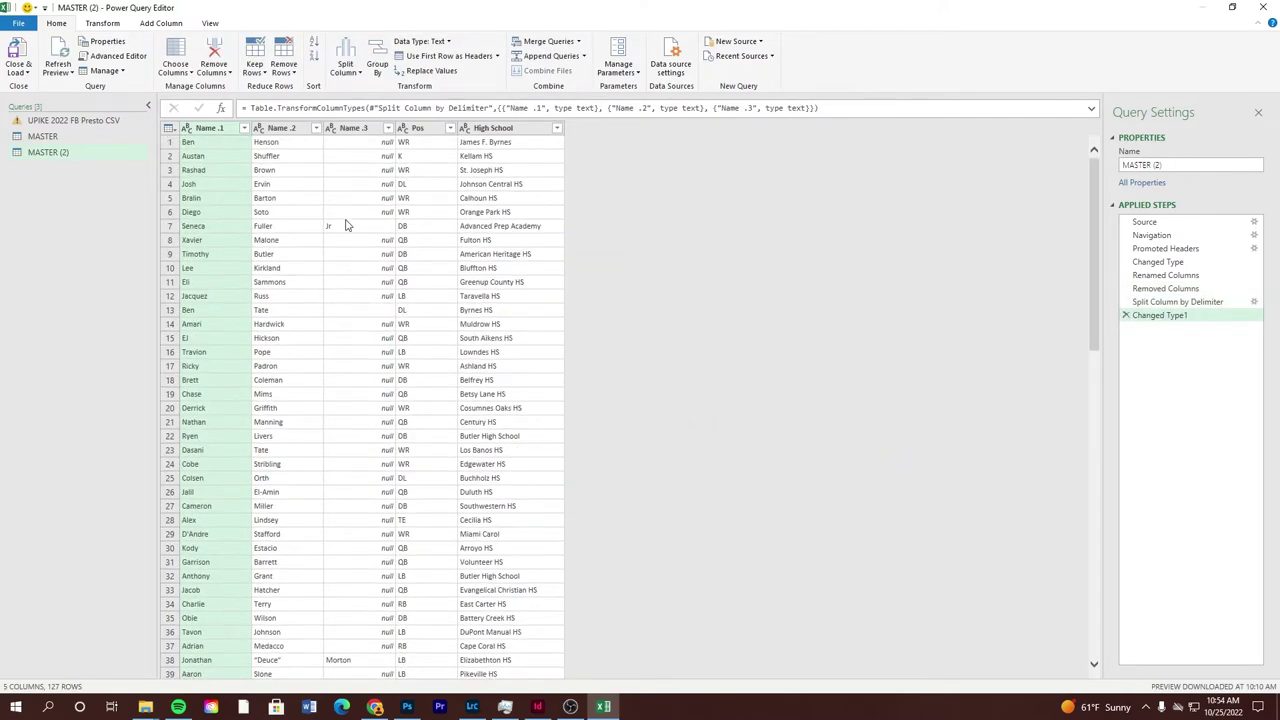
pyautogui.scroll(-20, 346, 223)
pyautogui.scroll(17, 335, 234)
pyautogui.scroll(4, 333, 234)
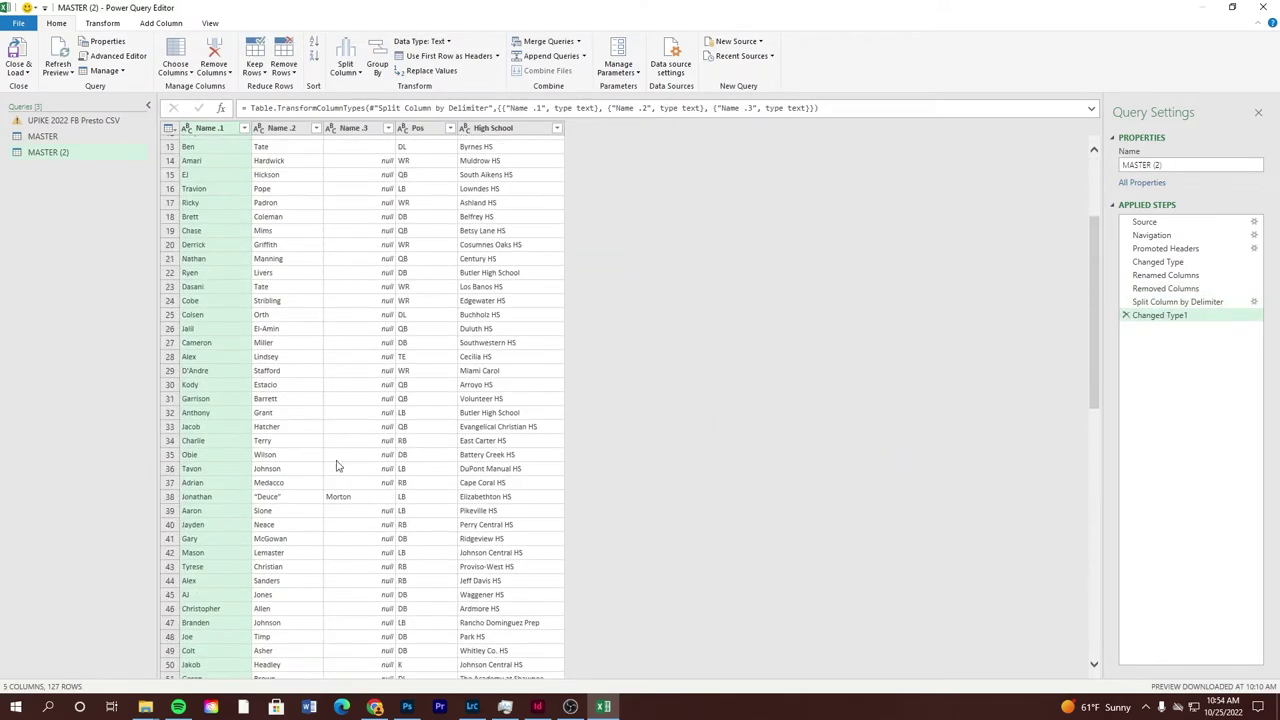
pyautogui.click(344, 497)
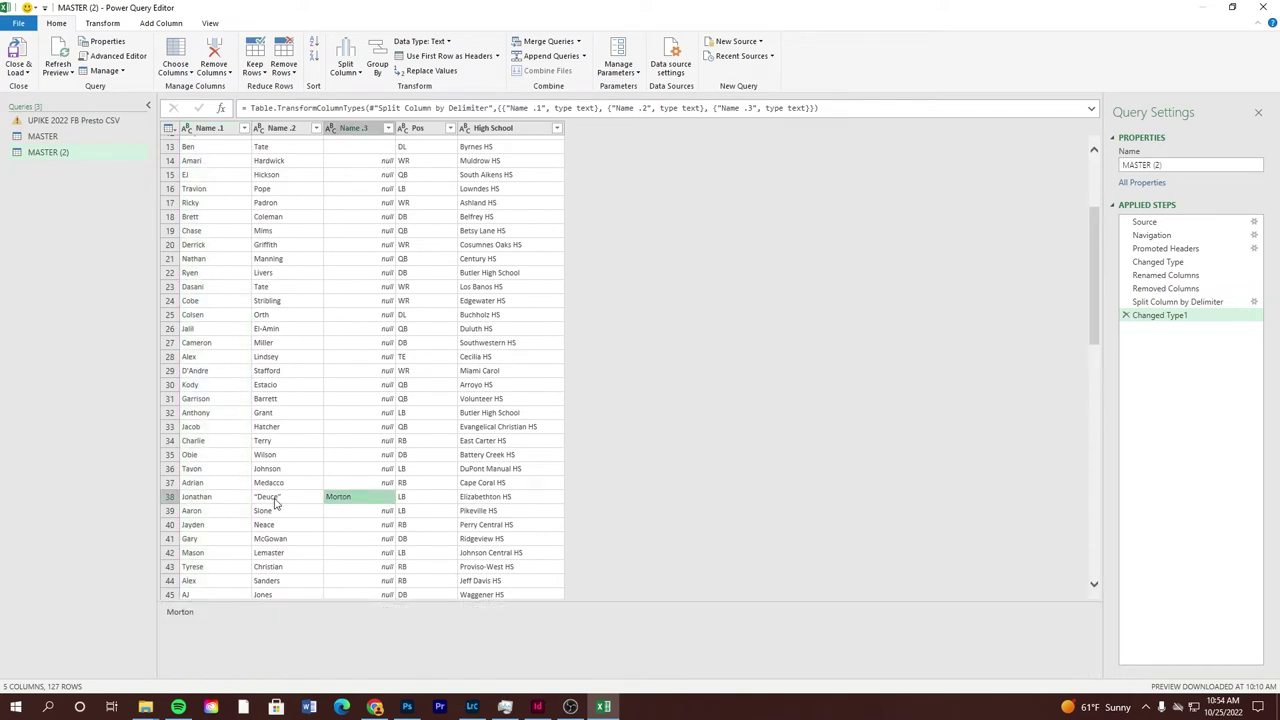
pyautogui.scroll(4, 357, 497)
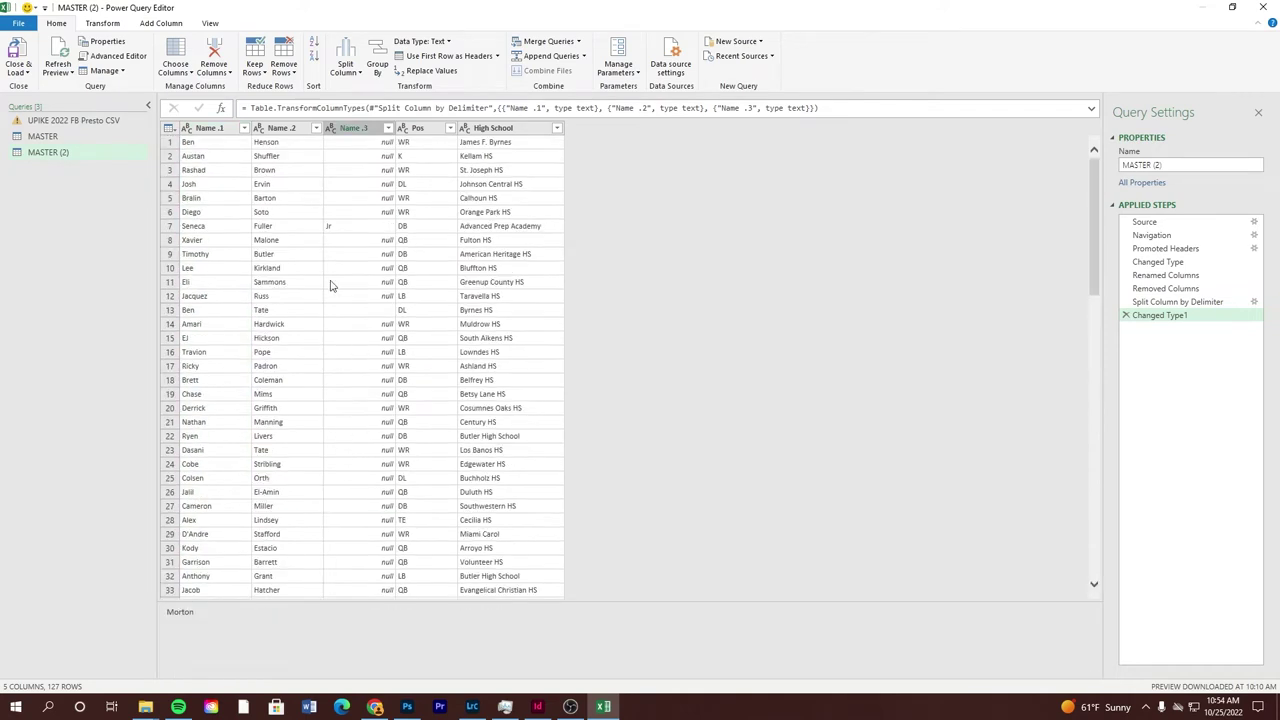
pyautogui.scroll(-2, 369, 235)
pyautogui.scroll(2, 371, 188)
# Rename Name.1 to First Name and Name.2 to Last Name, fix the Pos header, then Close & Load
pyautogui.doubleClick(201, 135)
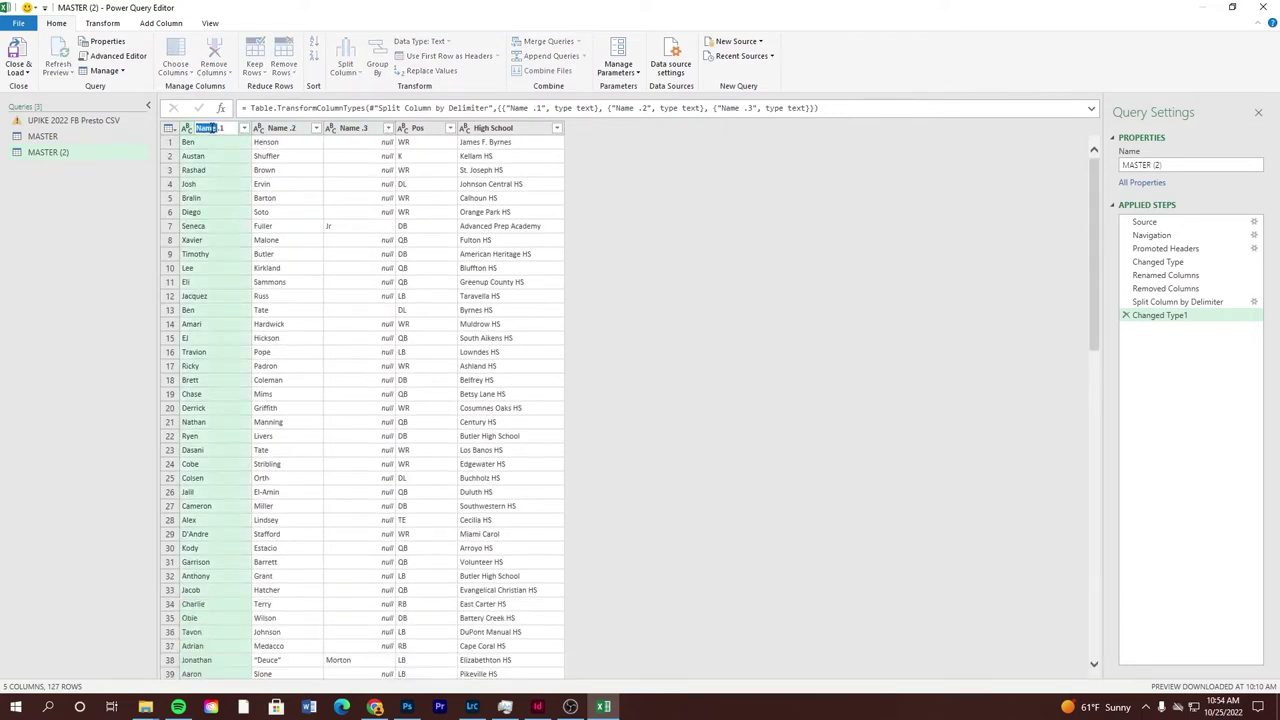
pyautogui.write('N')
pyautogui.write('irst Name')
pyautogui.doubleClick(287, 131)
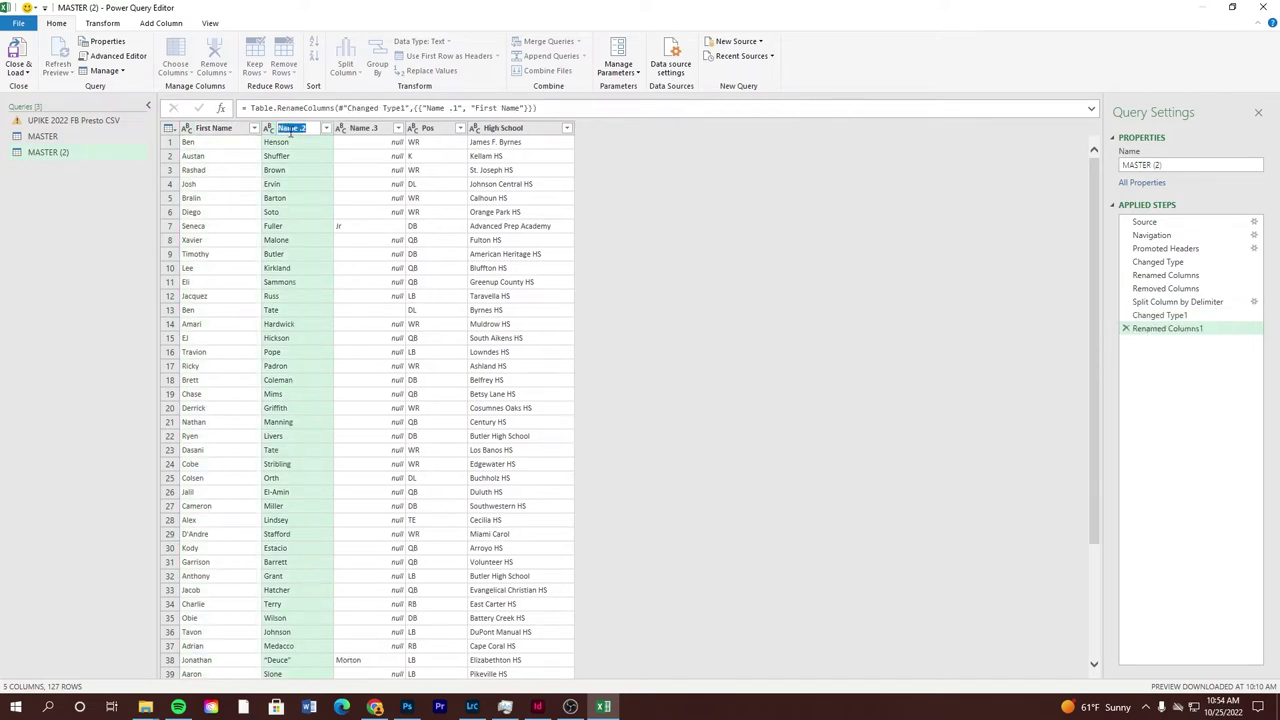
pyautogui.write('Last')
pyautogui.doubleClick(362, 129)
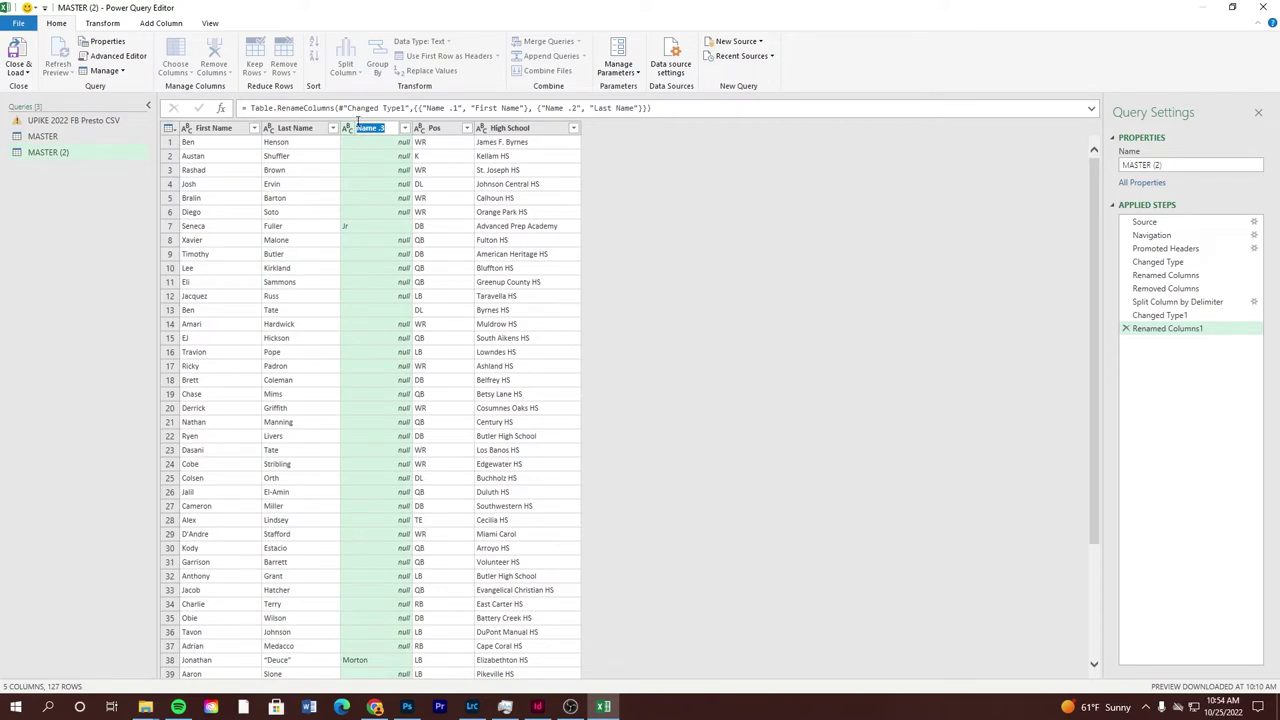
pyautogui.press('BackSpace')
pyautogui.doubleClick(437, 129)
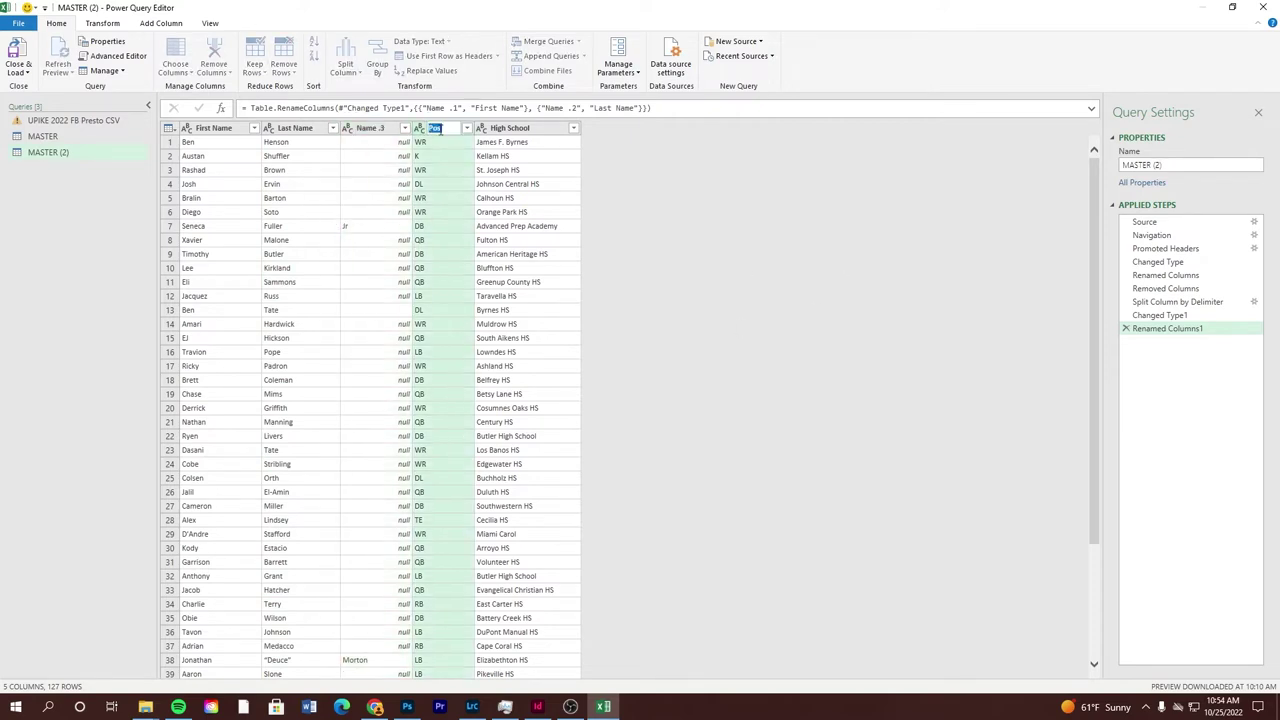
pyautogui.press('Return')
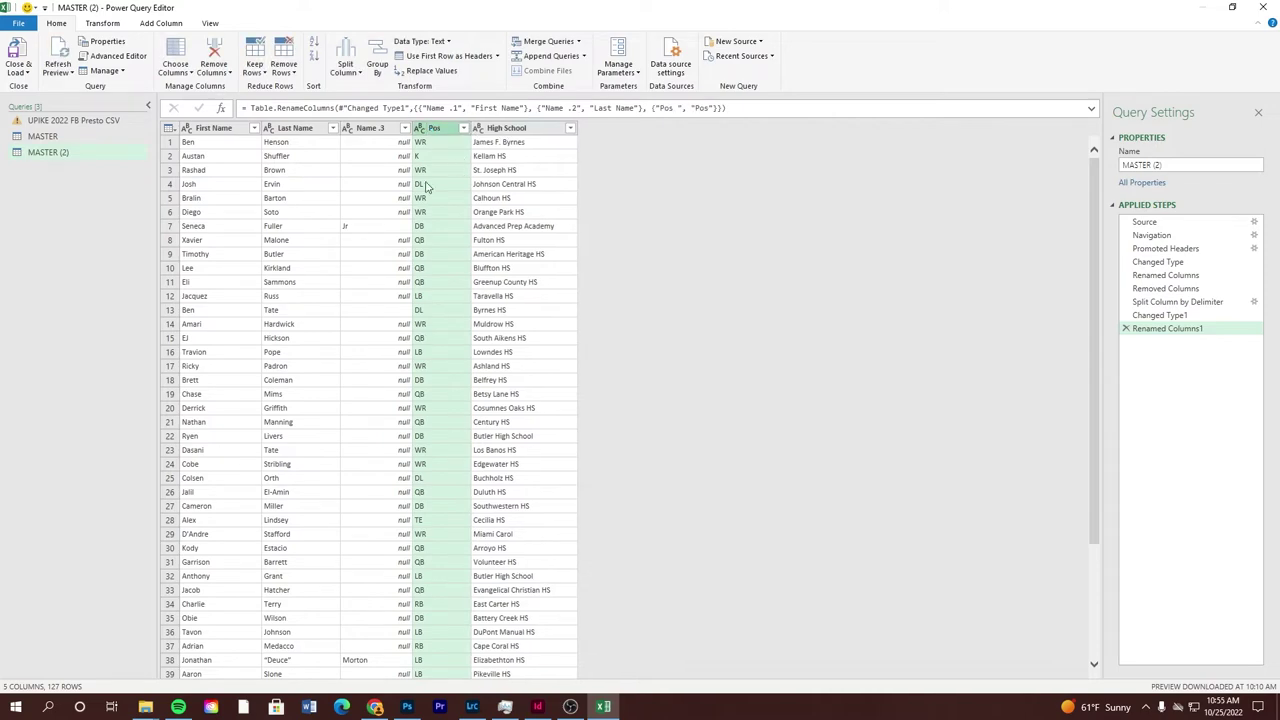
pyautogui.click(17, 52)
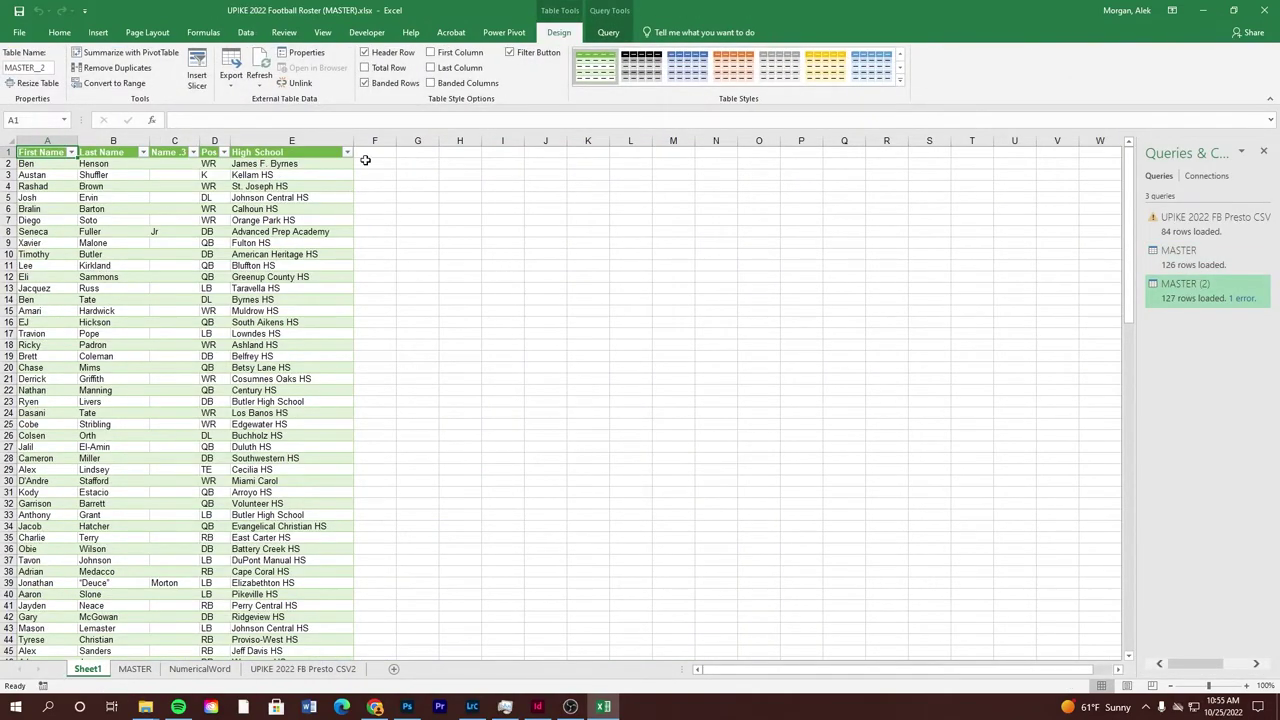
# Compare Sheet1 against the MASTER roster and fix B8's last name with the Jr. suffix from C8
pyautogui.click(135, 669)
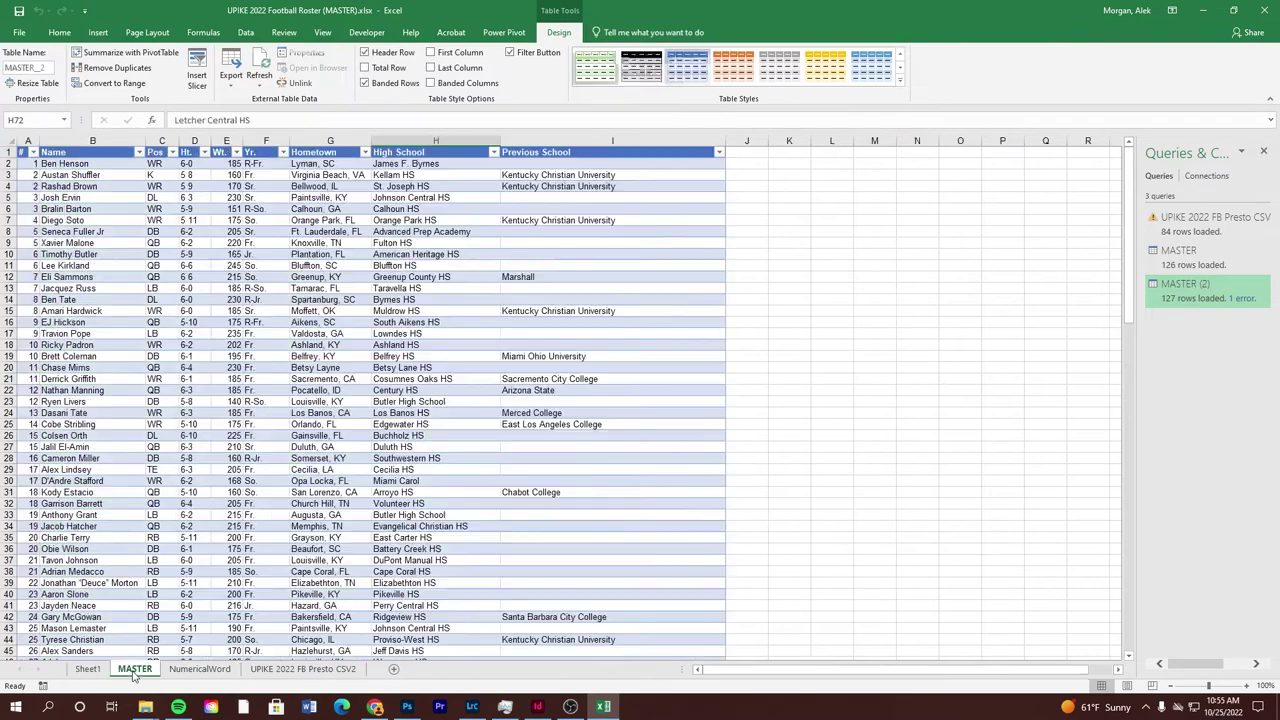
pyautogui.click(86, 669)
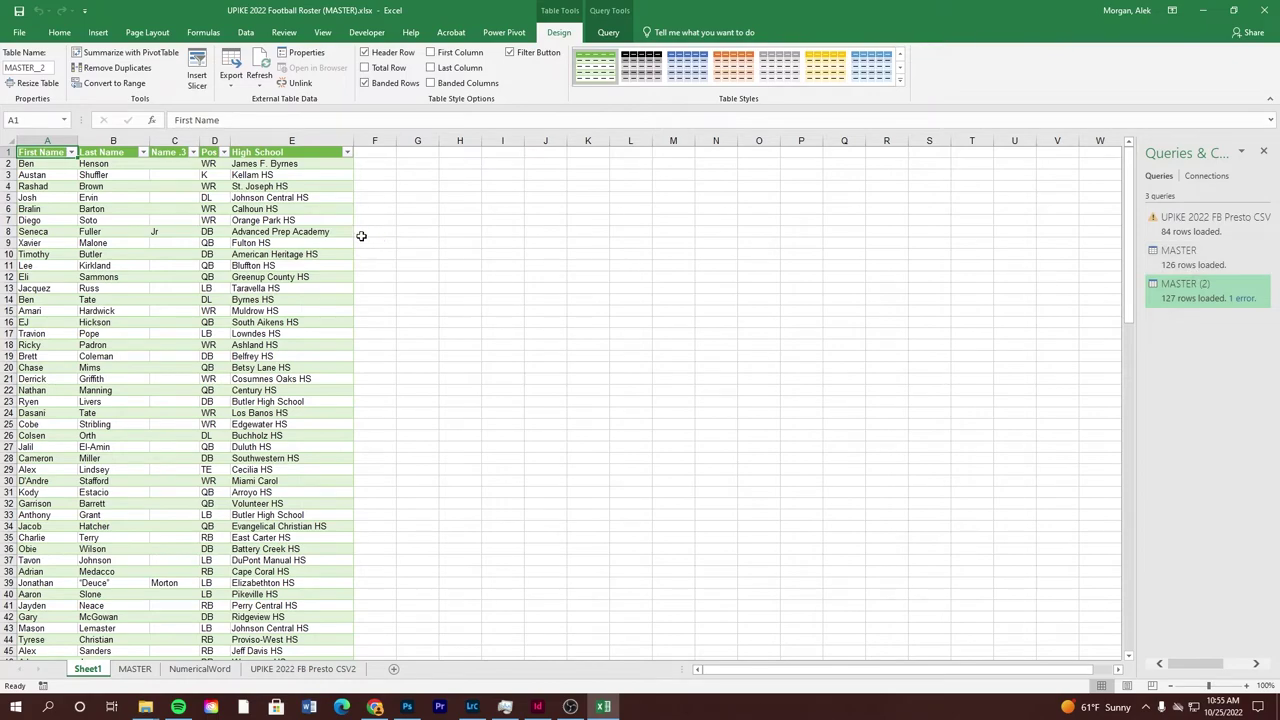
pyautogui.click(134, 669)
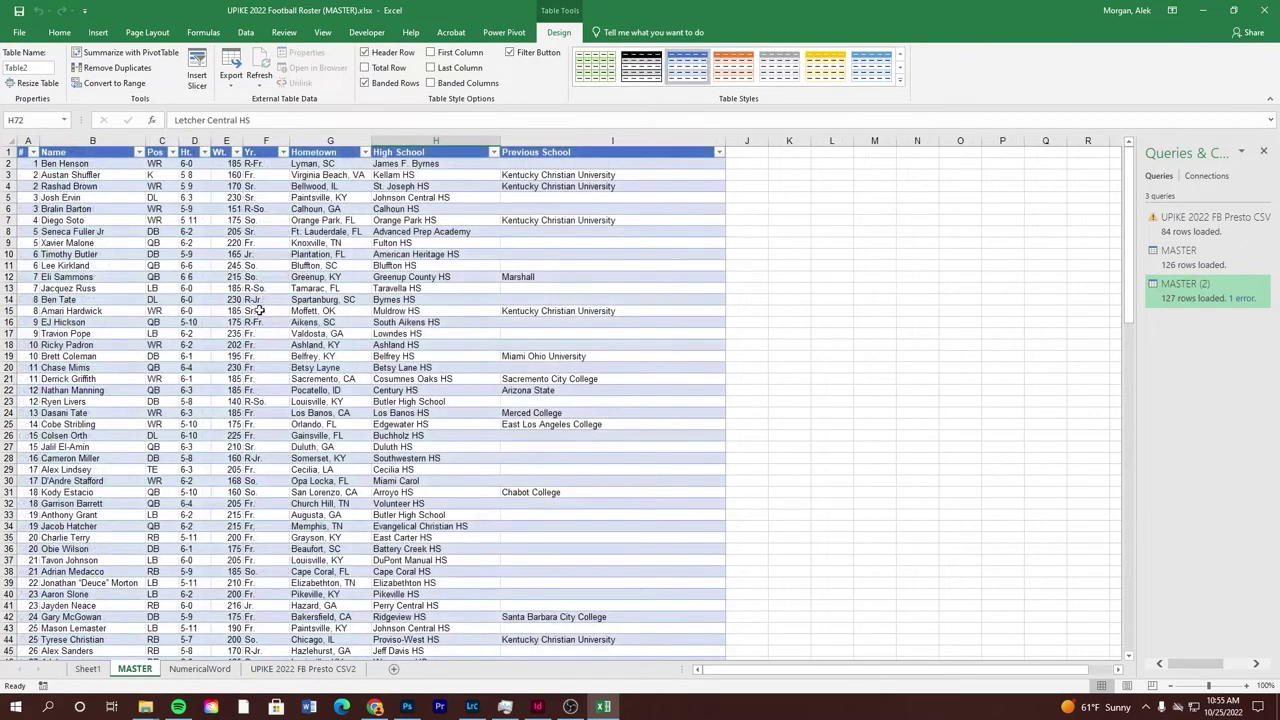
pyautogui.click(87, 669)
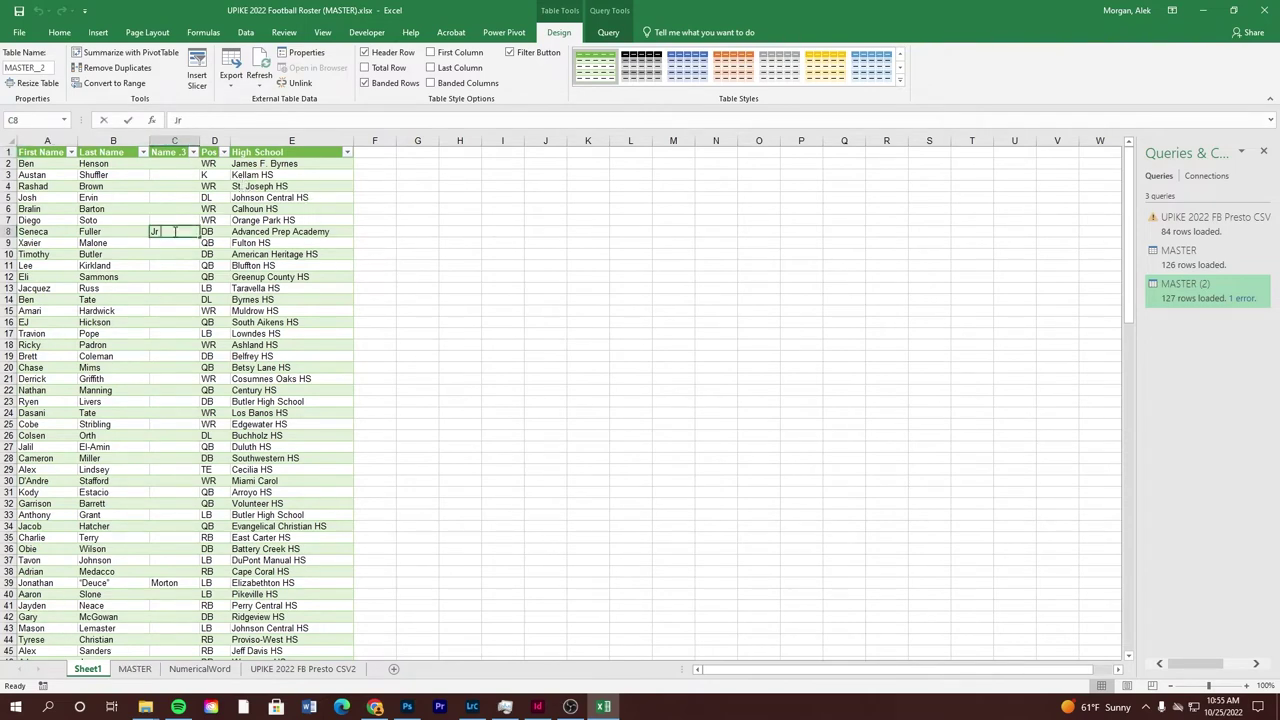
pyautogui.doubleClick(175, 231)
pyautogui.click(123, 231)
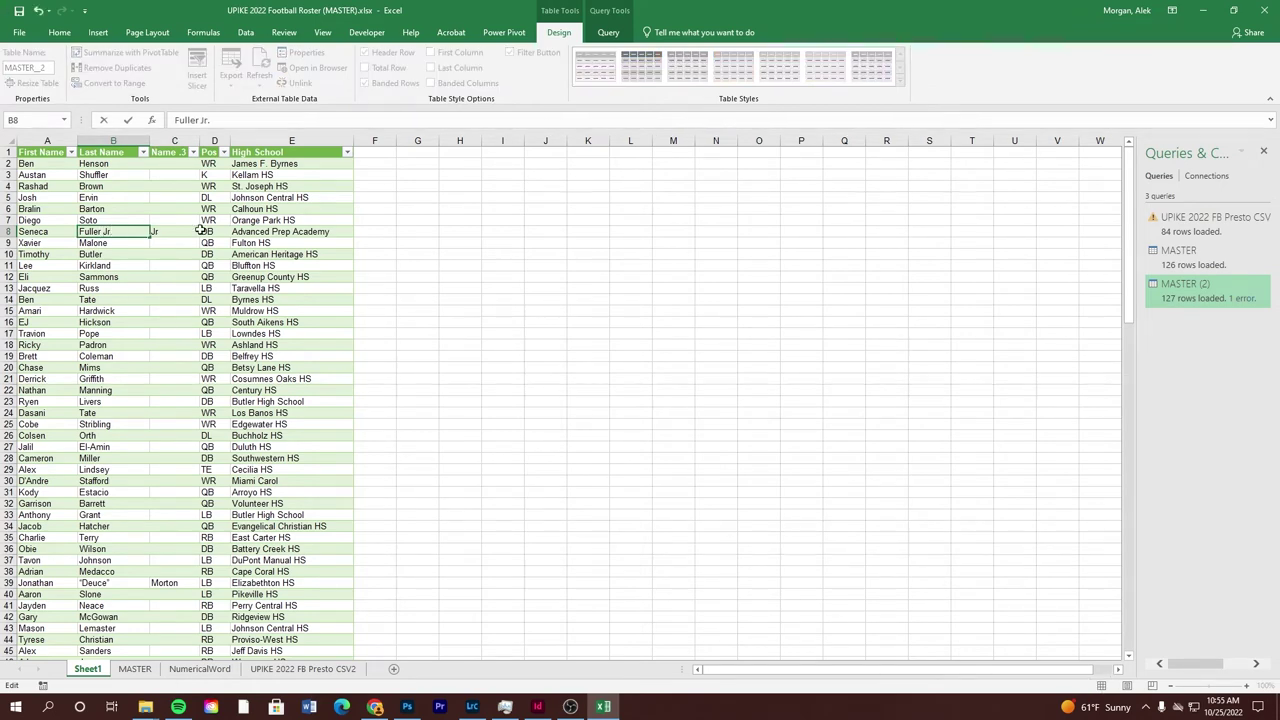
# Replace the quoted nickname in cell B39 with the player's correct surname
pyautogui.click(112, 583)
pyautogui.doubleClick(112, 583)
pyautogui.doubleClick(95, 583)
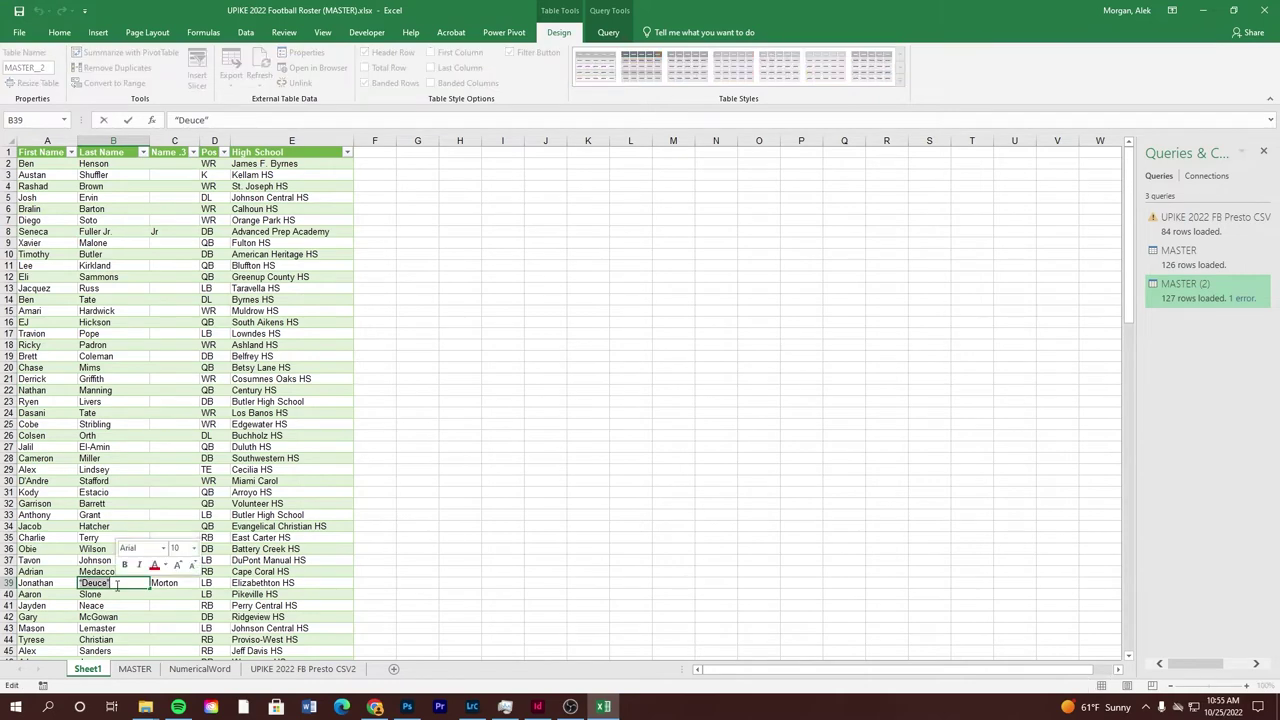
pyautogui.write('M')
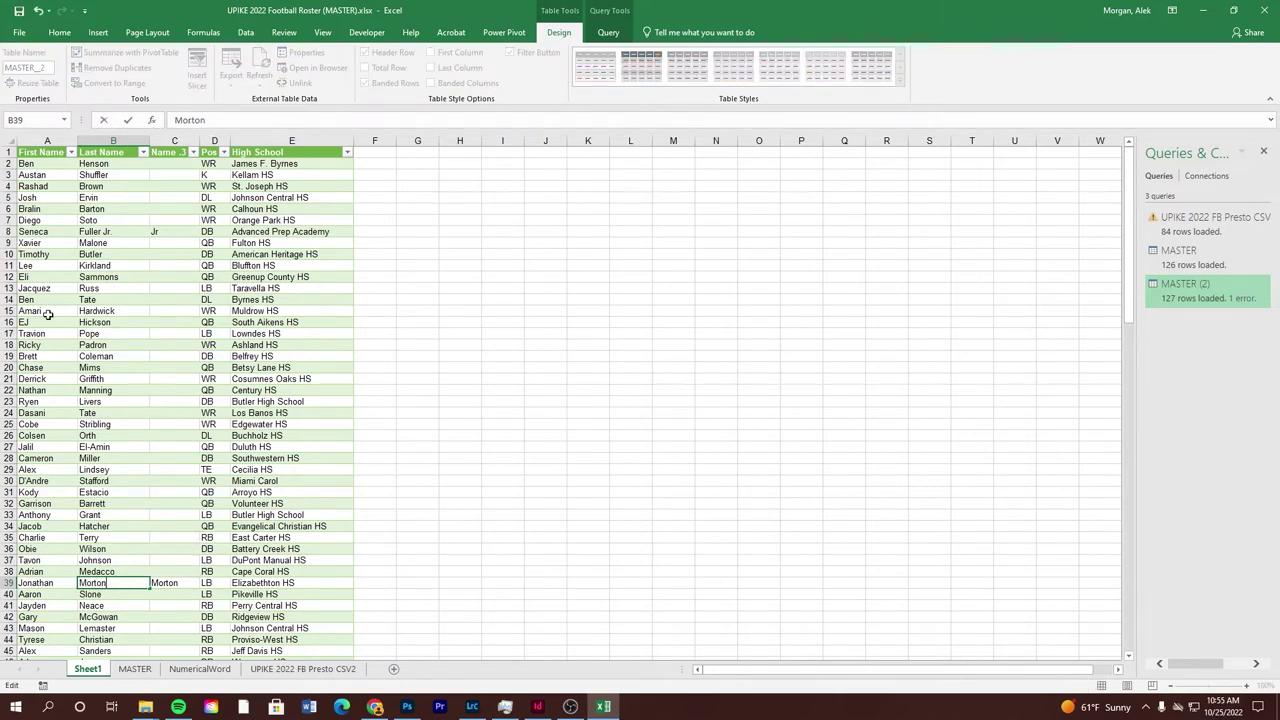
pyautogui.write('orton')
pyautogui.click(165, 583)
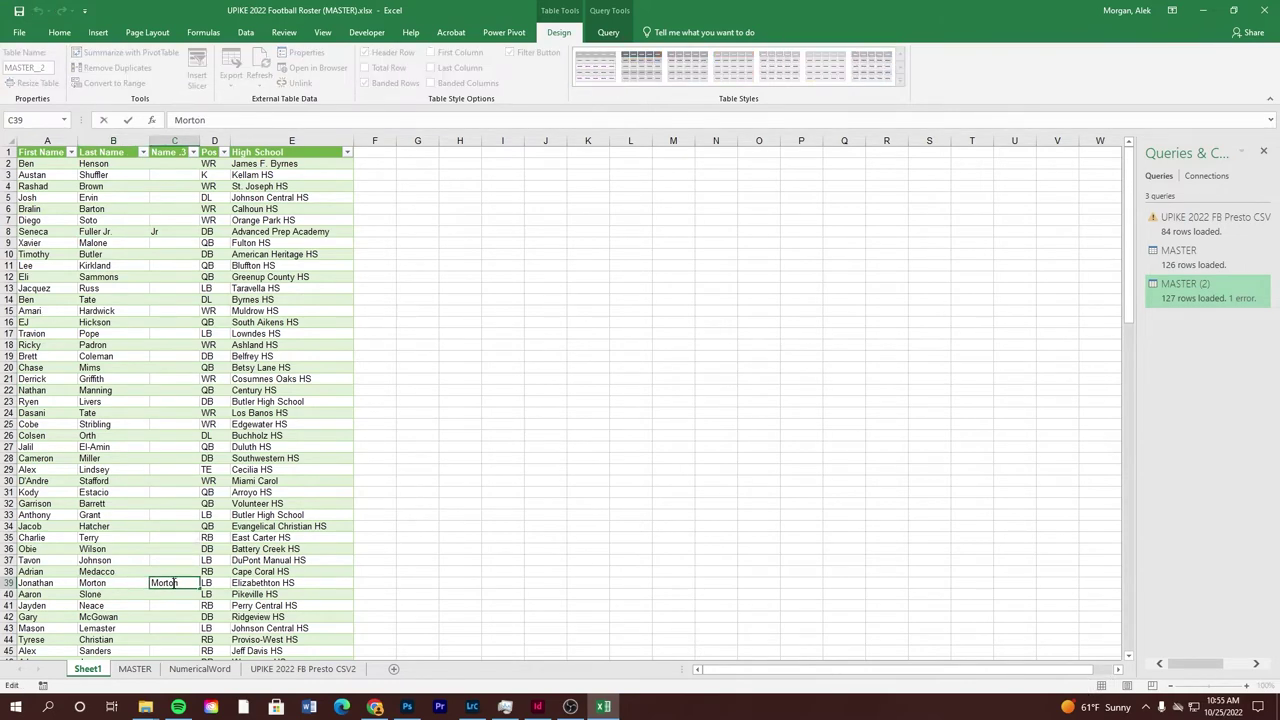
# Delete the leftover third name column C from the table
pyautogui.rightClick(180, 142)
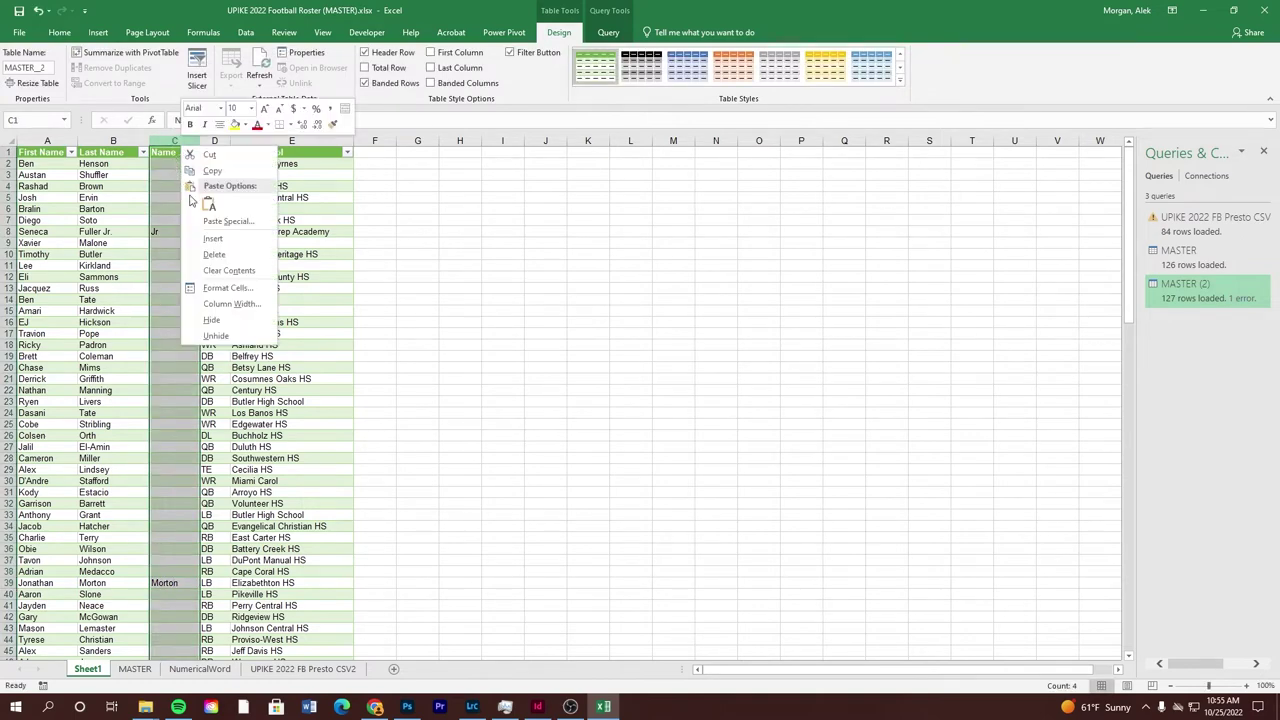
pyautogui.click(214, 254)
pyautogui.click(378, 221)
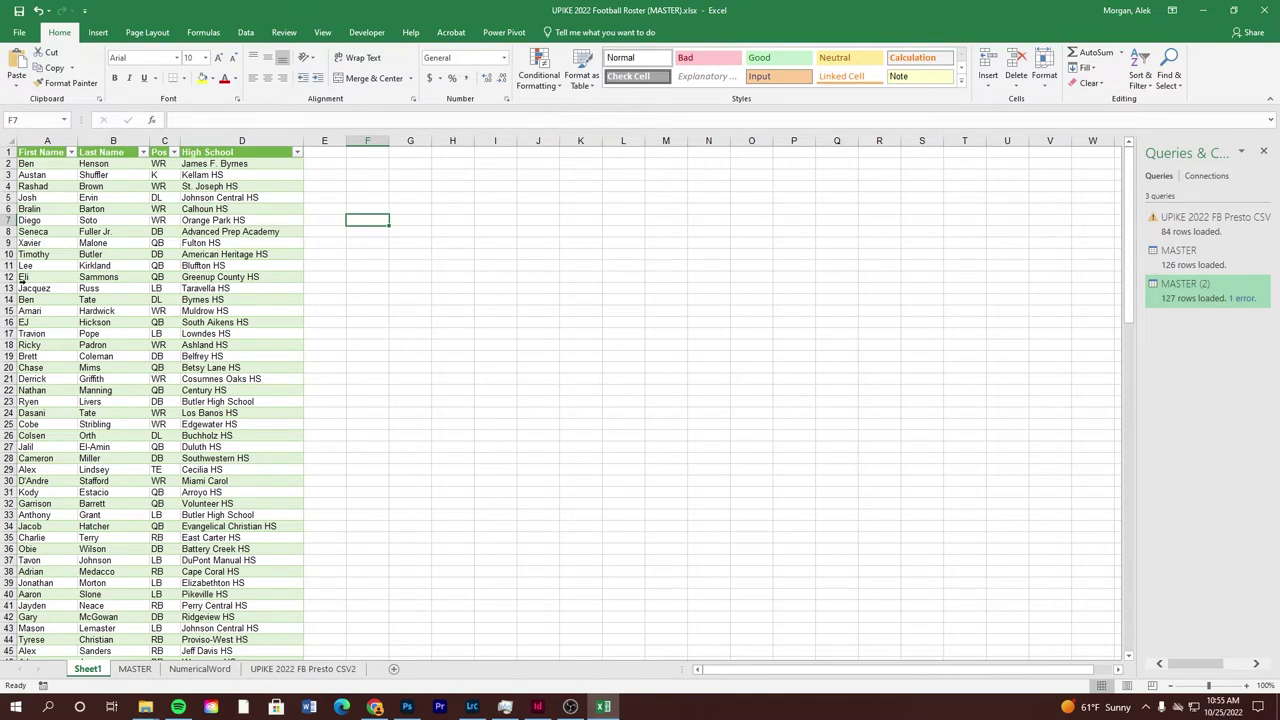
pyautogui.scroll(-1, 250, 455)
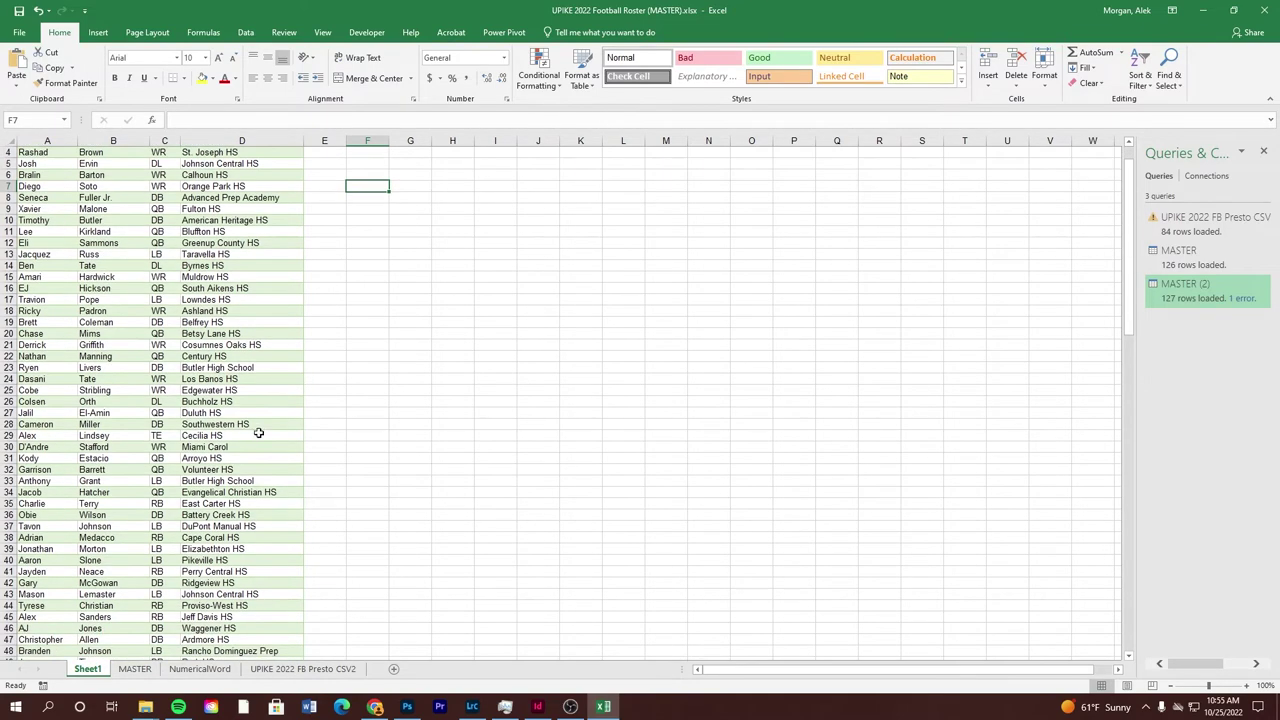
pyautogui.scroll(-7, 260, 420)
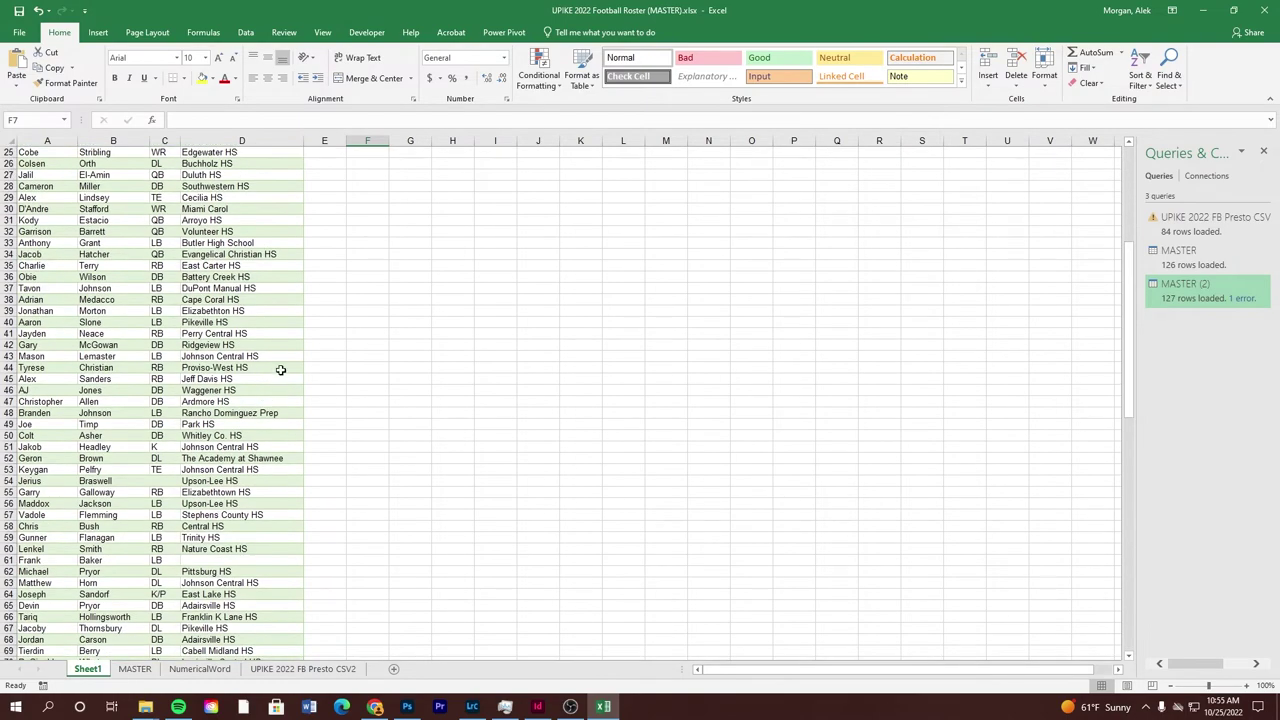
pyautogui.scroll(-8, 281, 370)
pyautogui.scroll(16, 284, 356)
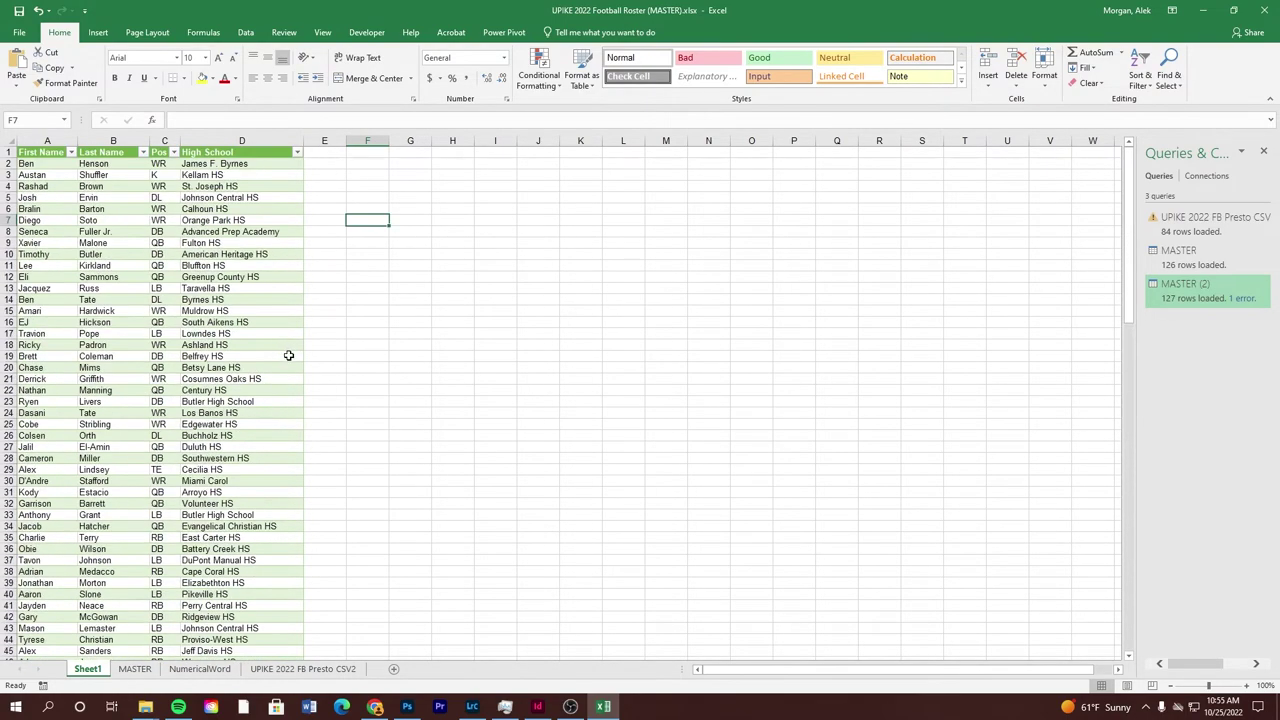
# Rename Sheet1 to 'CSV Name Tags'
pyautogui.click(97, 669)
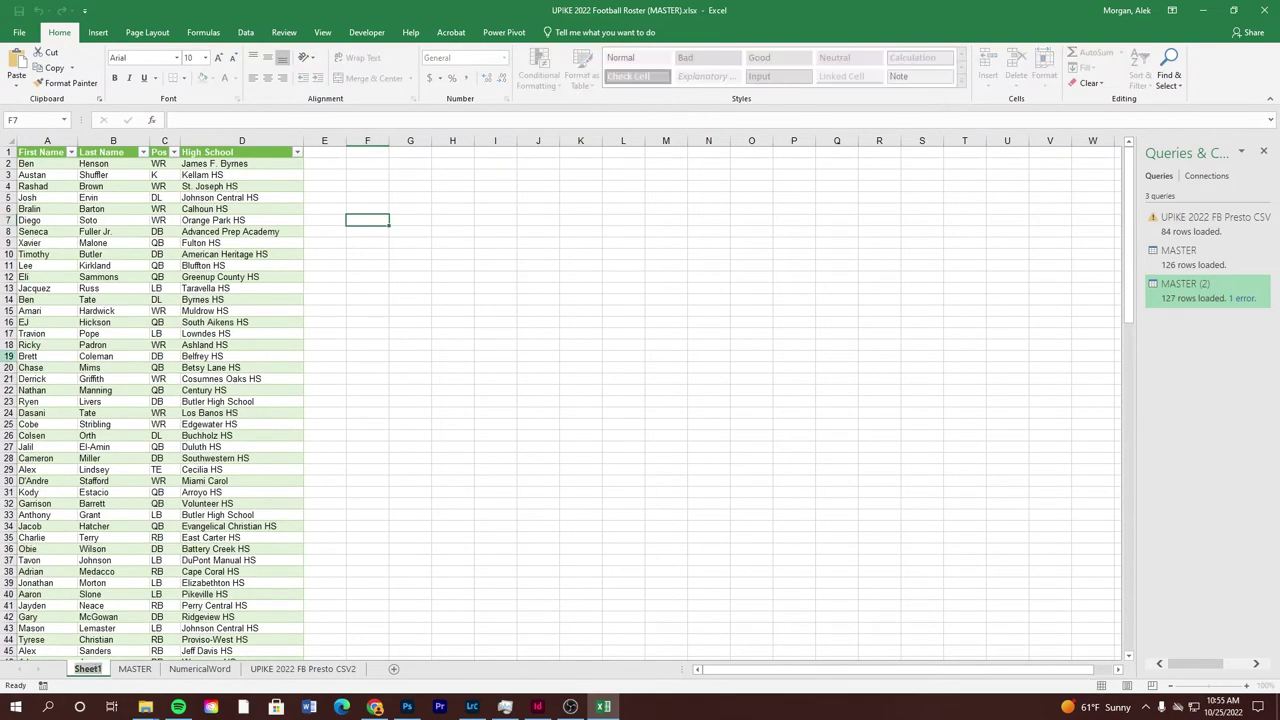
pyautogui.write('CSV')
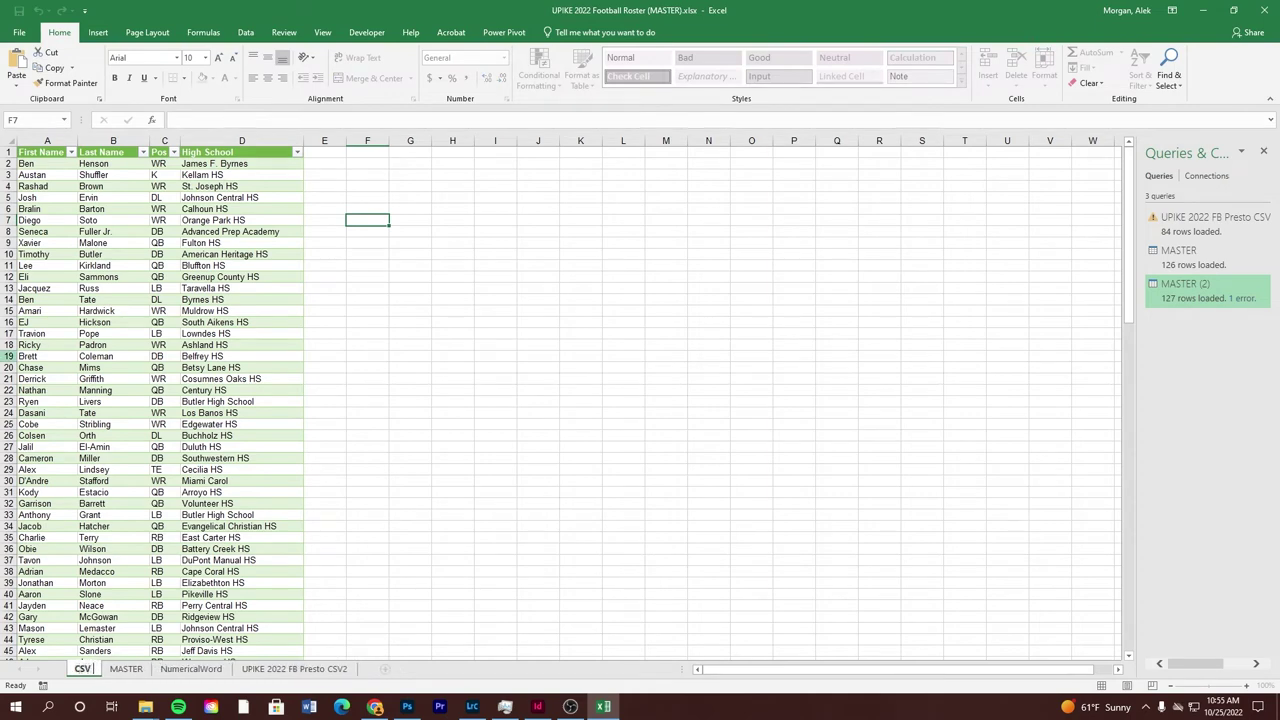
pyautogui.write(' Name Tags')
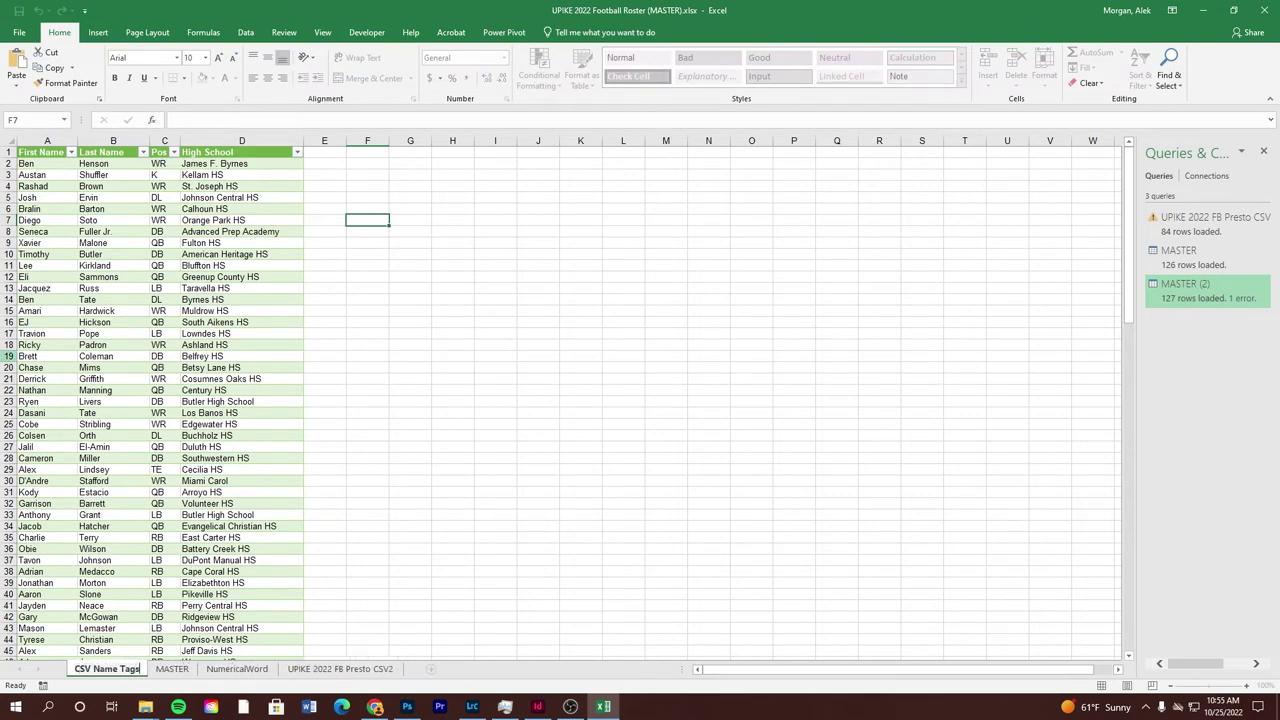
pyautogui.click(366, 355)
pyautogui.click(297, 321)
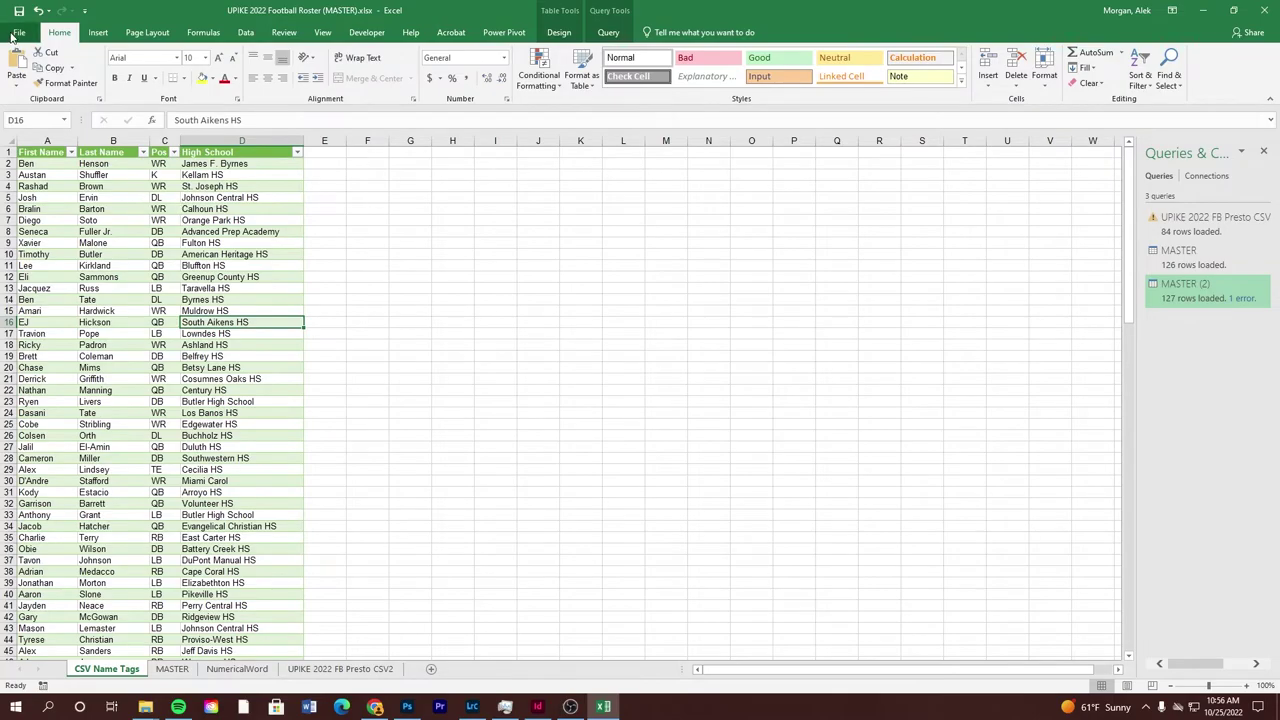
# Save the current sheet as CSV (Comma delimited) named 'Locker Room Dataa Merge'
pyautogui.click(19, 32)
pyautogui.click(40, 166)
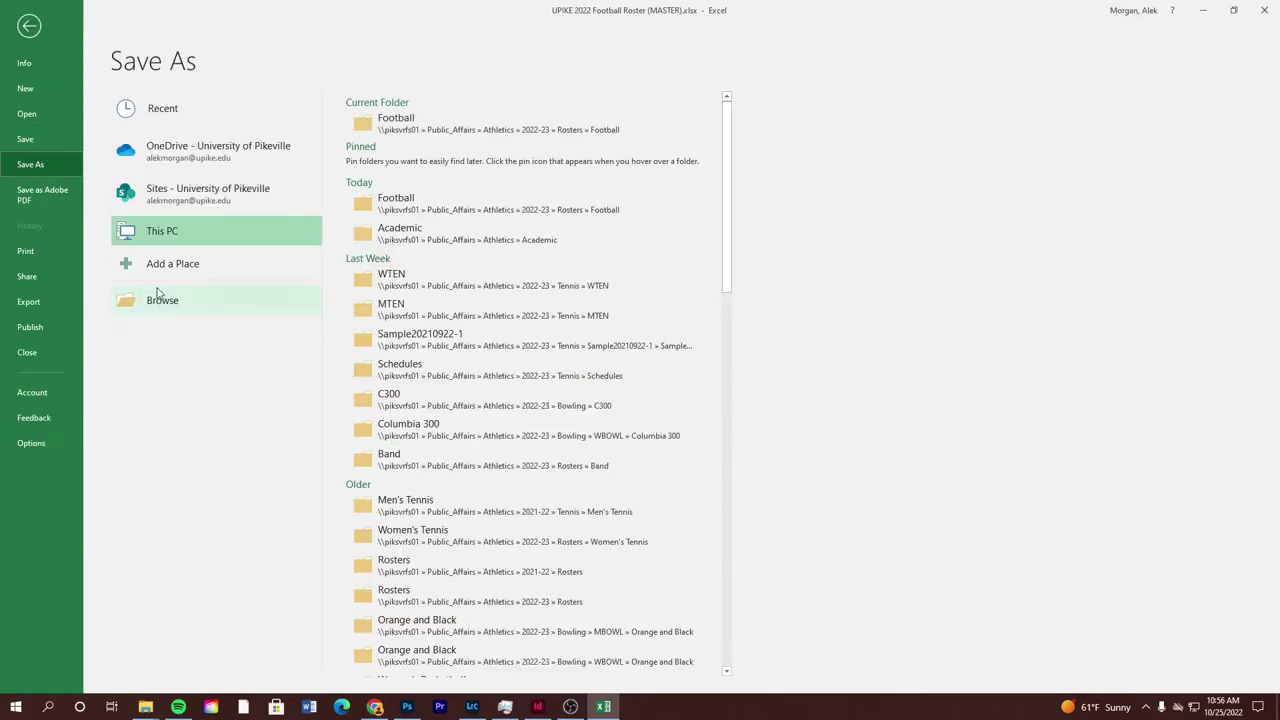
pyautogui.click(150, 296)
pyautogui.click(243, 285)
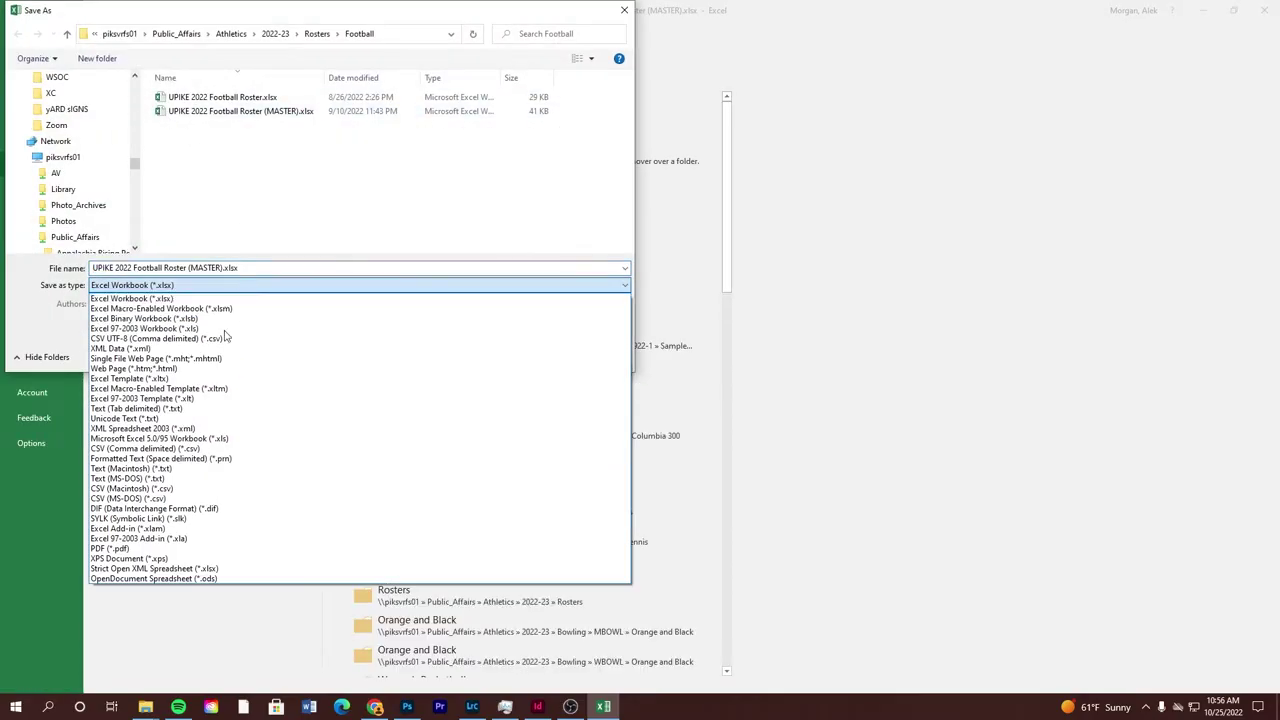
pyautogui.click(188, 452)
pyautogui.click(255, 268)
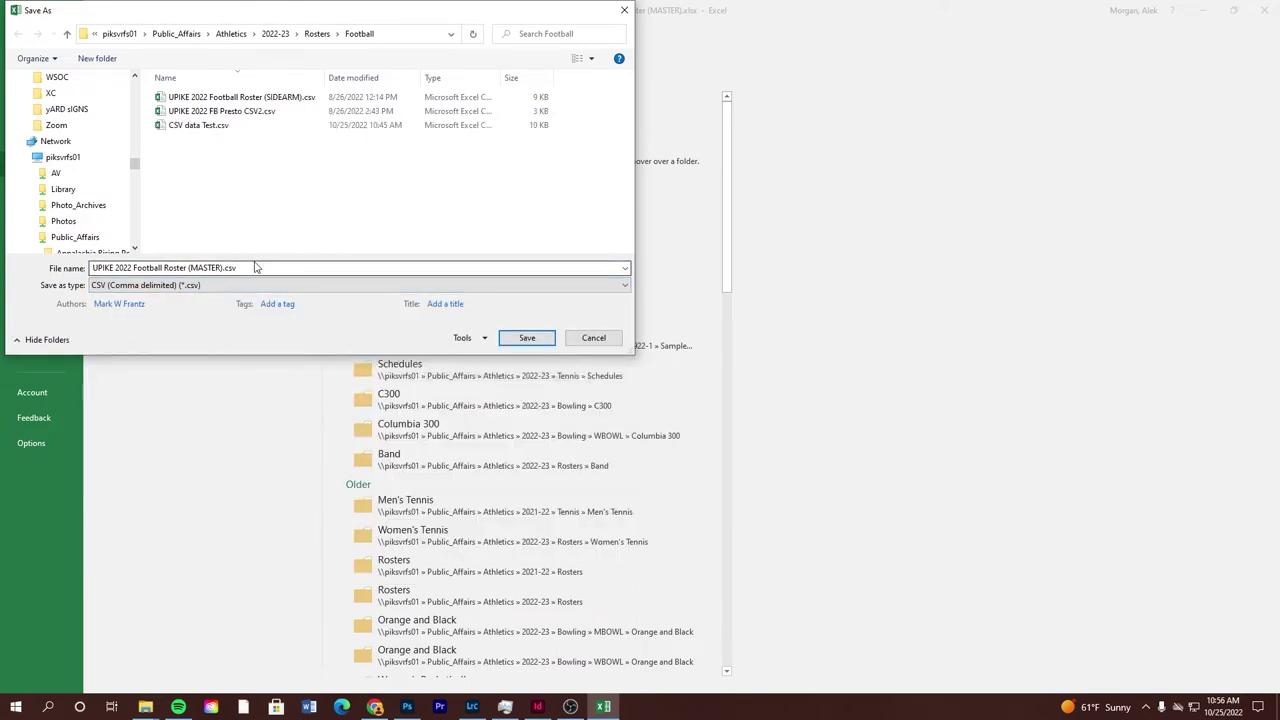
pyautogui.write('L')
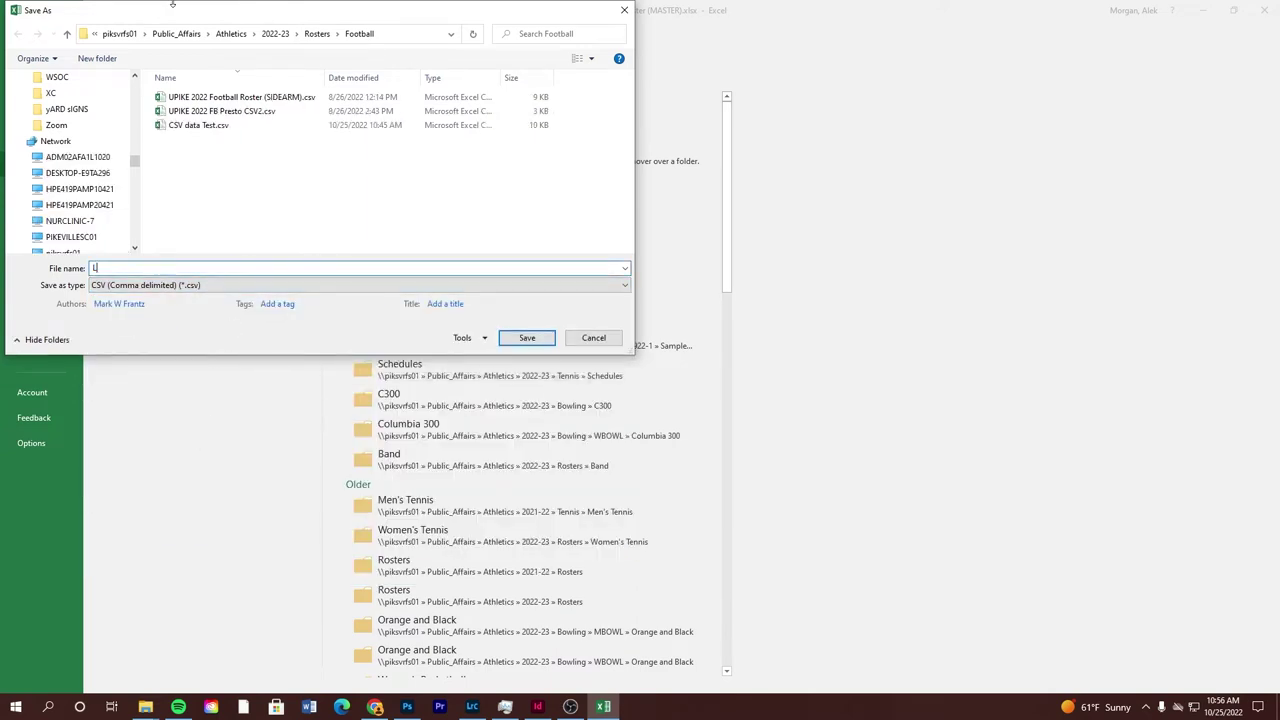
pyautogui.write('ock')
pyautogui.press('BackSpace')
pyautogui.write('cker')
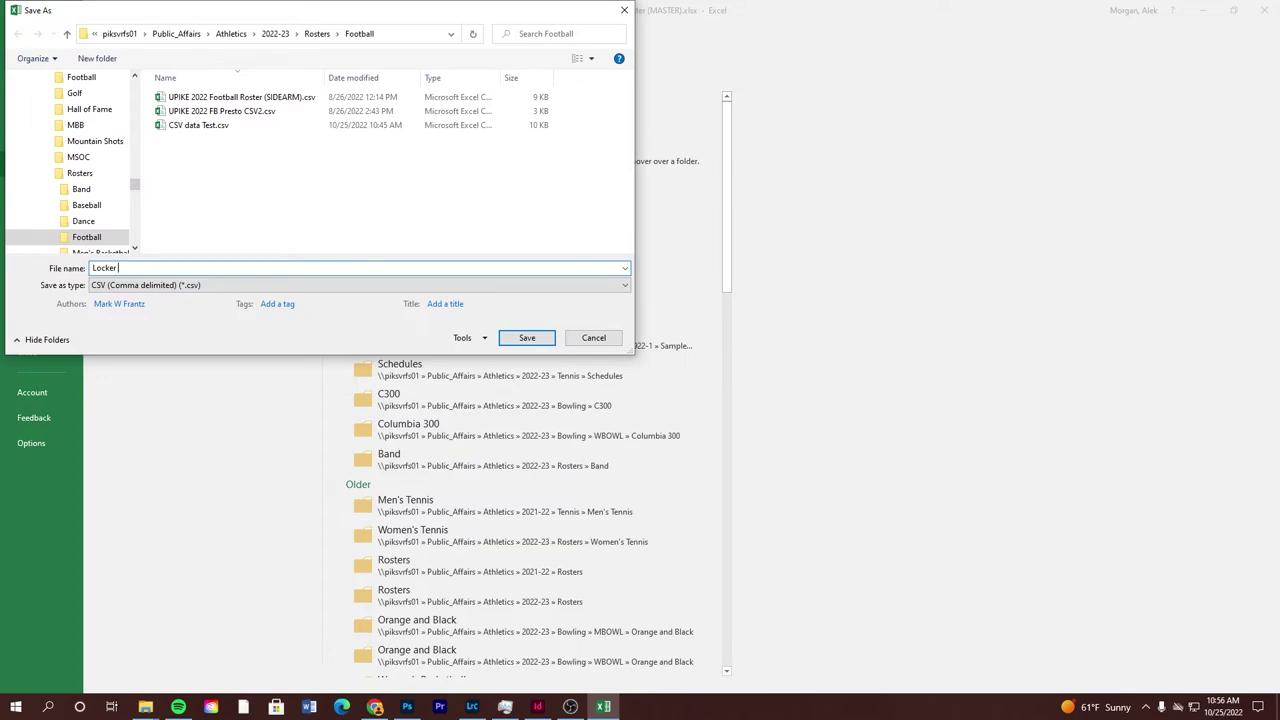
pyautogui.write(' Room Dataa Merge')
pyautogui.press('Return')
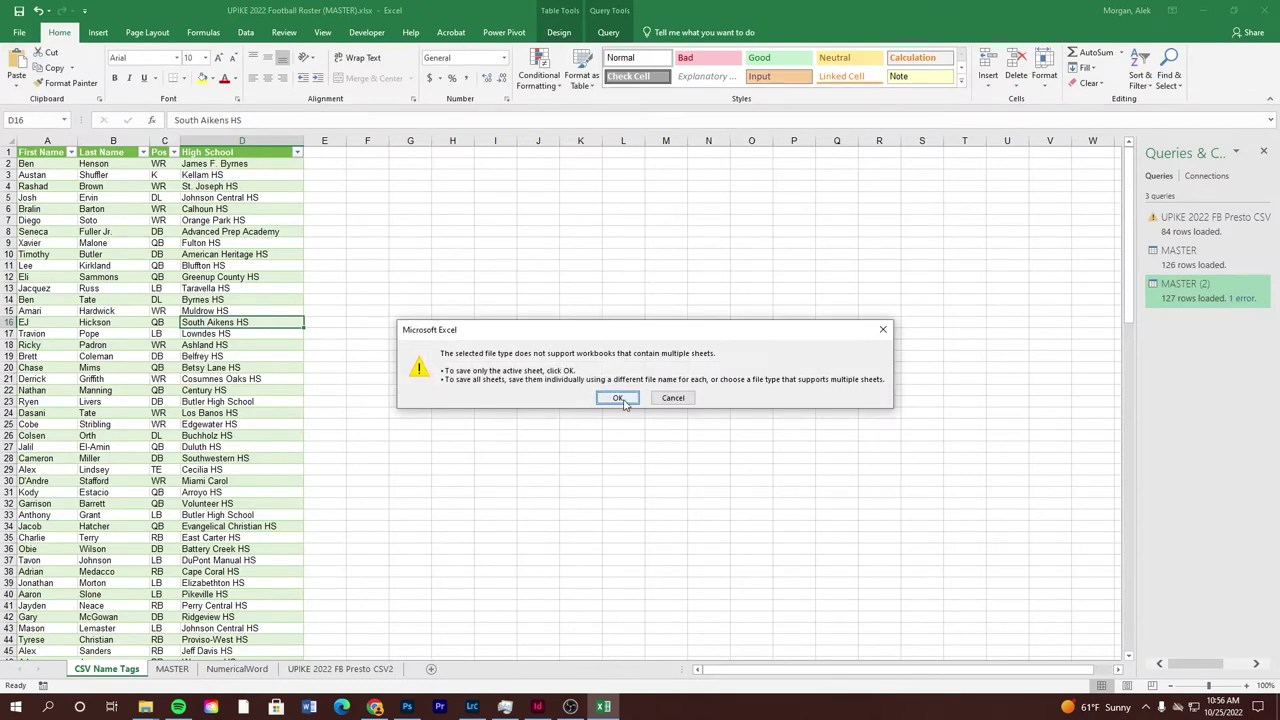
pyautogui.click(618, 398)
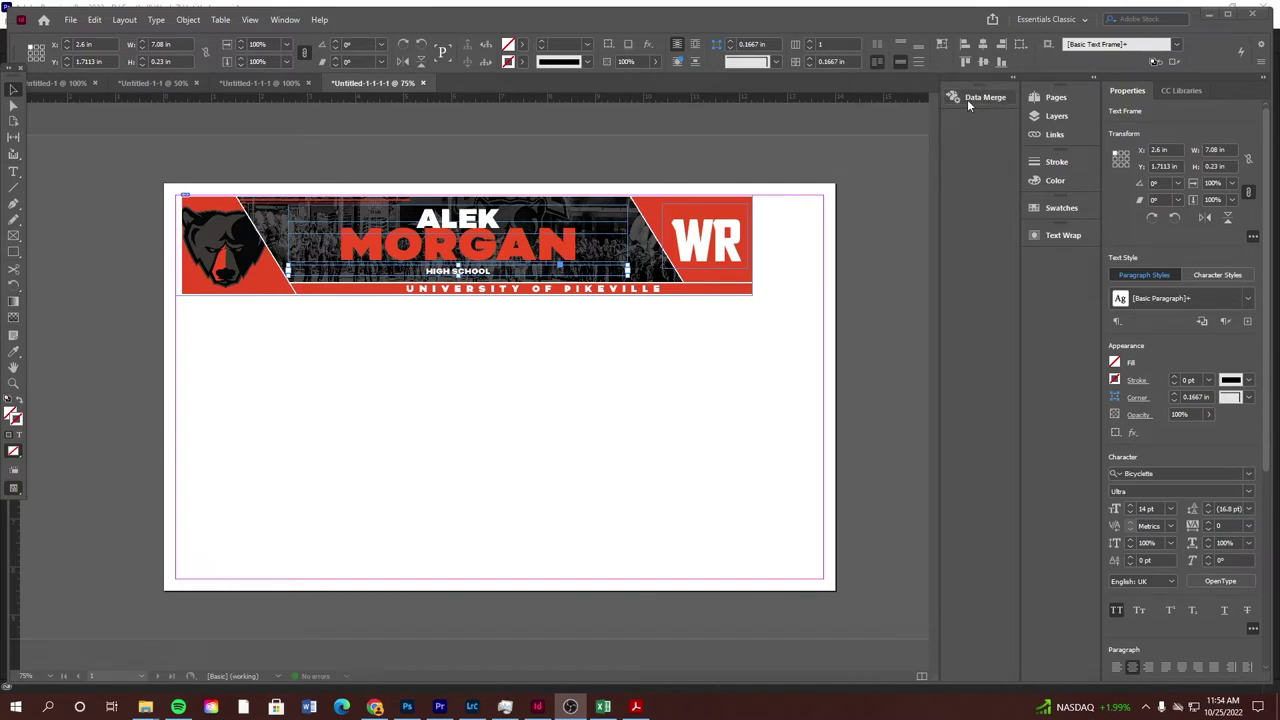
# Open the Data Merge panel and load Locker Room Dataa Merge.csv as its data source
pyautogui.click(284, 19)
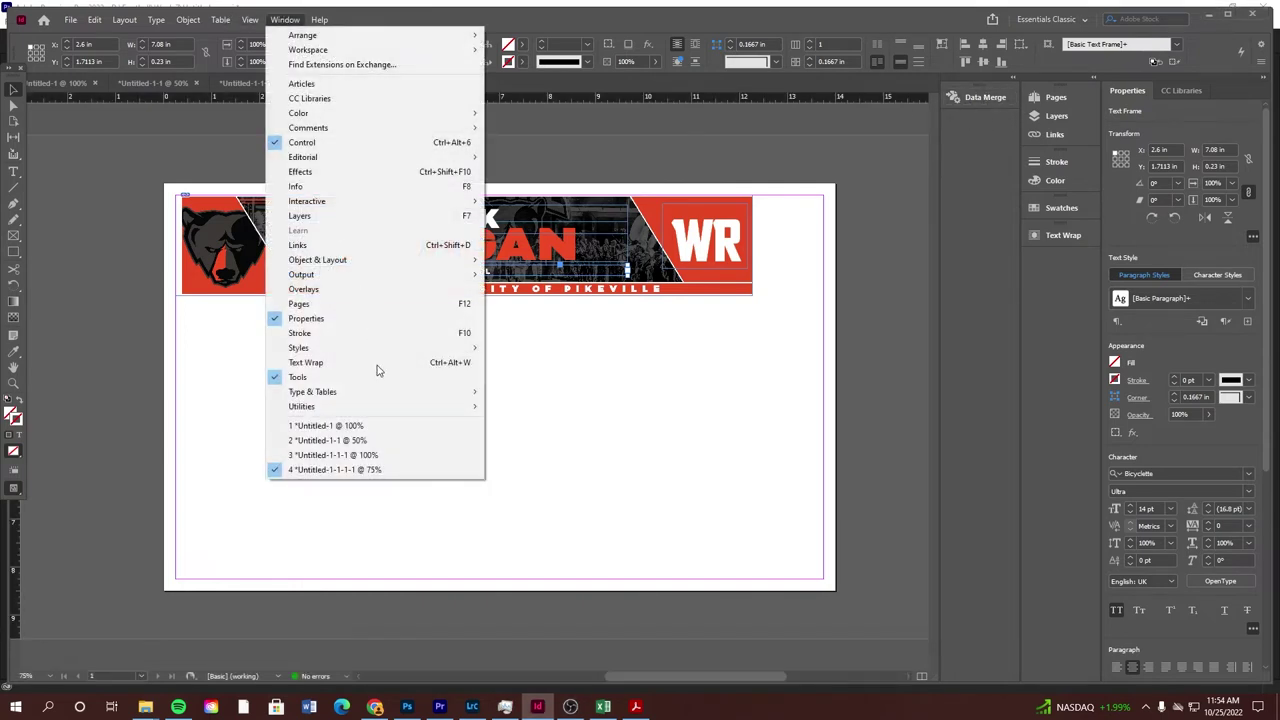
pyautogui.moveTo(380, 406)
pyautogui.click(518, 422)
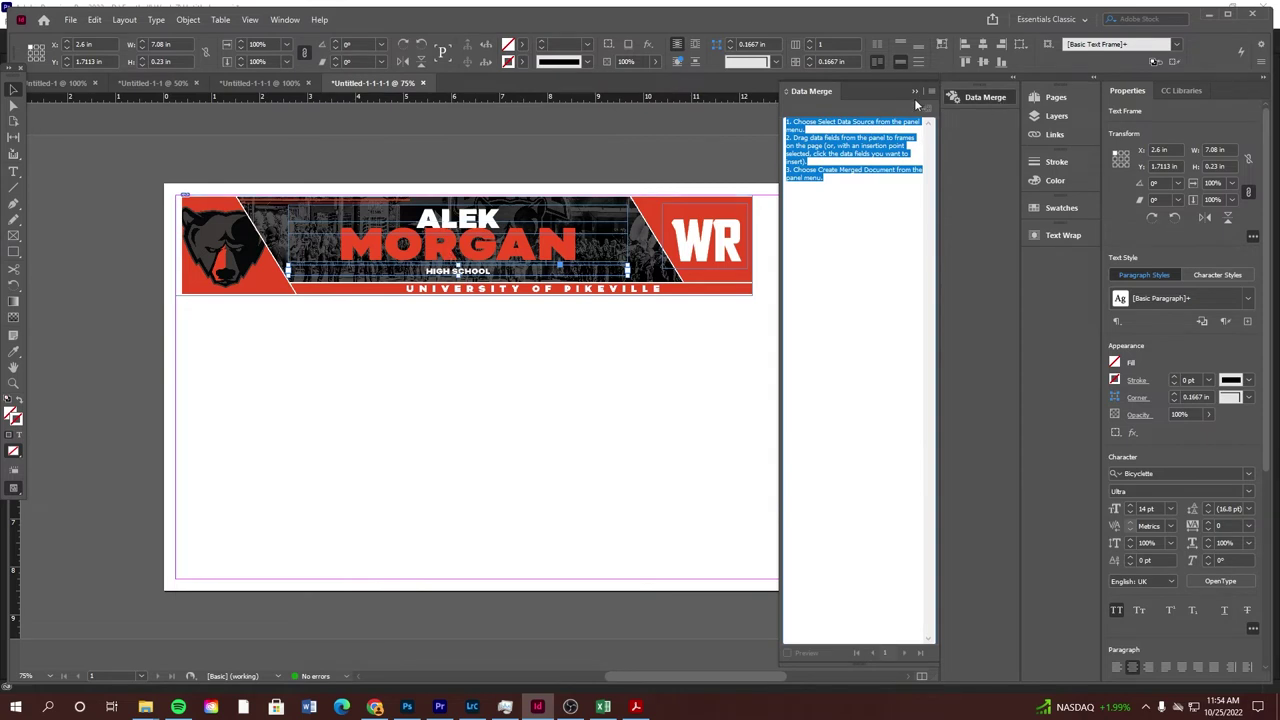
pyautogui.click(931, 92)
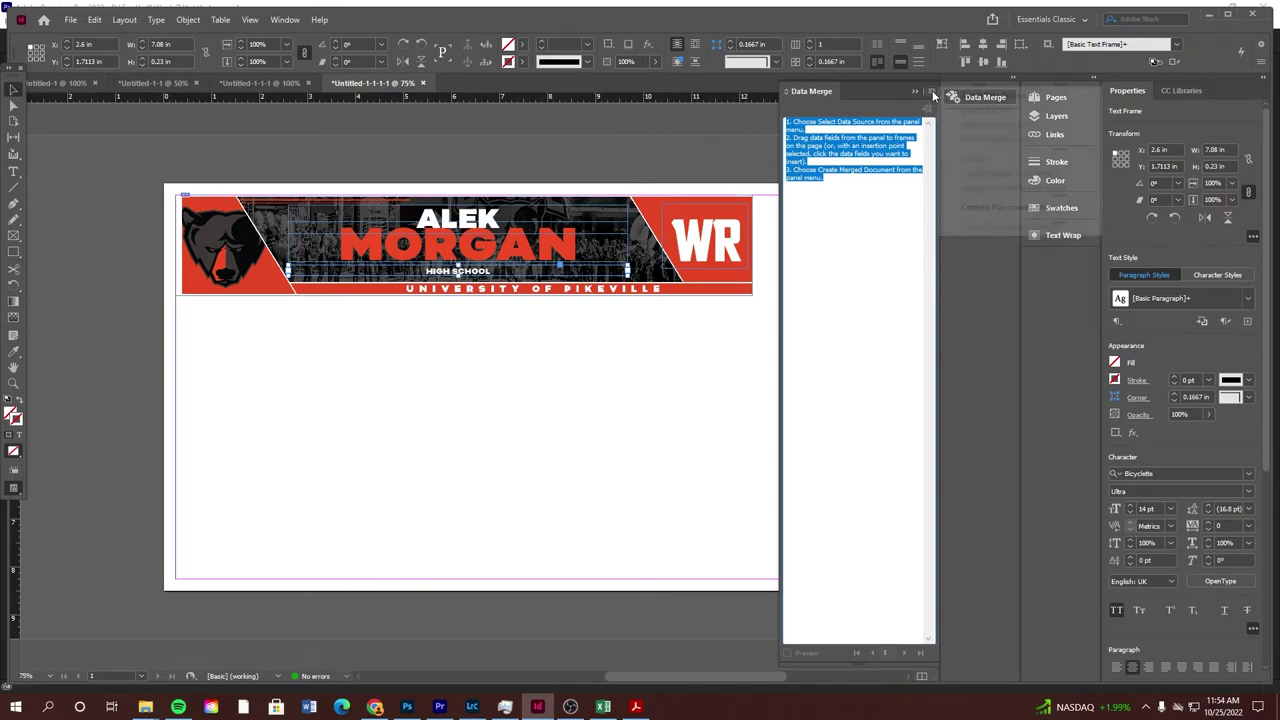
pyautogui.click(990, 95)
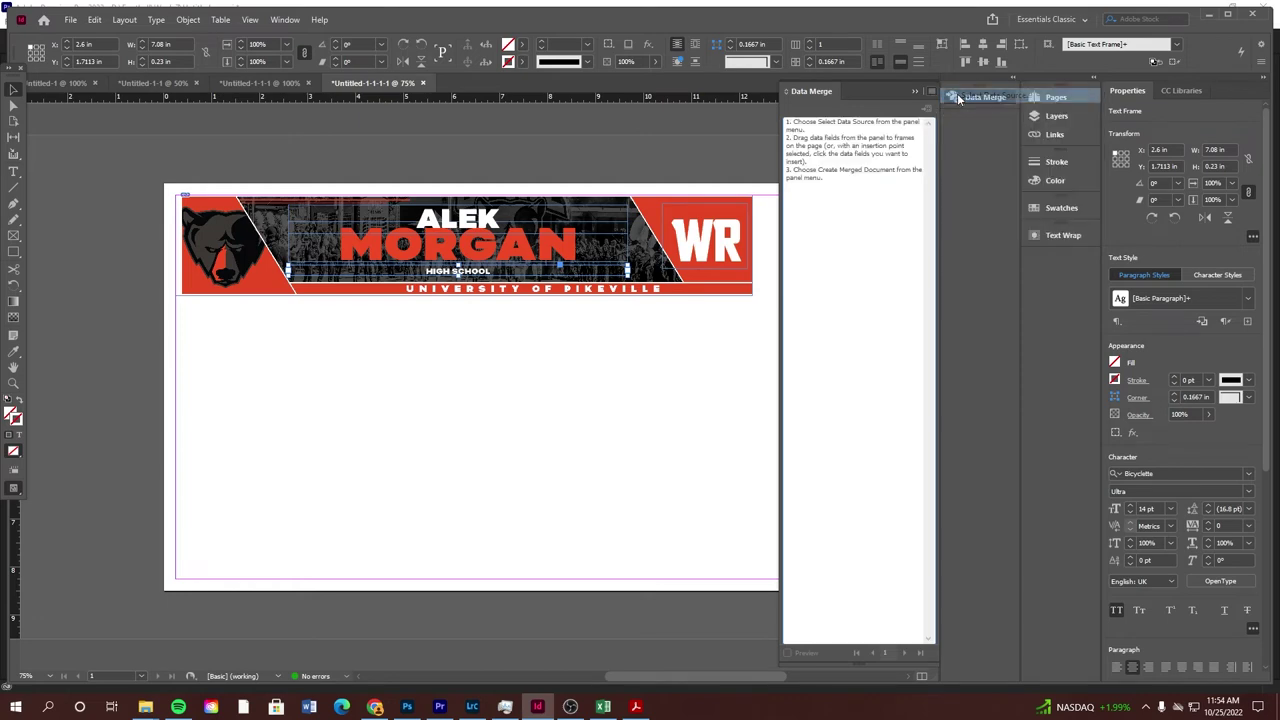
pyautogui.doubleClick(223, 126)
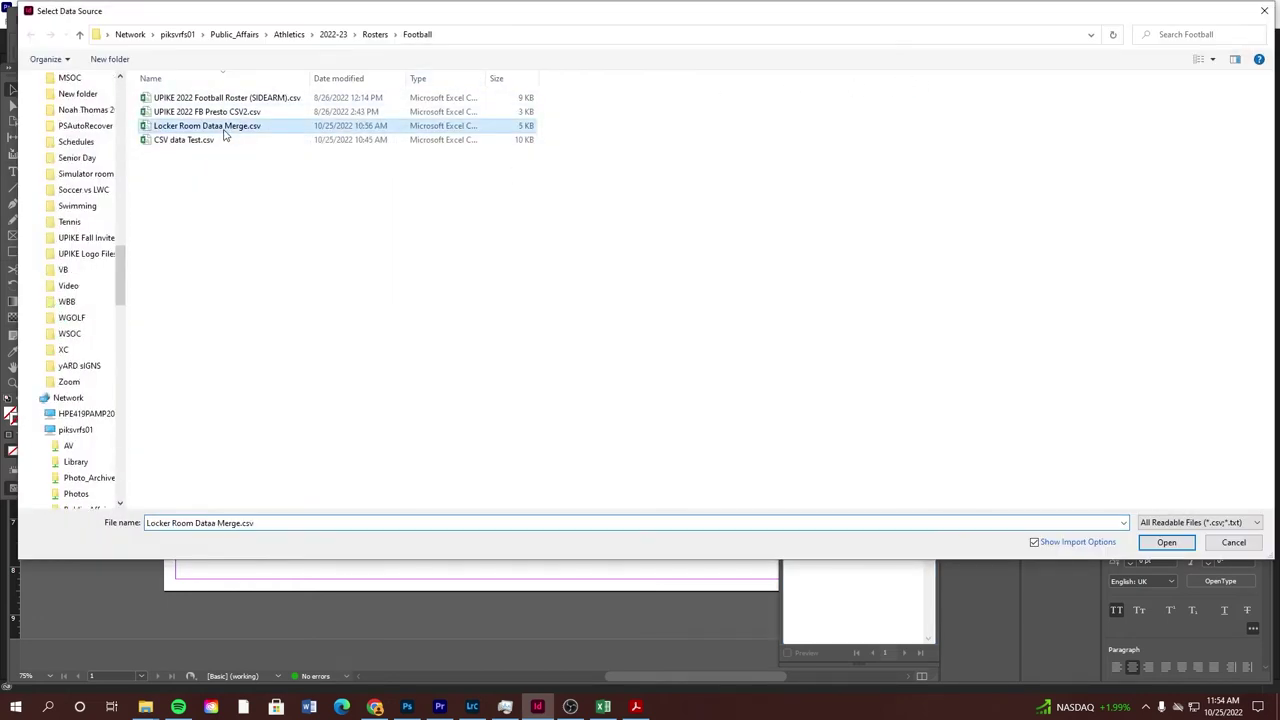
pyautogui.click(720, 324)
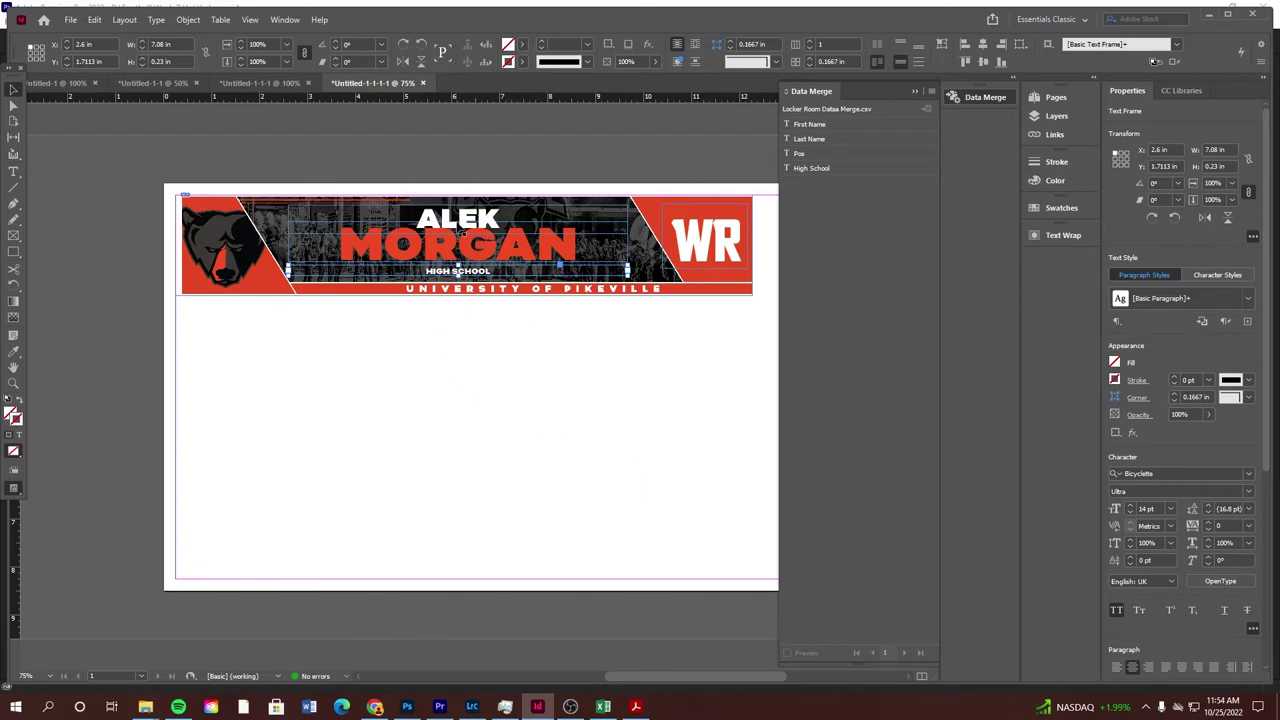
pyautogui.doubleClick(470, 226)
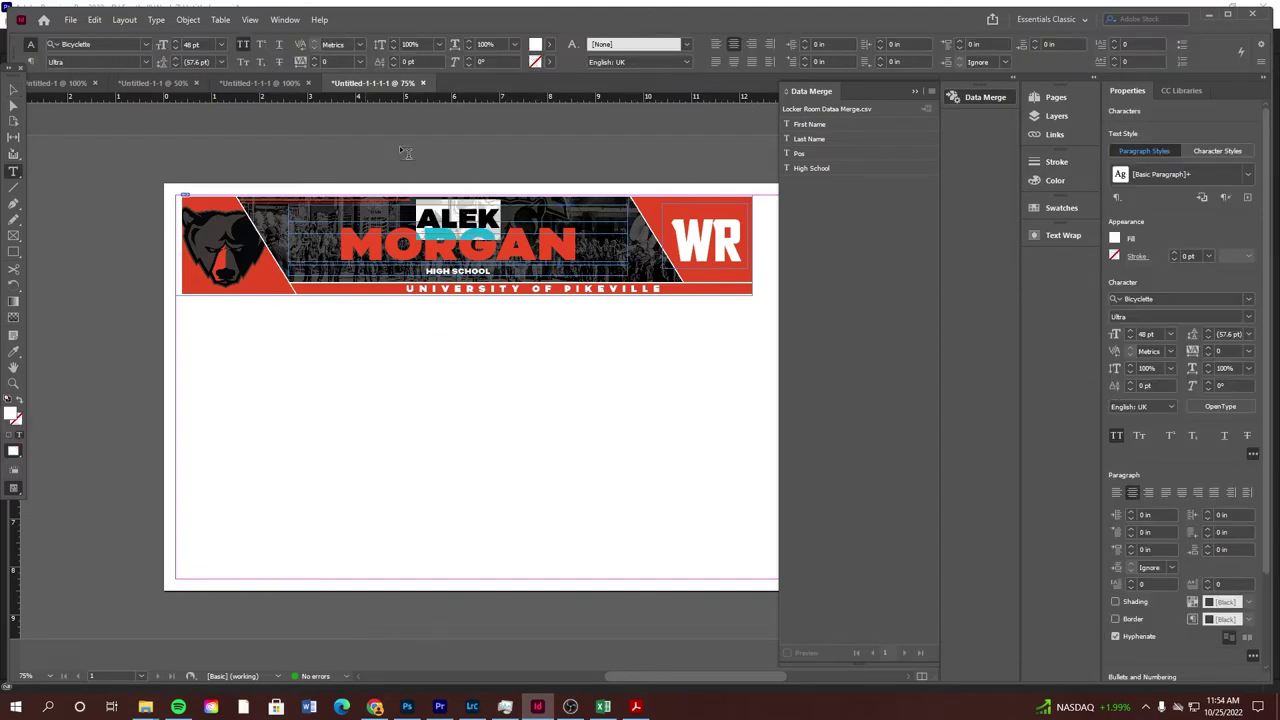
pyautogui.click(812, 124)
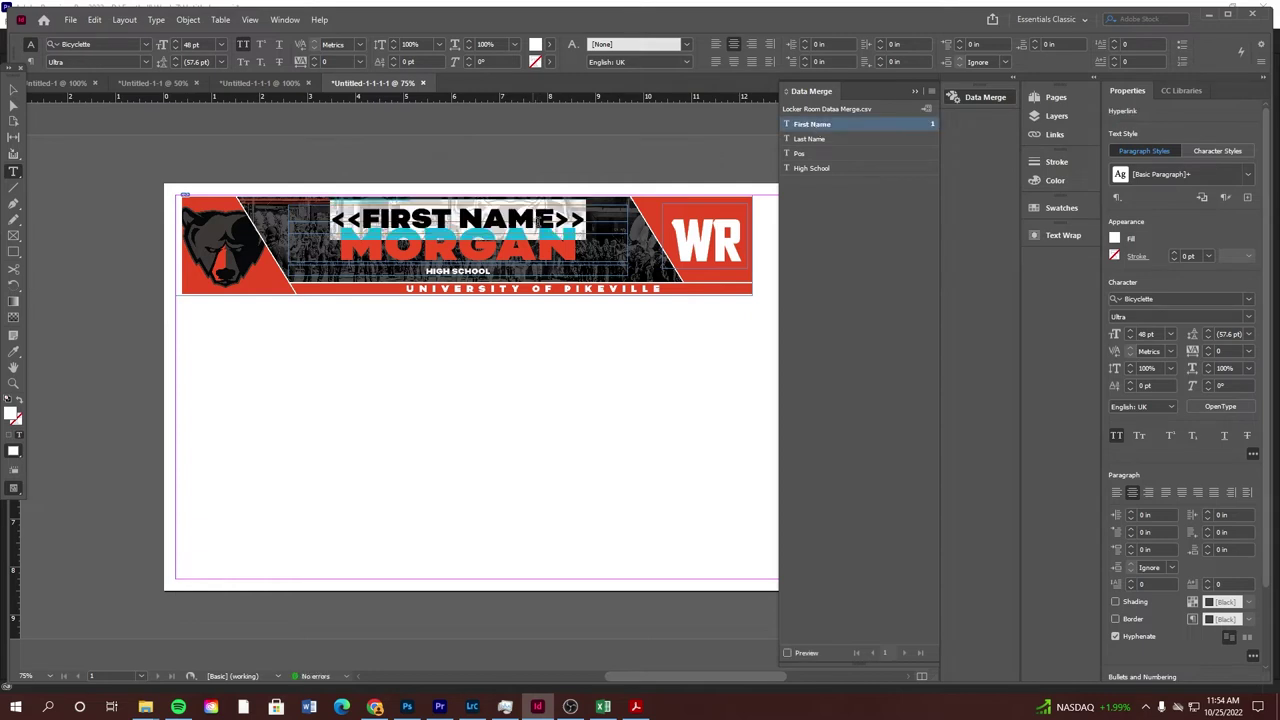
pyautogui.hotkey('ctrl', 'z')
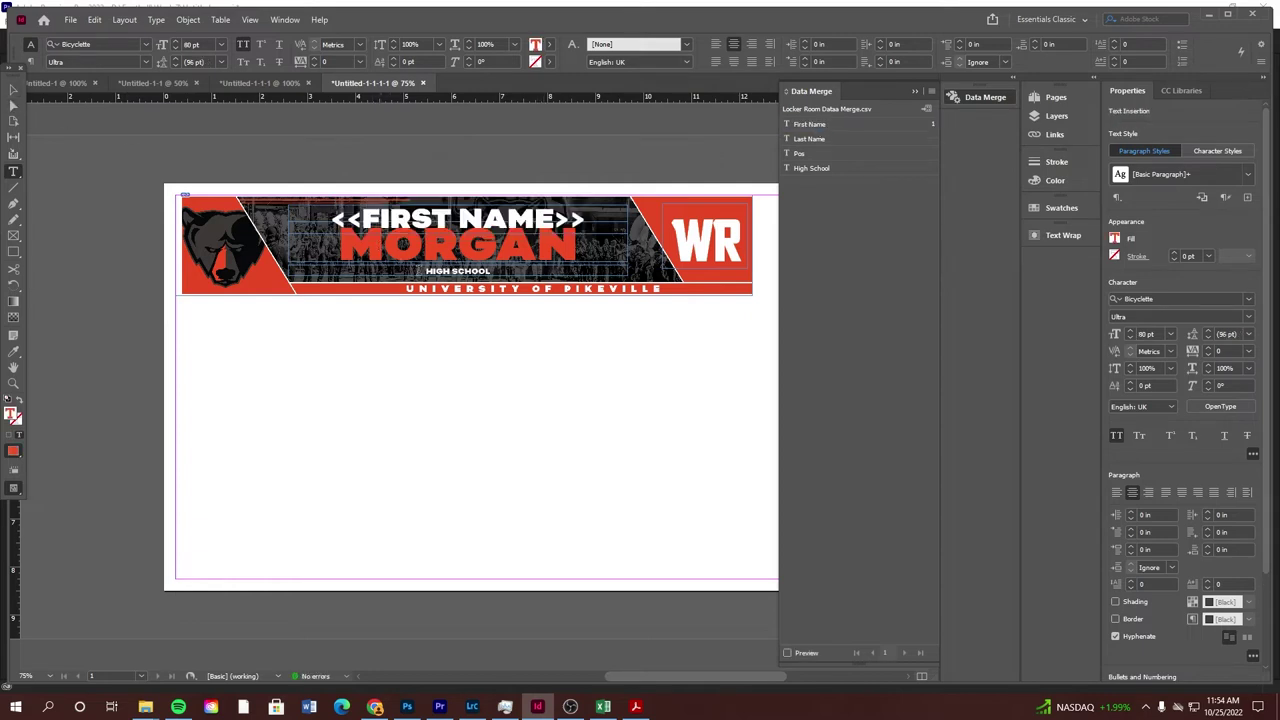
pyautogui.hotkey('ctrl', 'z')
pyautogui.click(14, 89)
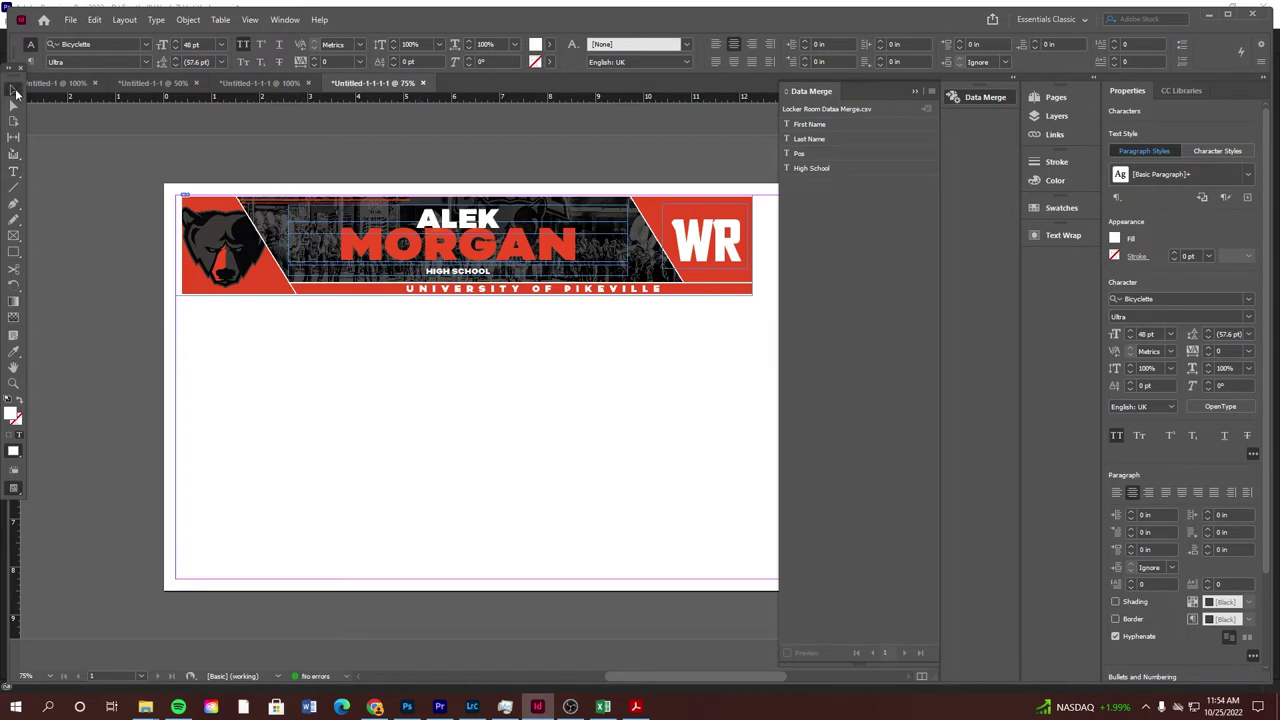
pyautogui.click(805, 124)
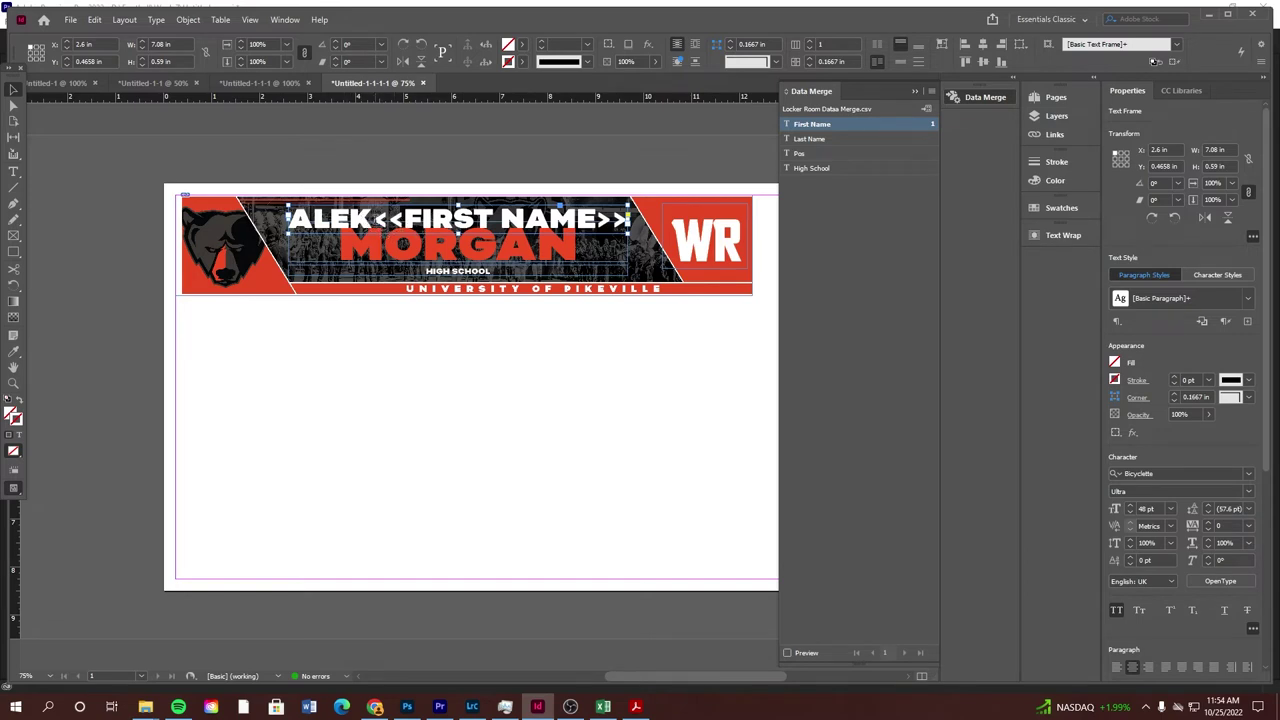
pyautogui.doubleClick(378, 224)
pyautogui.moveTo(290, 220); pyautogui.dragTo(372, 226)
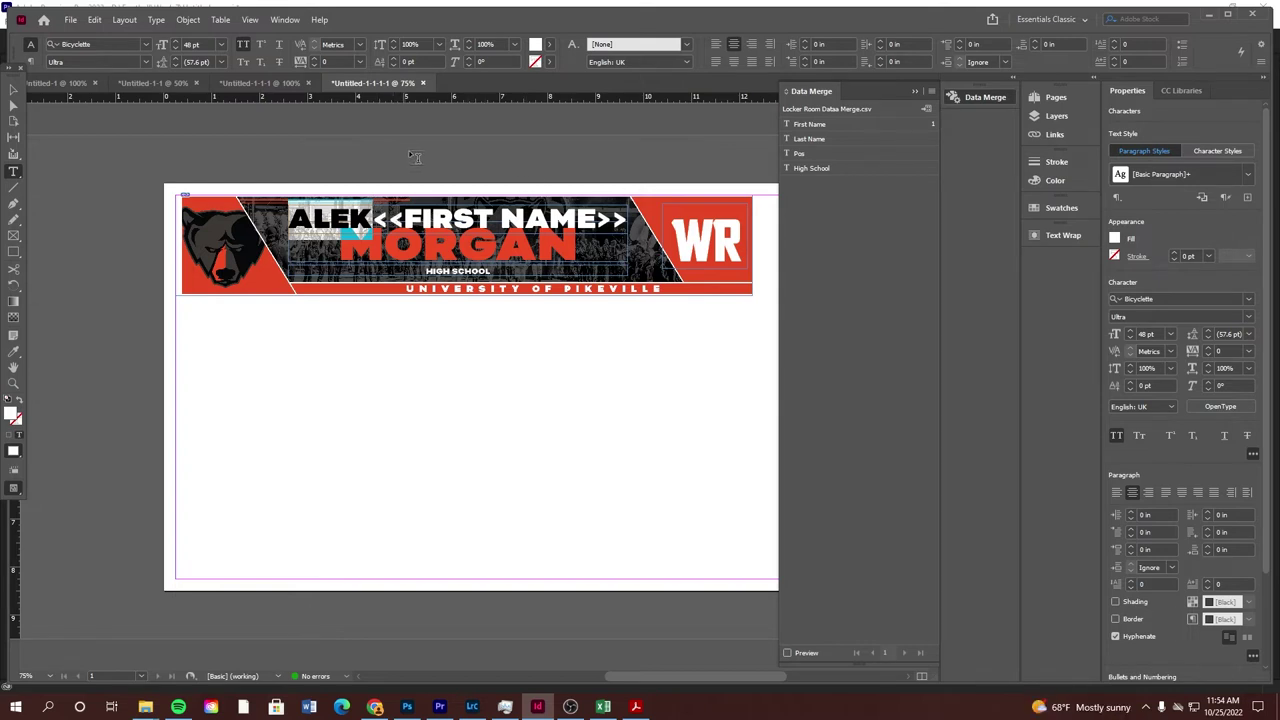
pyautogui.press('BackSpace')
pyautogui.doubleClick(491, 245)
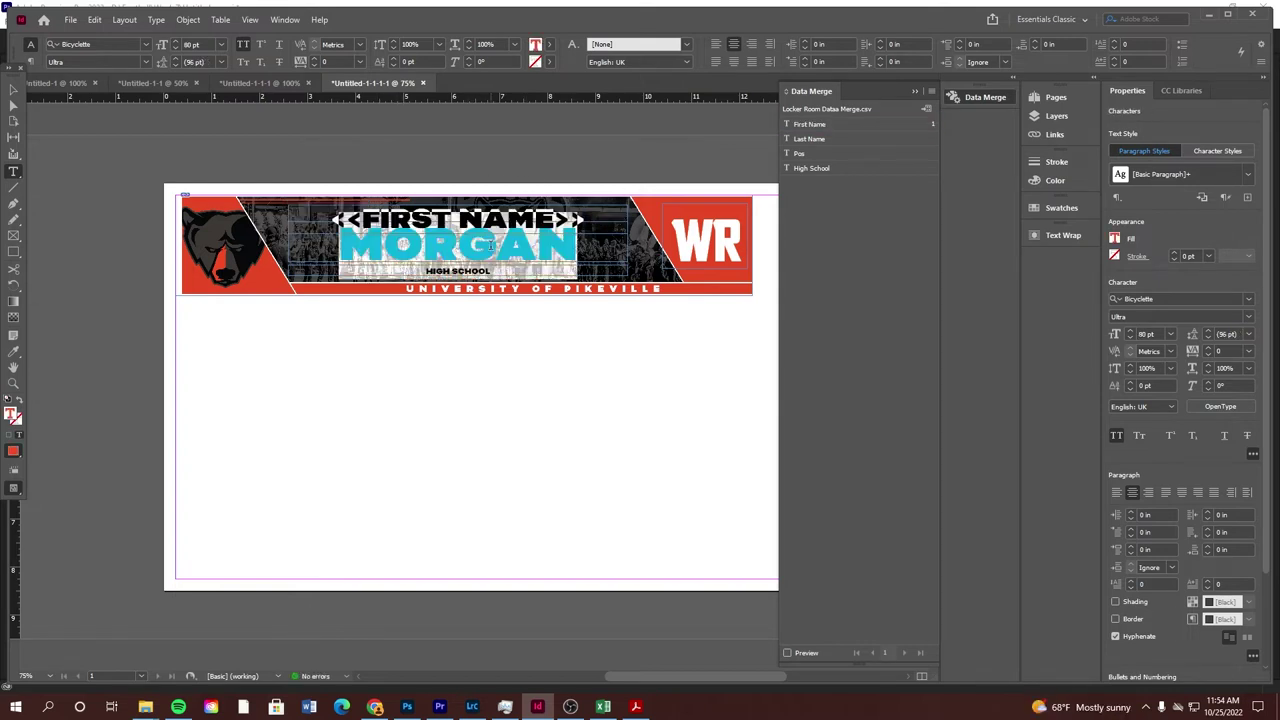
pyautogui.click(801, 139)
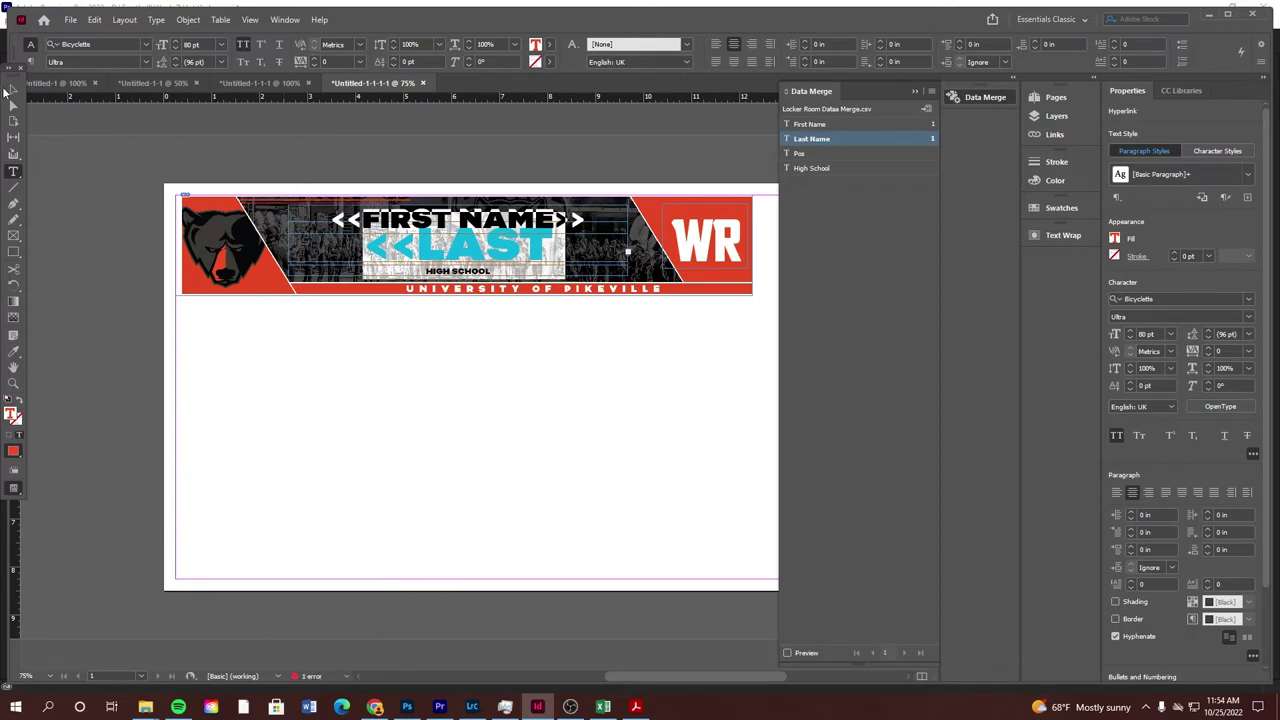
pyautogui.click(14, 89)
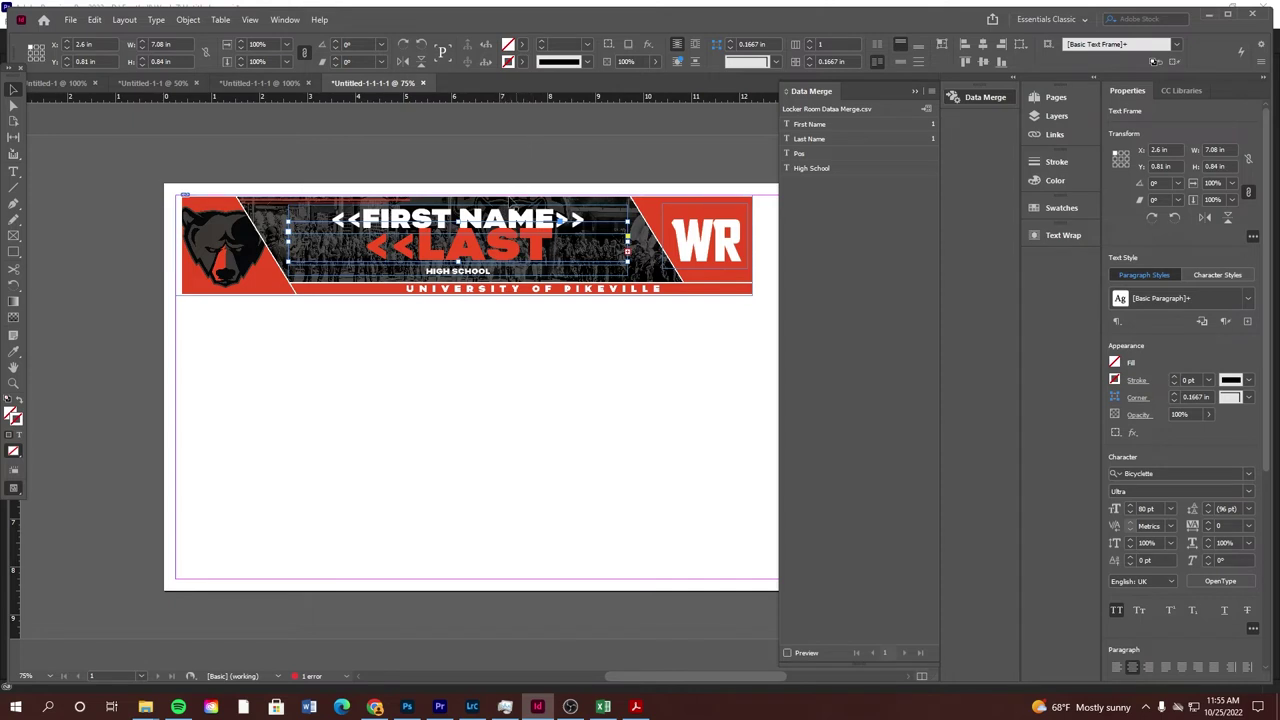
# Replace HIGH SCHOOL and WR with the <<High School>> and <<Pos>> merge fields
pyautogui.doubleClick(478, 276)
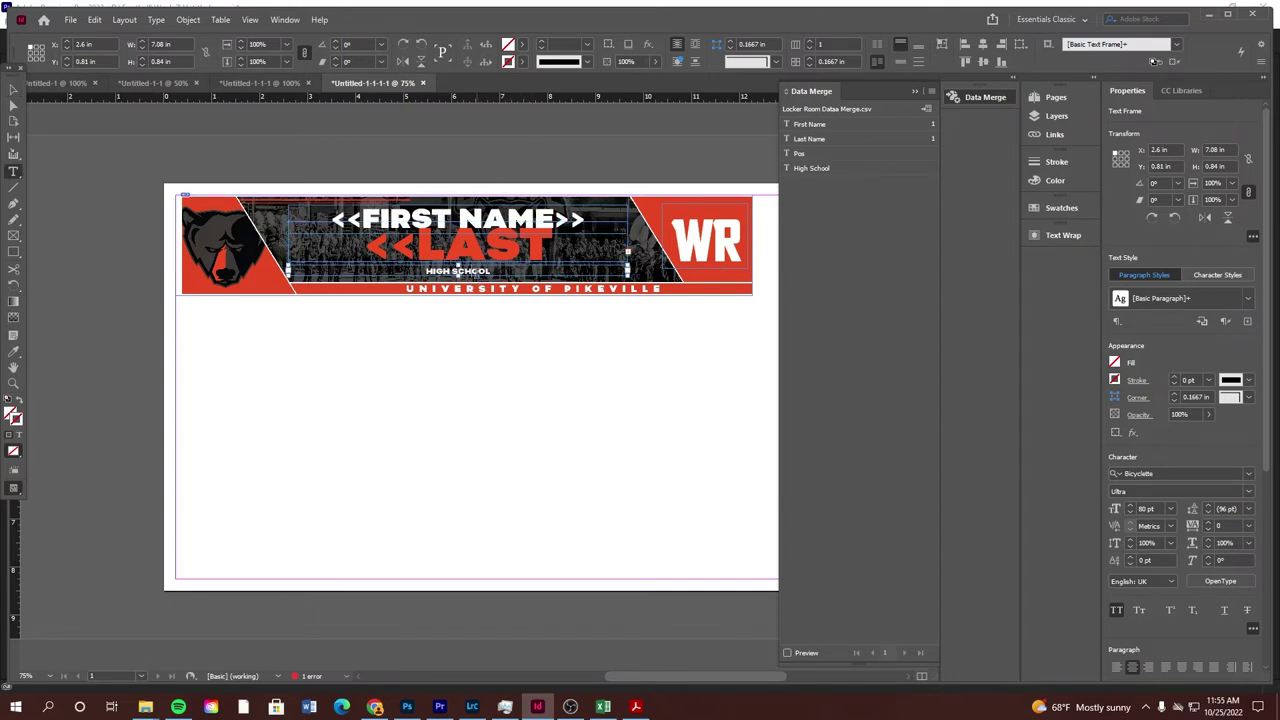
pyautogui.click(812, 167)
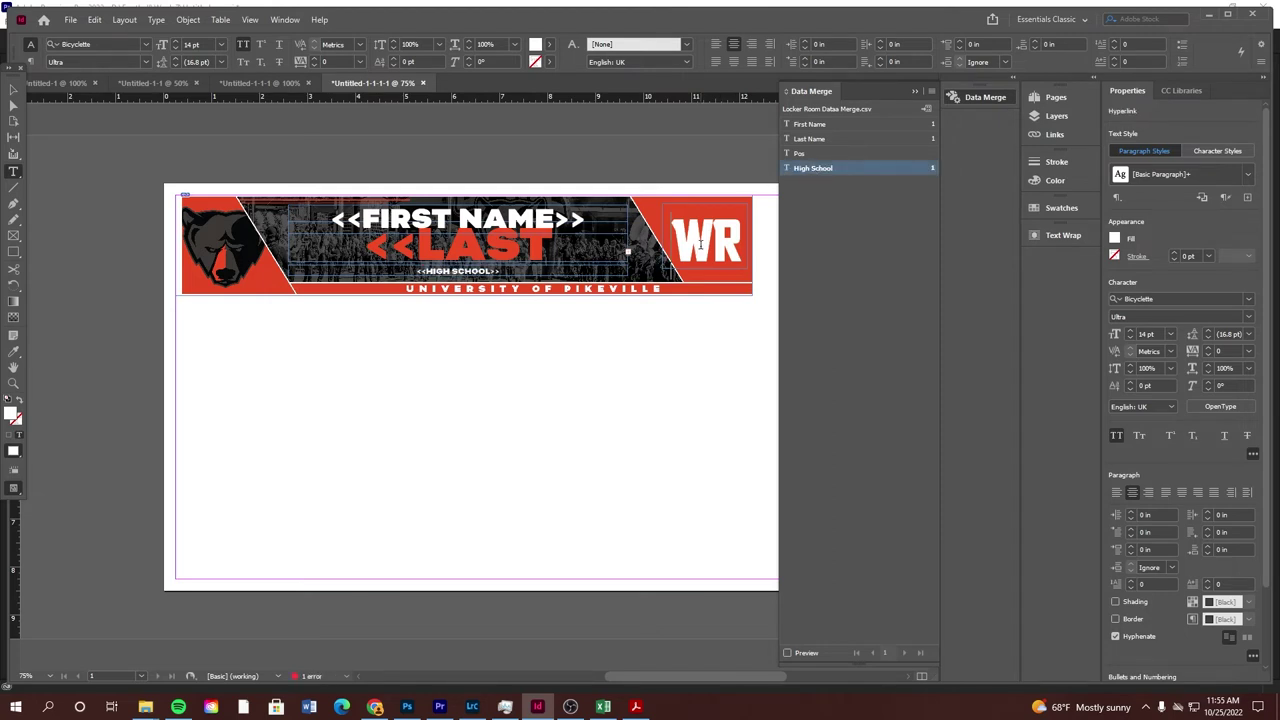
pyautogui.doubleClick(672, 268)
pyautogui.click(804, 152)
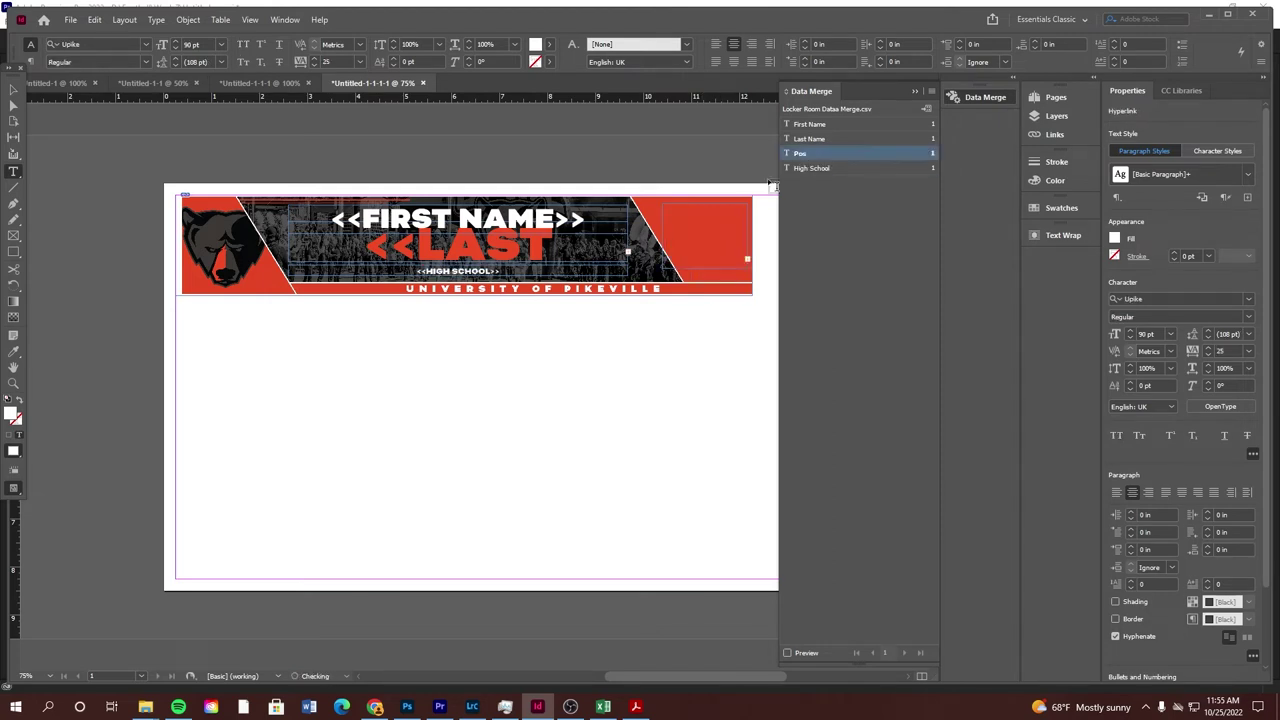
# Set the <<POS>> placeholder text in the red position box to 90 pt
pyautogui.click(10, 89)
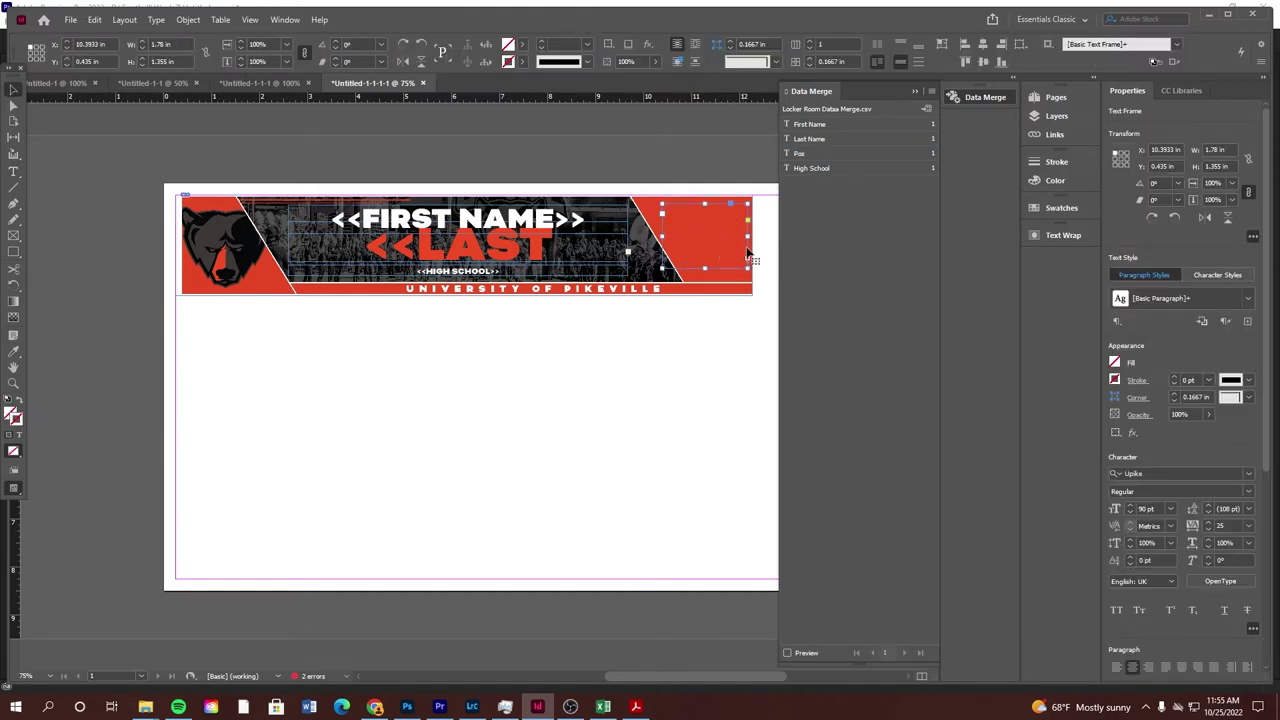
pyautogui.click(1171, 508)
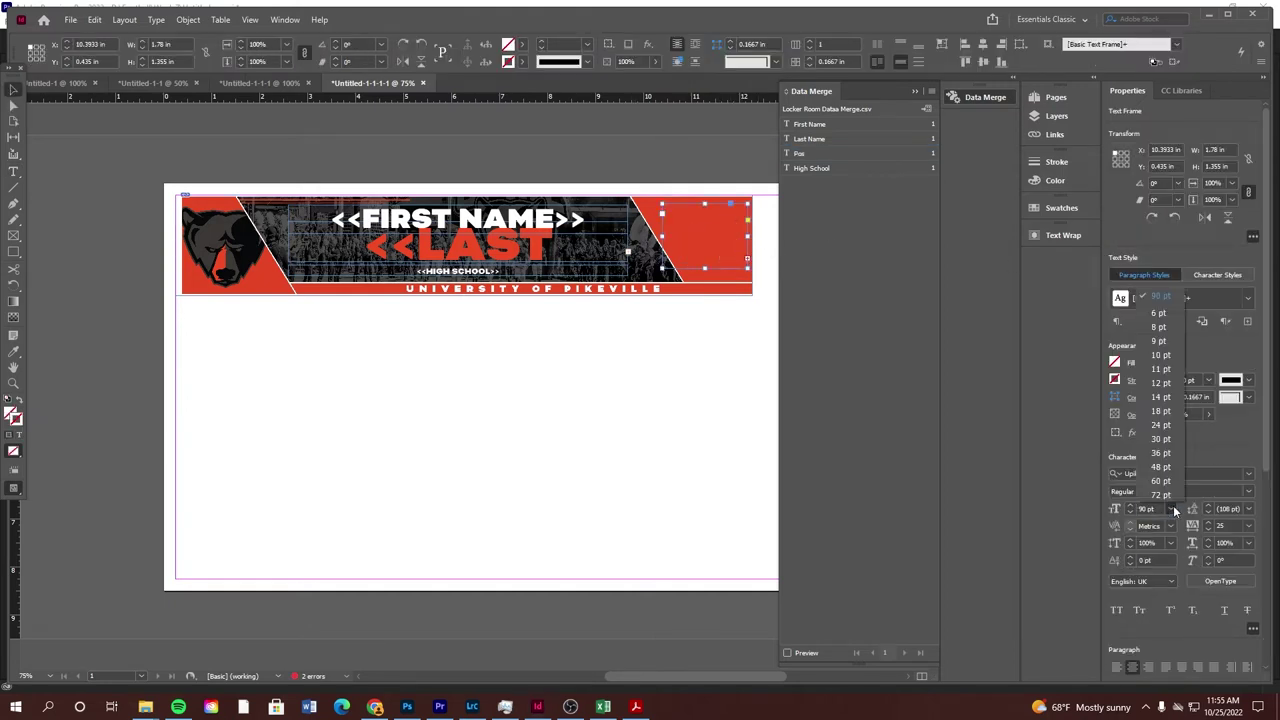
pyautogui.click(1163, 481)
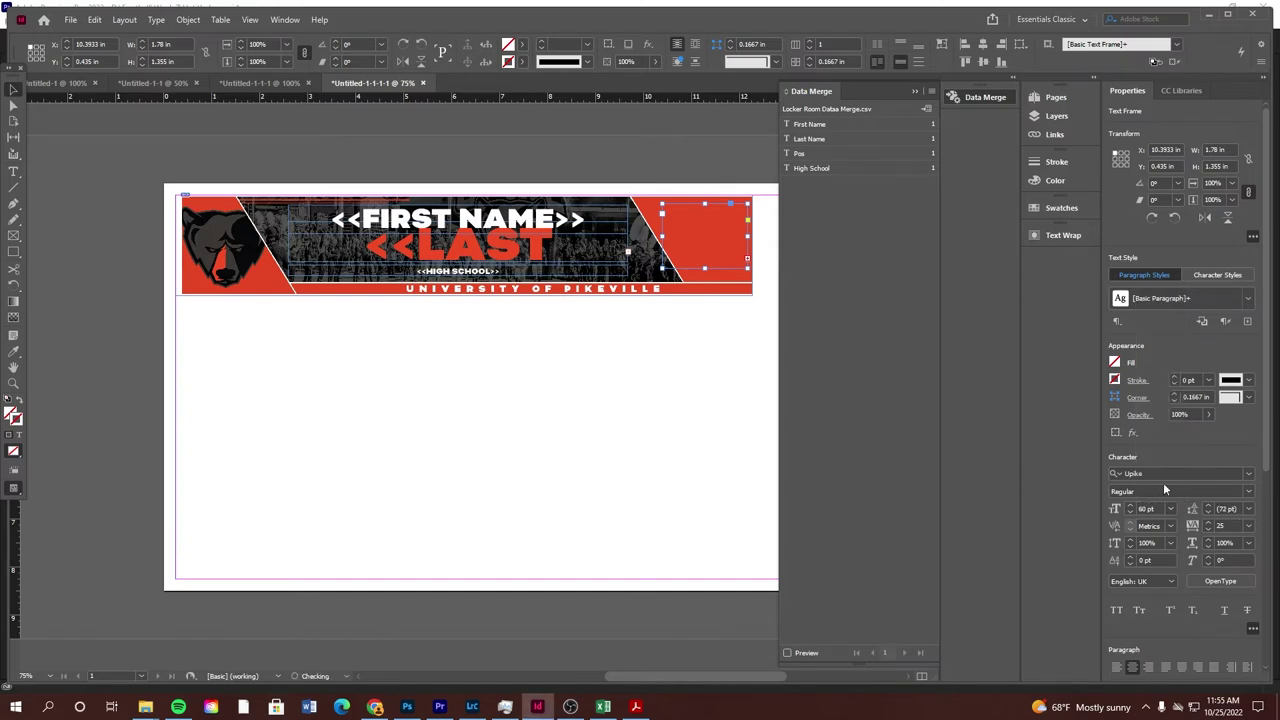
pyautogui.click(1168, 509)
pyautogui.click(1162, 467)
pyautogui.doubleClick(702, 240)
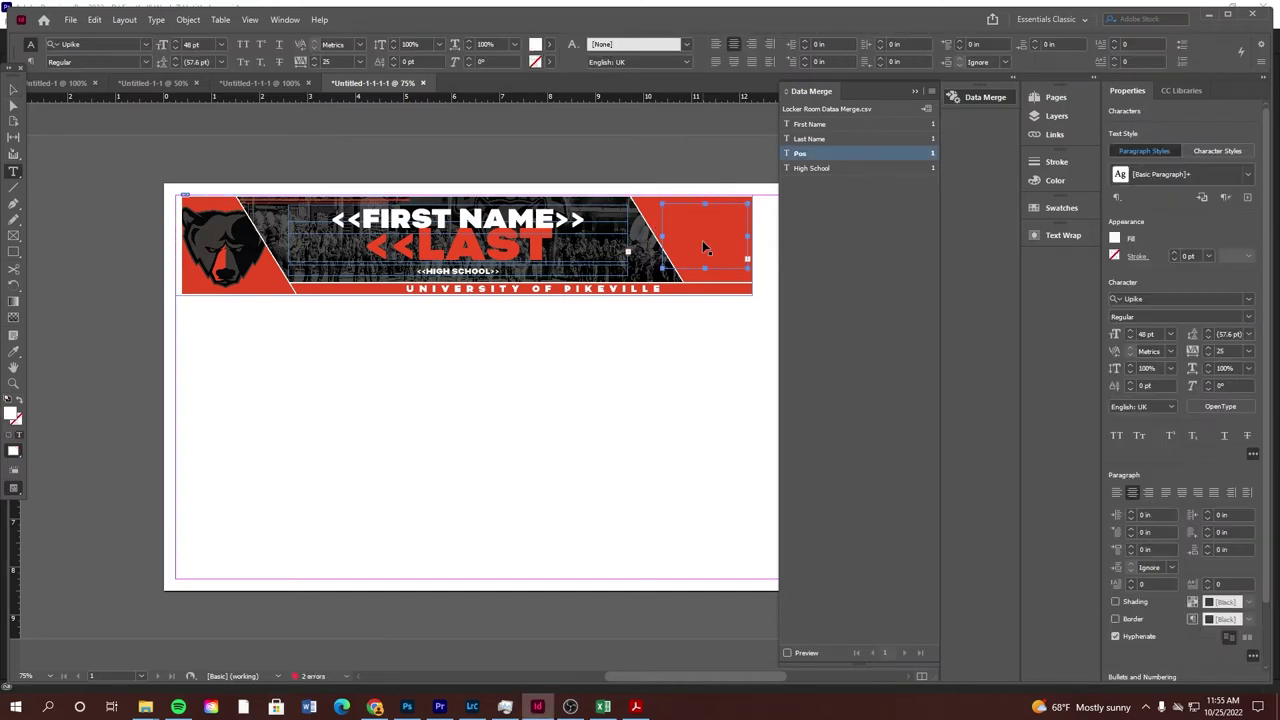
pyautogui.click(1171, 334)
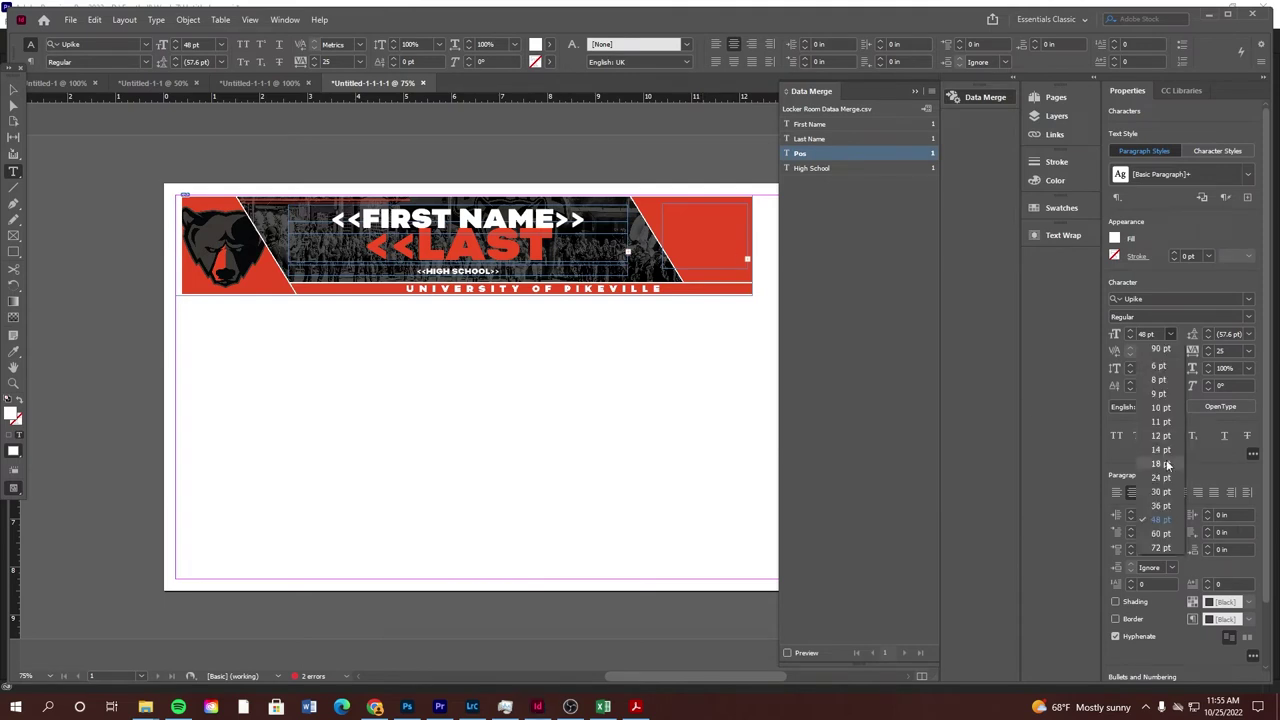
pyautogui.click(1162, 514)
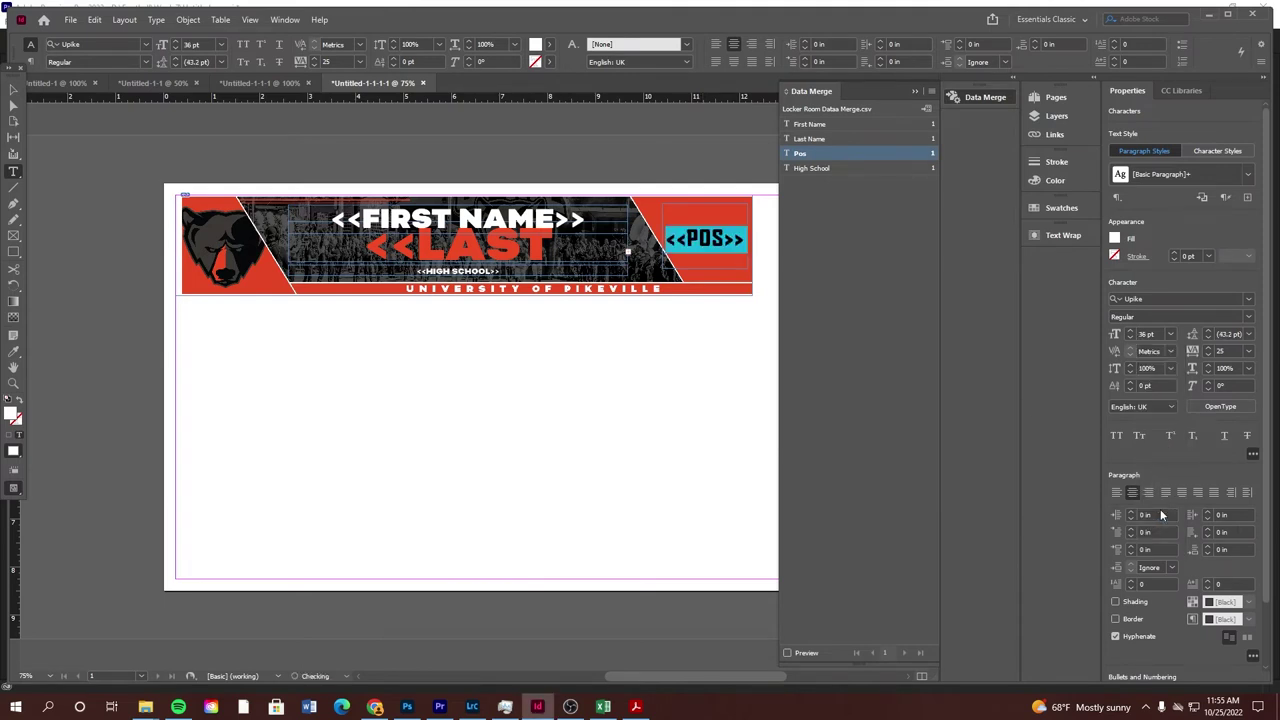
pyautogui.click(732, 250)
pyautogui.doubleClick(732, 250)
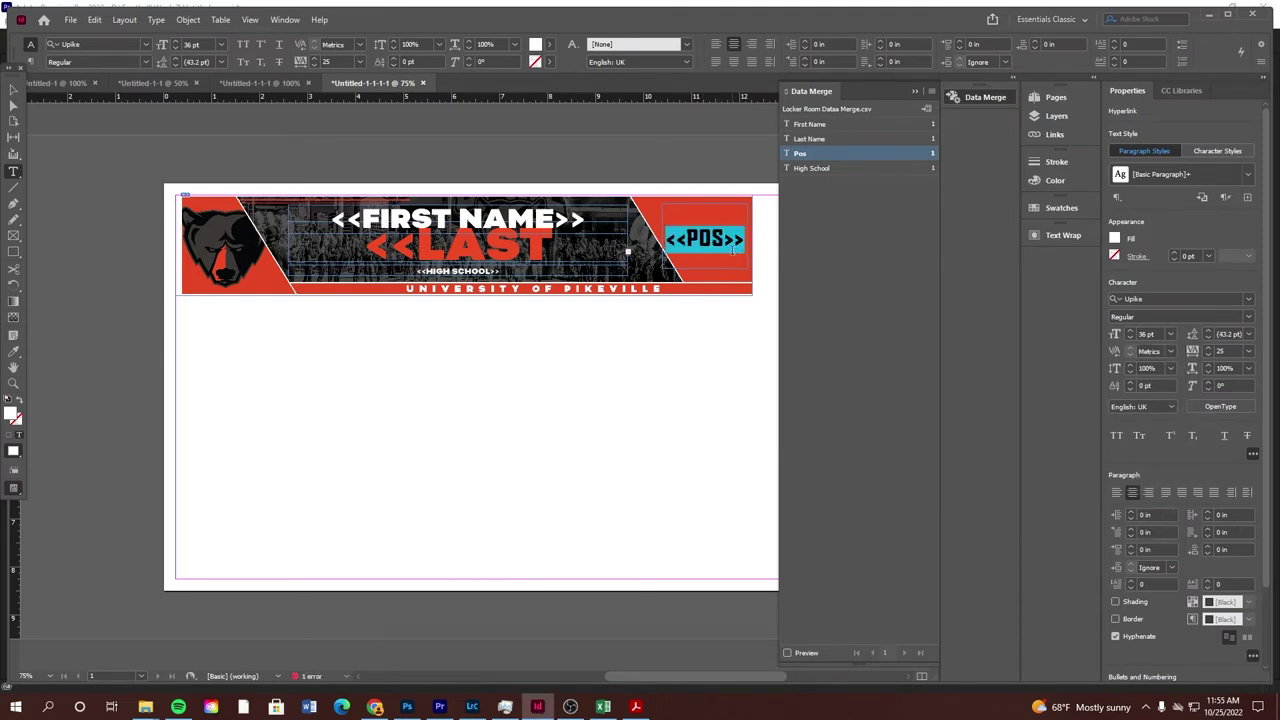
pyautogui.click(1171, 334)
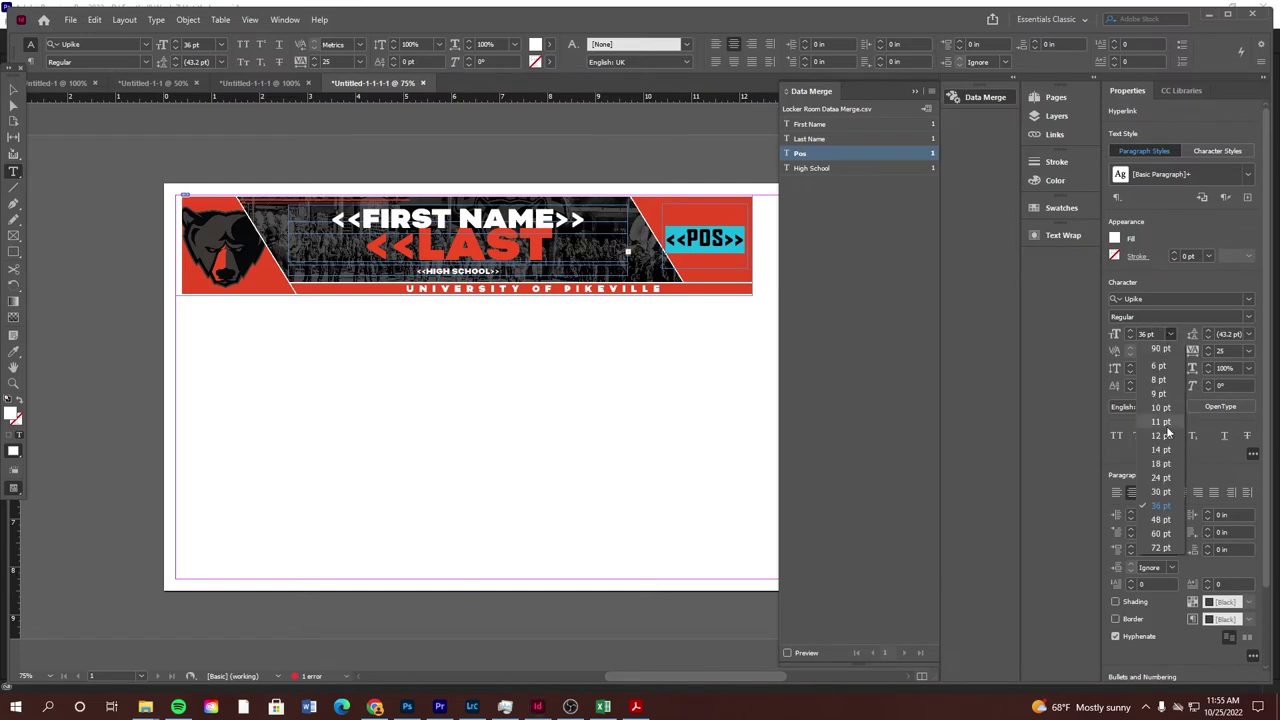
pyautogui.click(1162, 548)
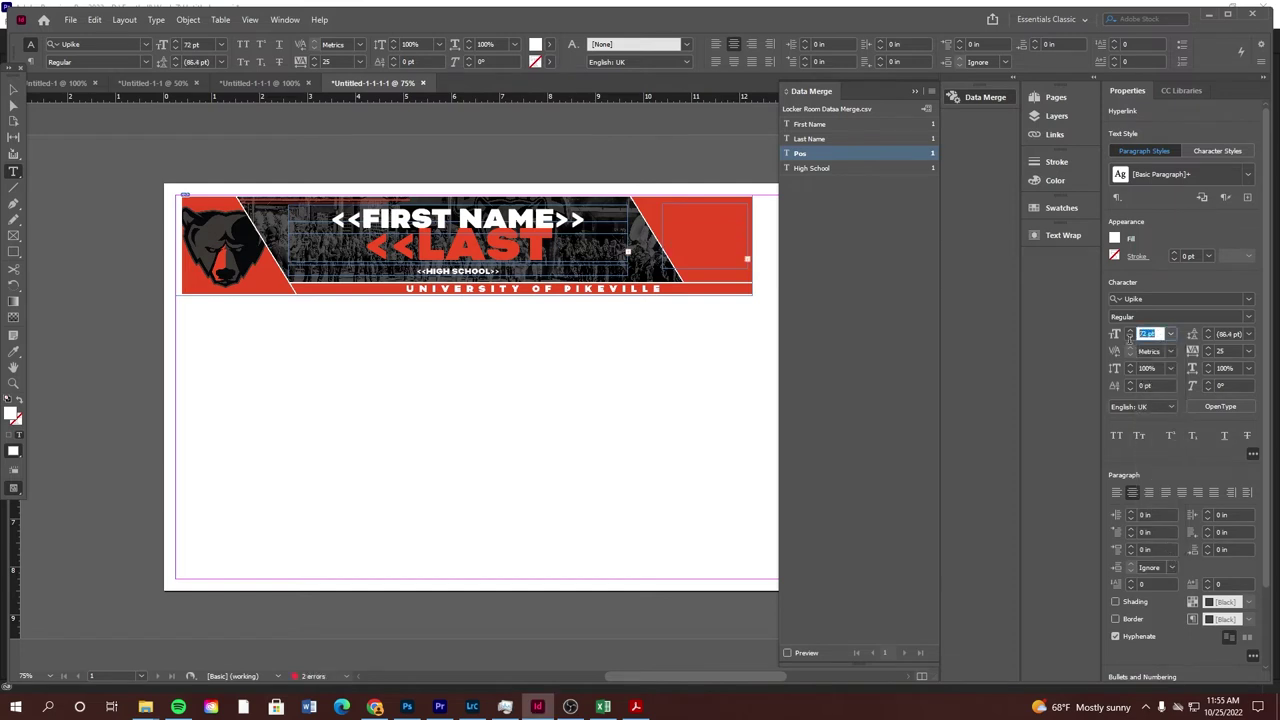
pyautogui.press('Return')
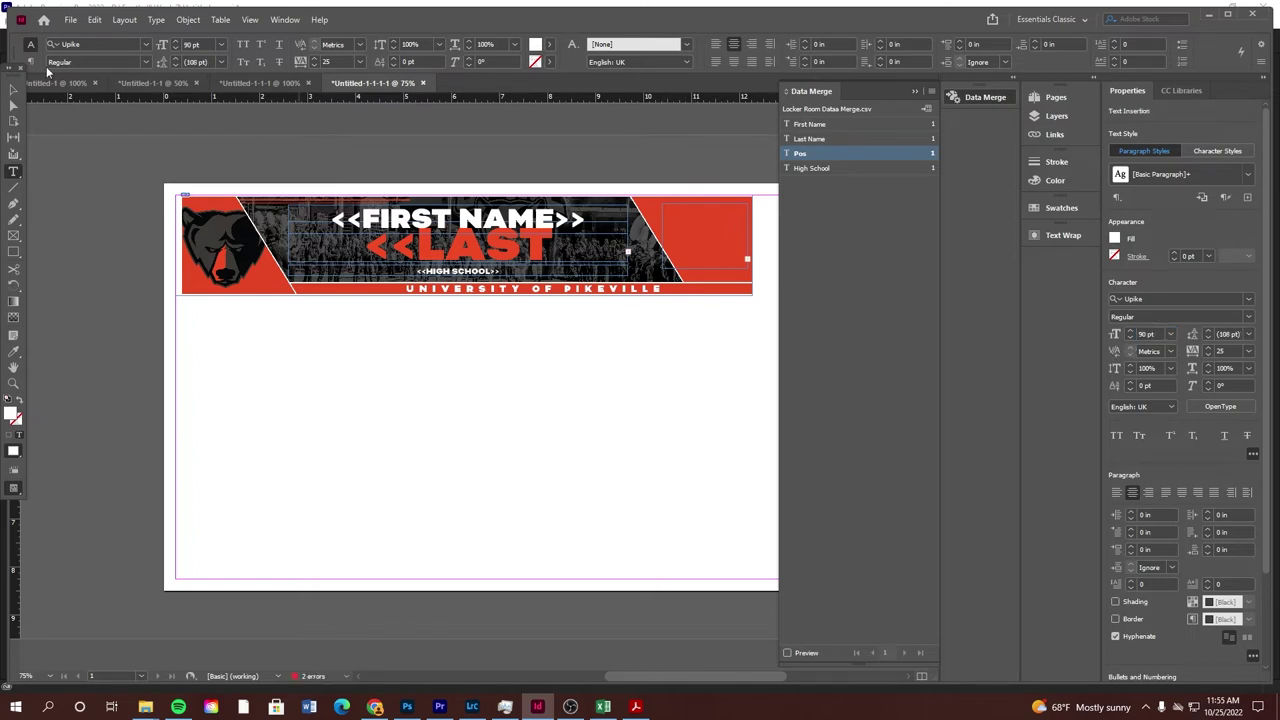
pyautogui.press('Escape')
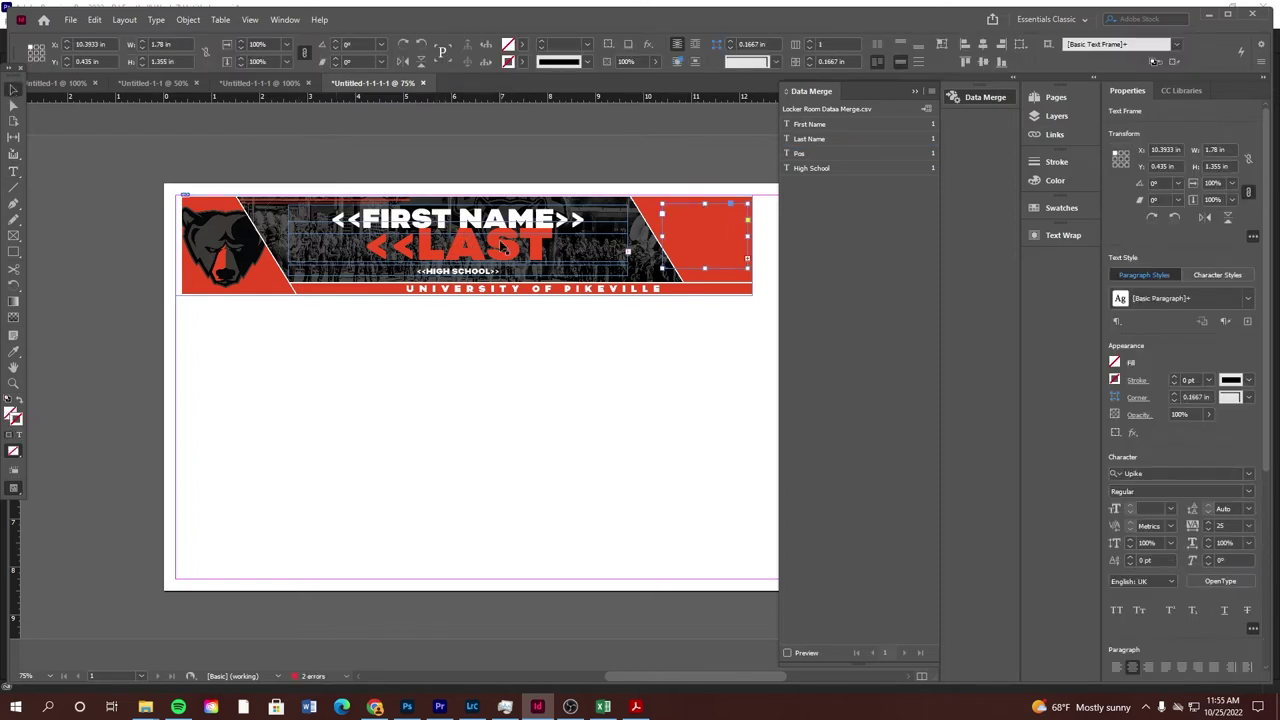
# Select the first name, last name, high school and position frames to check their settings
pyautogui.click(463, 233)
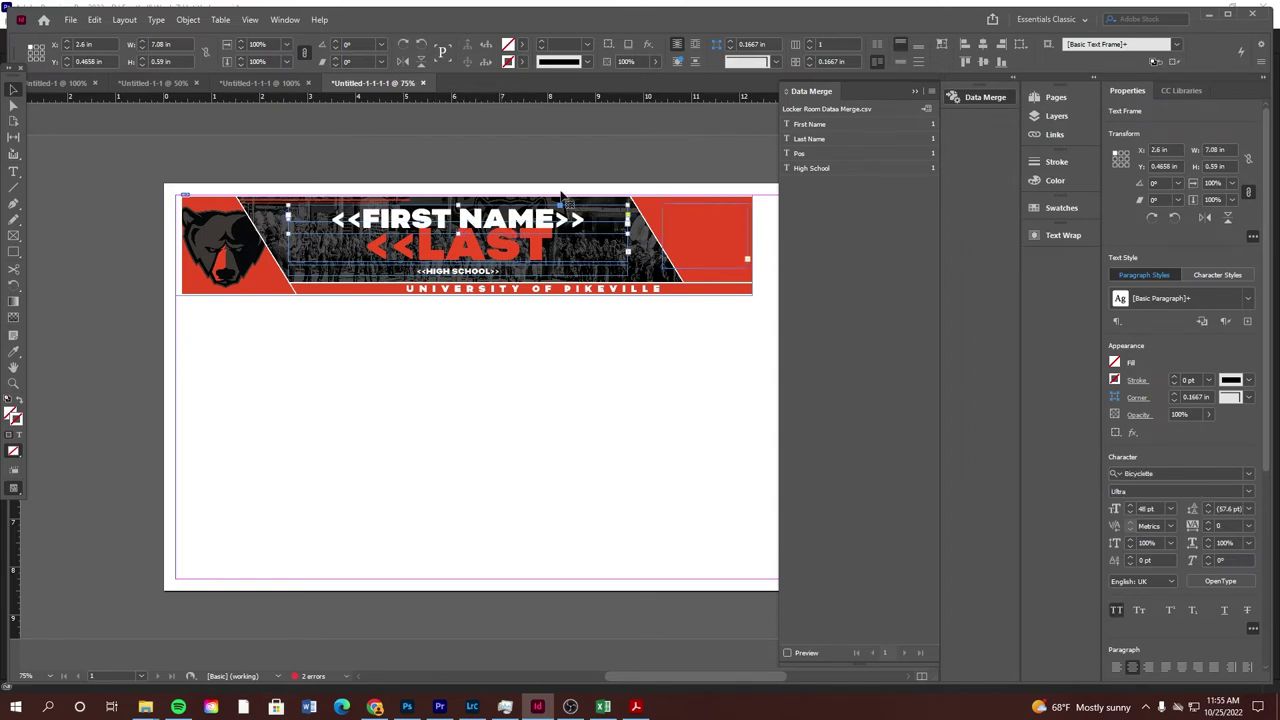
pyautogui.click(800, 139)
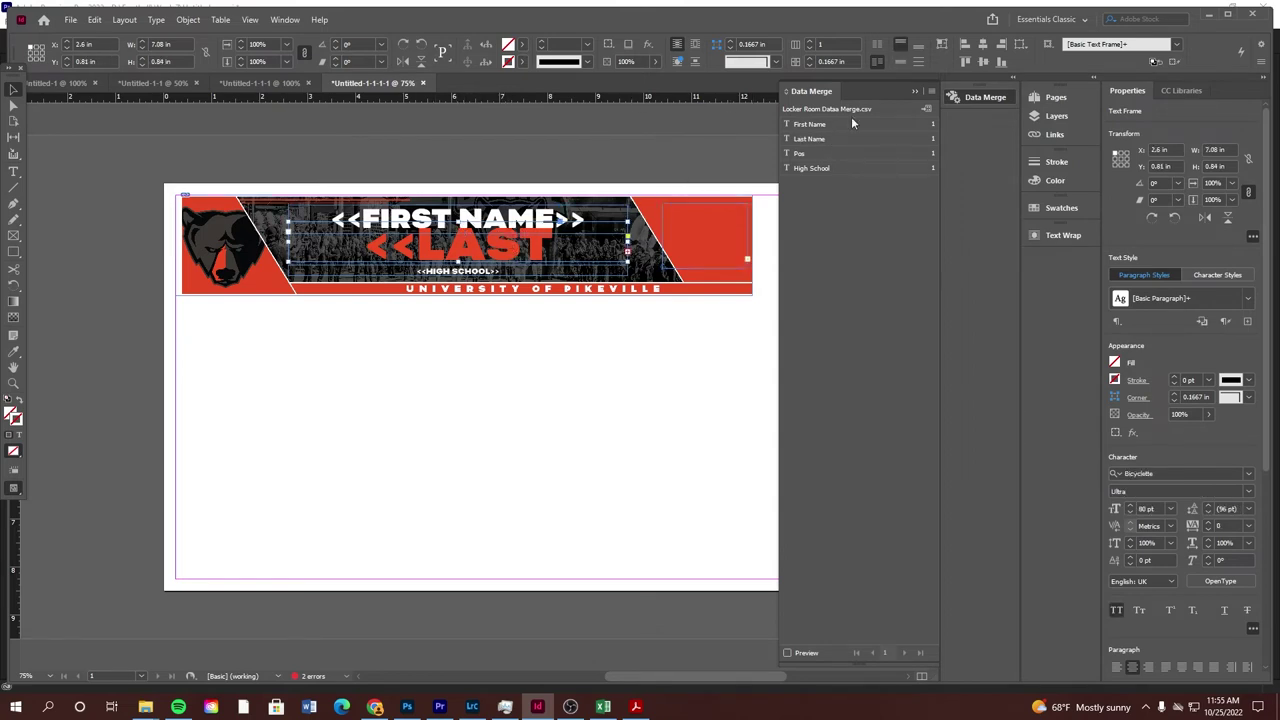
pyautogui.click(493, 272)
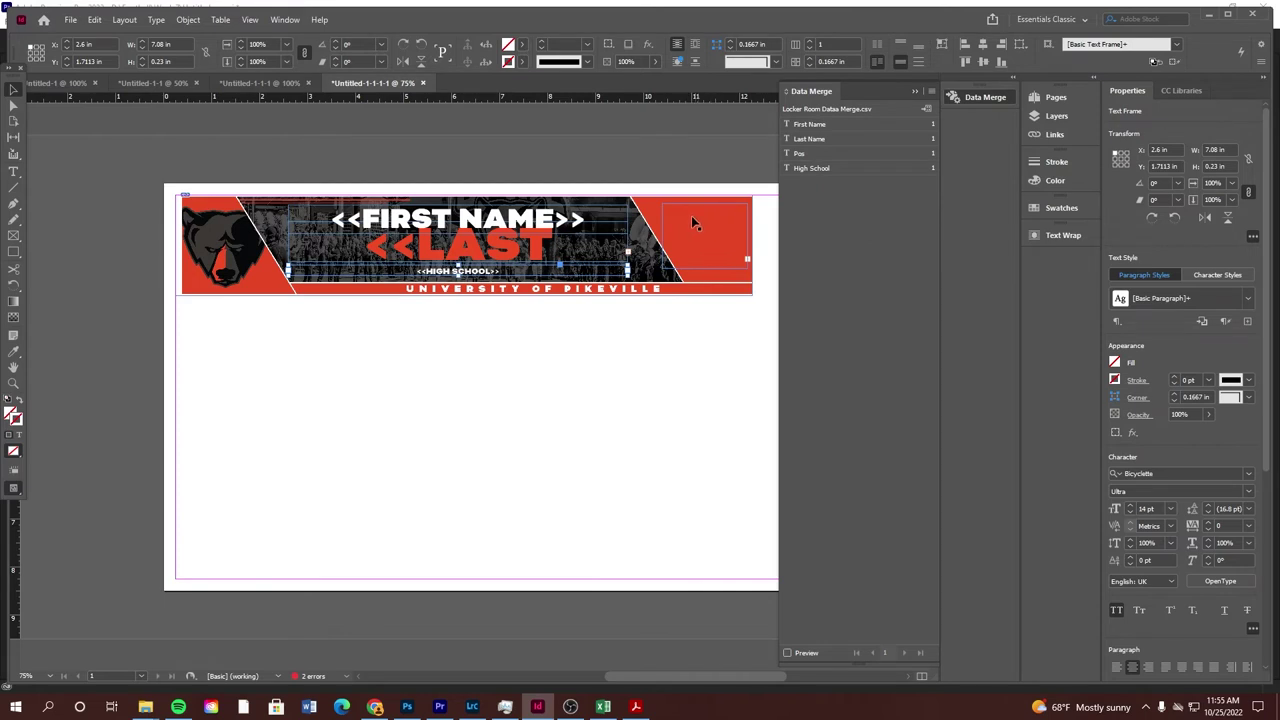
pyautogui.click(700, 220)
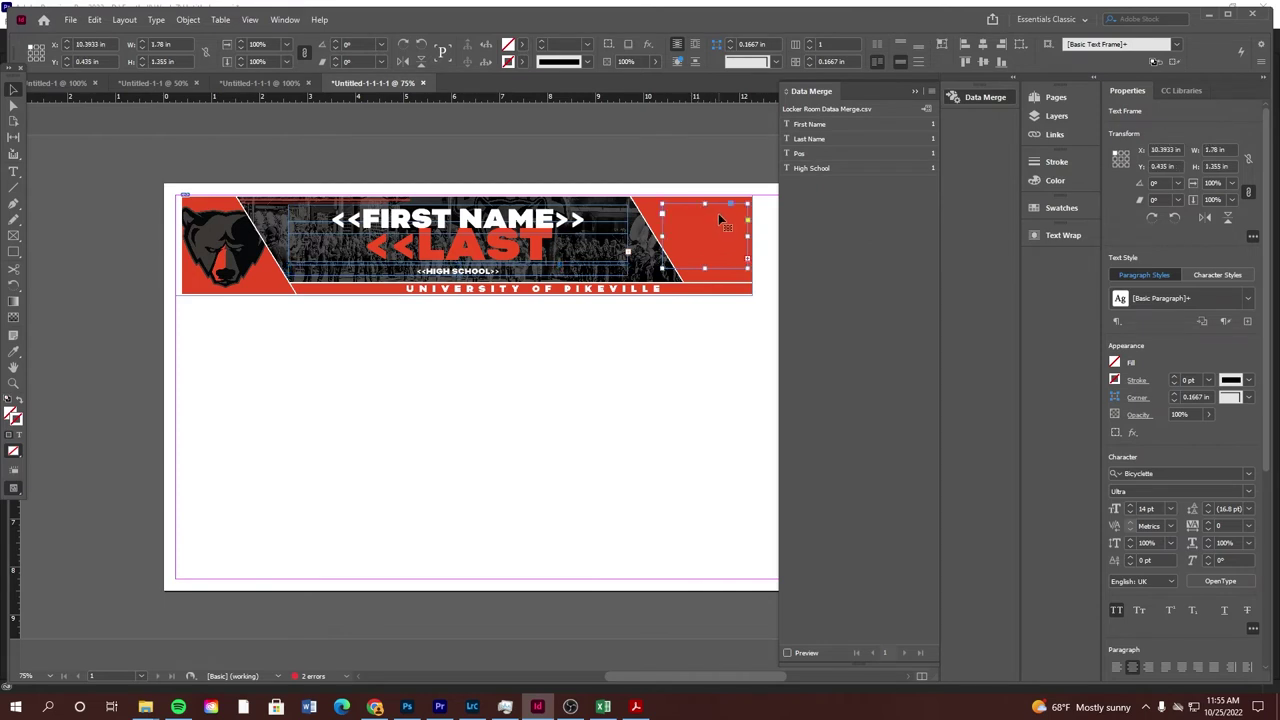
# Create the merged document from all records, previewing three banners per page
pyautogui.click(926, 109)
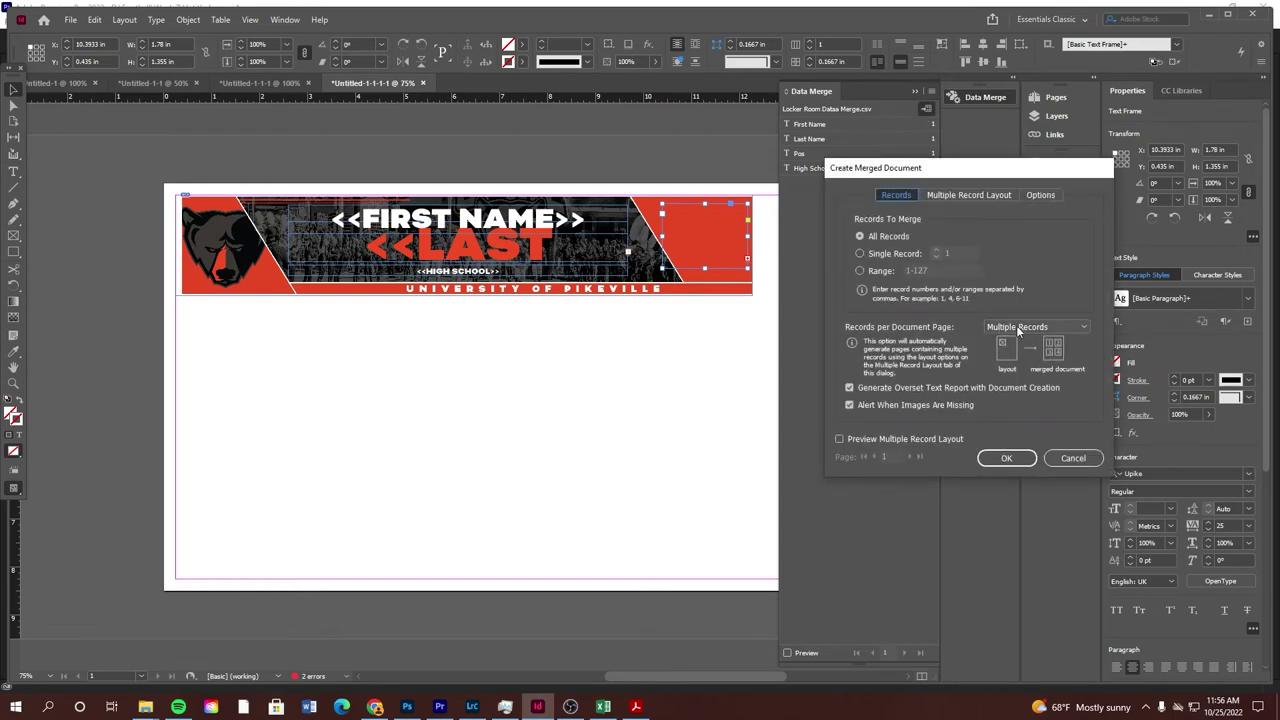
pyautogui.click(840, 440)
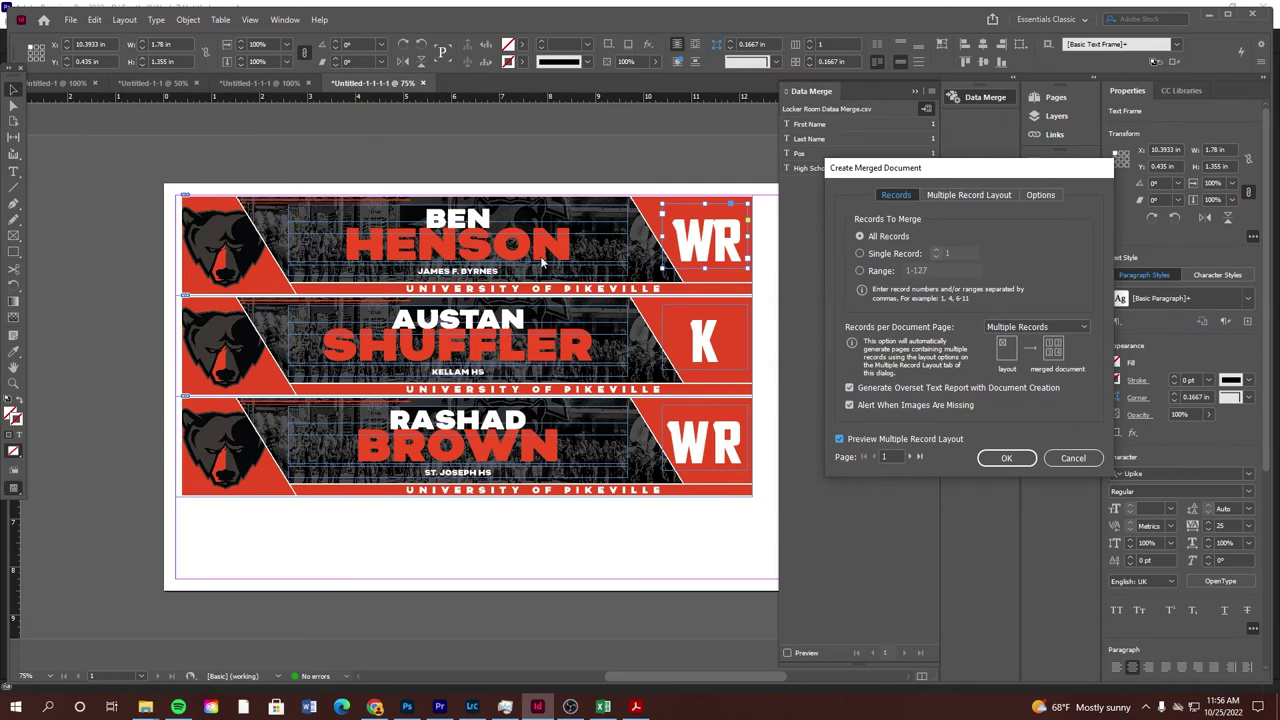
pyautogui.click(1006, 458)
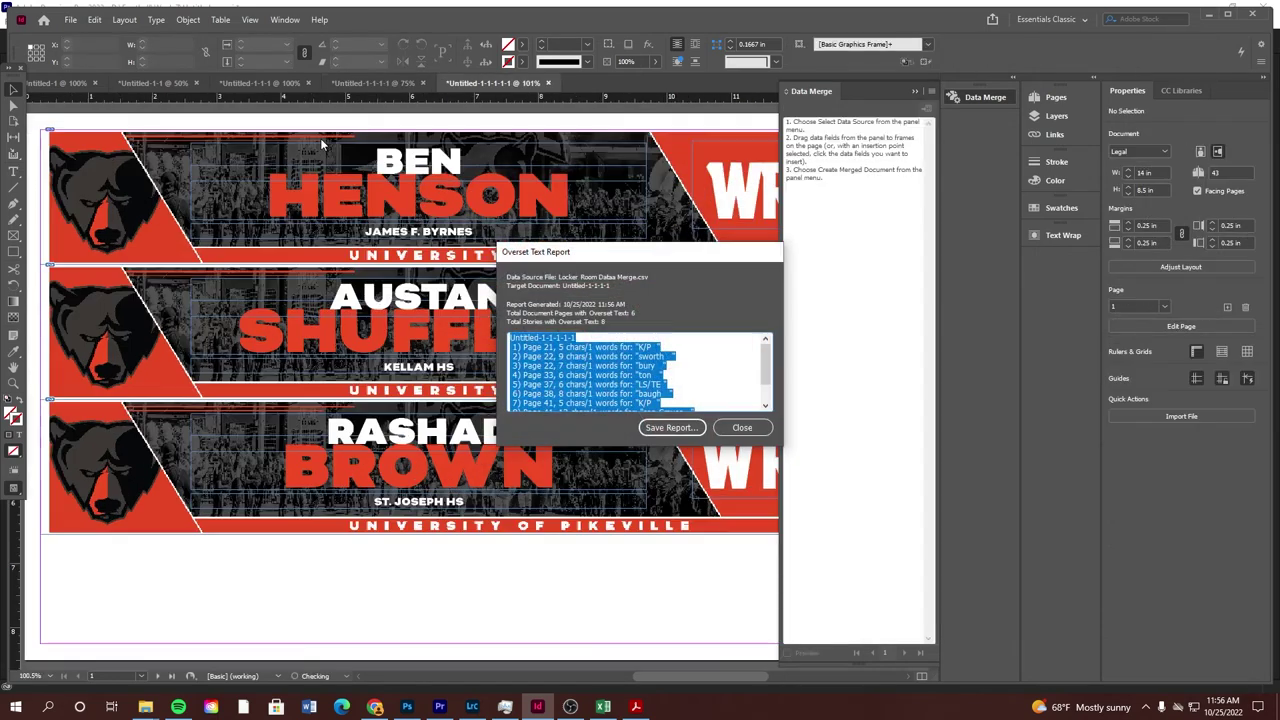
# Close the overset text report and zoom out to browse whole banner pages
pyautogui.click(742, 427)
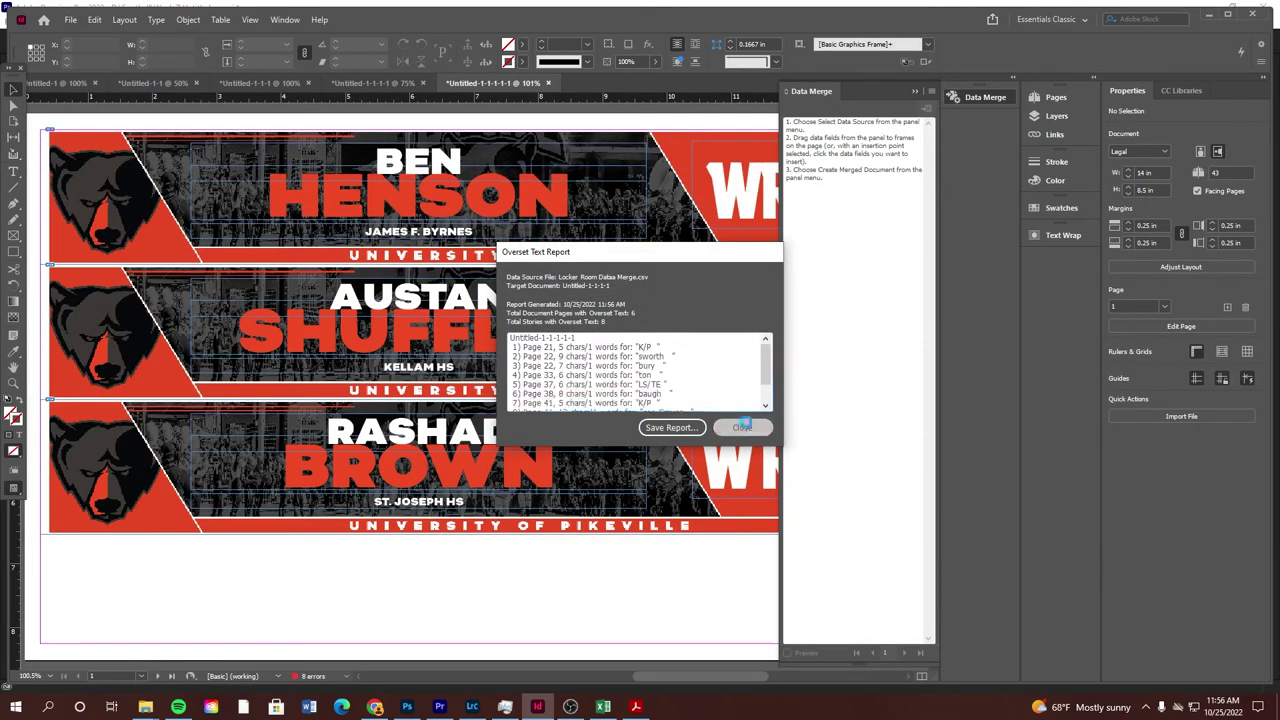
pyautogui.scroll(-3, 540, 293)
pyautogui.scroll(1, 540, 293)
pyautogui.scroll(-5, 523, 314)
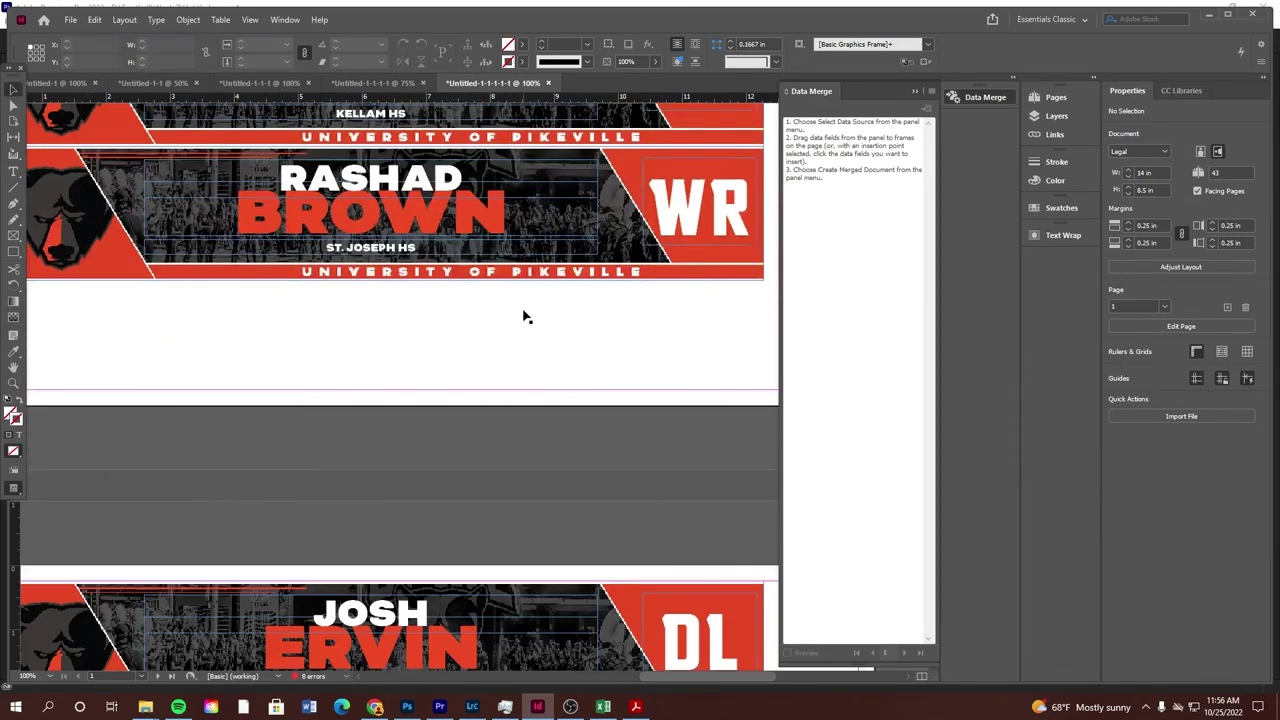
pyautogui.keyDown('alt'); pyautogui.click(493, 307); pyautogui.keyUp('alt')
pyautogui.scroll(-3, 490, 300)
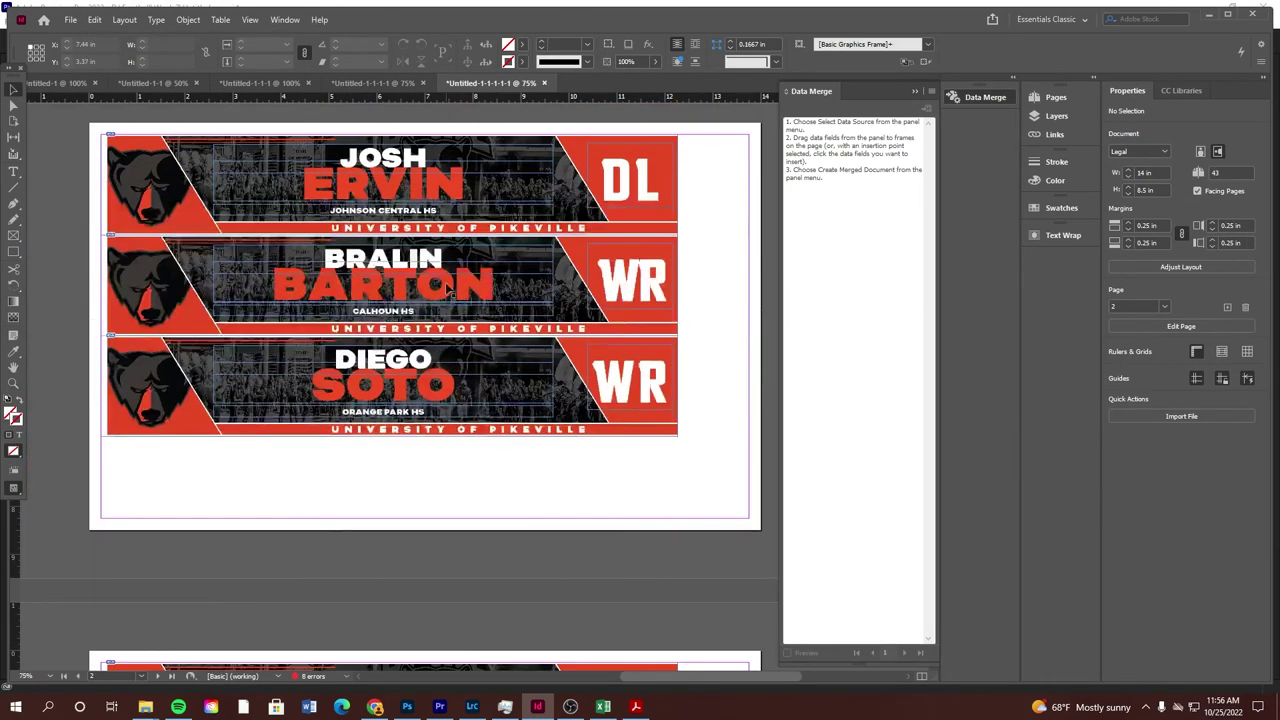
pyautogui.scroll(-1, 478, 270)
pyautogui.scroll(1, 478, 270)
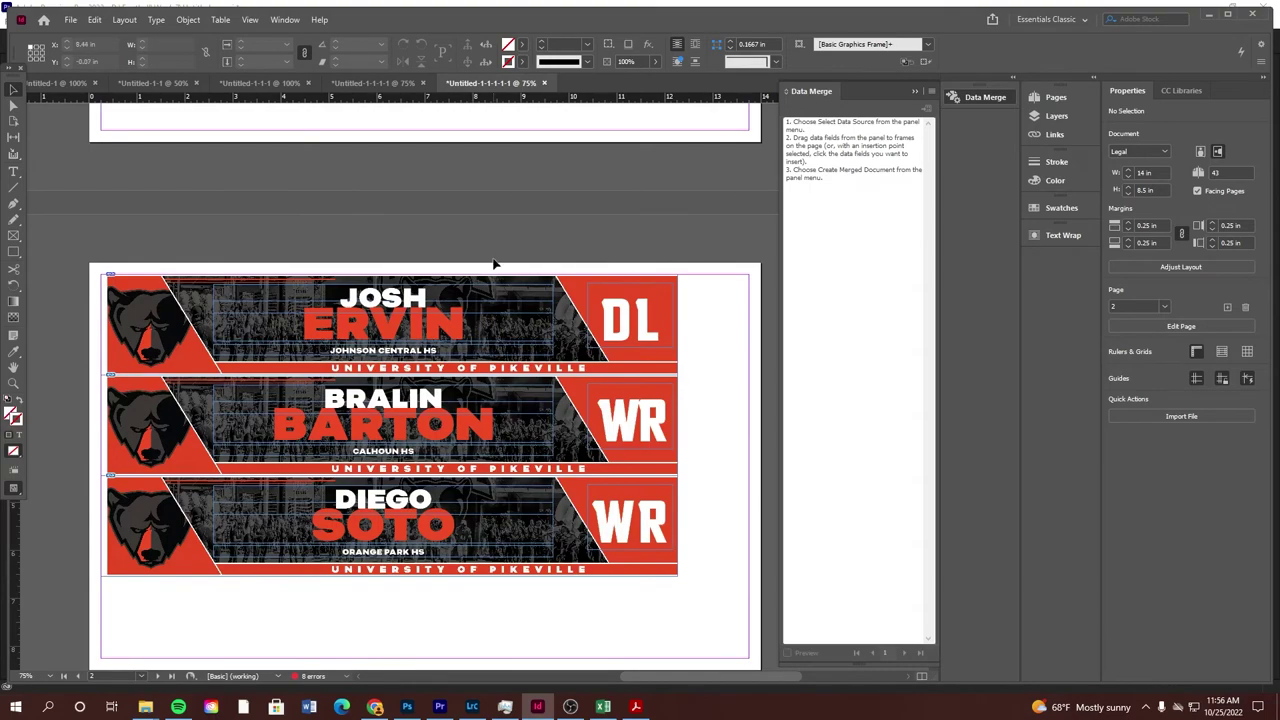
pyautogui.scroll(-2, 491, 268)
pyautogui.scroll(-5, 493, 270)
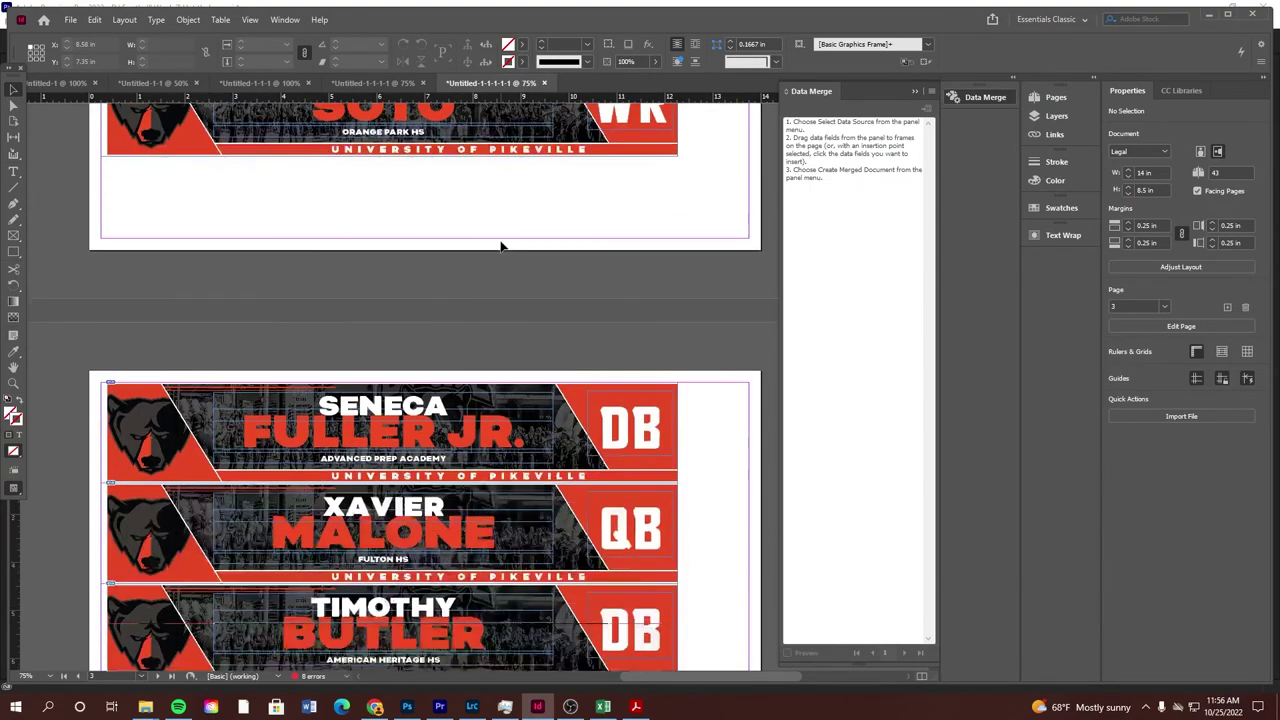
pyautogui.keyDown('alt'); pyautogui.click(482, 287); pyautogui.keyUp('alt')
# Zoom back to 75% and scroll through the merged banners
pyautogui.hotkey('ctrl', '=')
pyautogui.scroll(1, 460, 290)
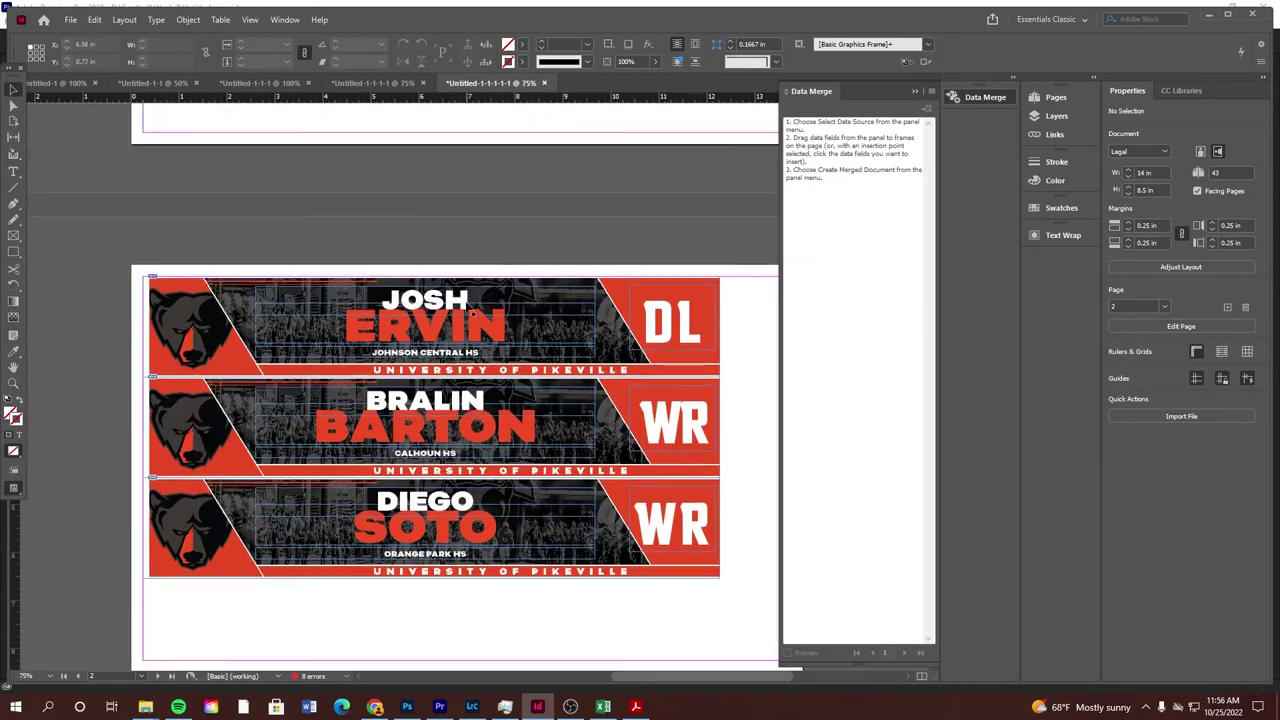
pyautogui.scroll(-5, 438, 301)
pyautogui.scroll(-5, 450, 285)
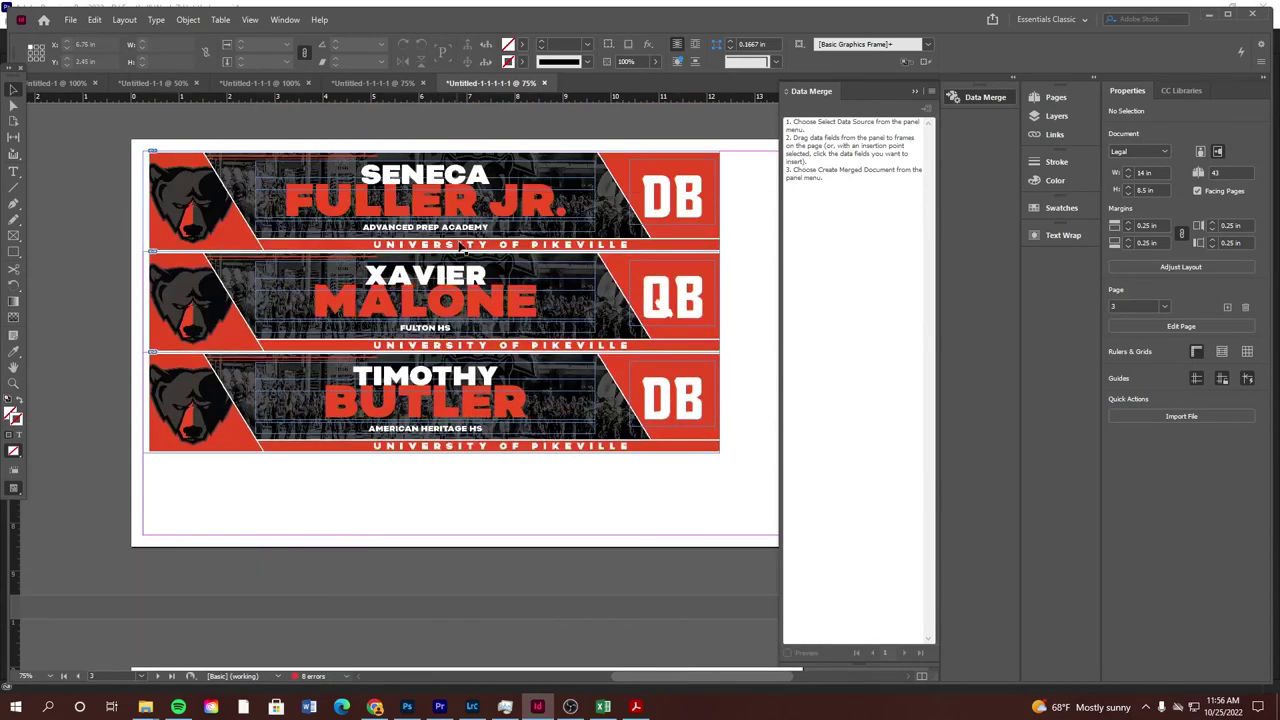
pyautogui.scroll(-1, 482, 231)
pyautogui.scroll(1, 482, 231)
pyautogui.scroll(-12, 490, 225)
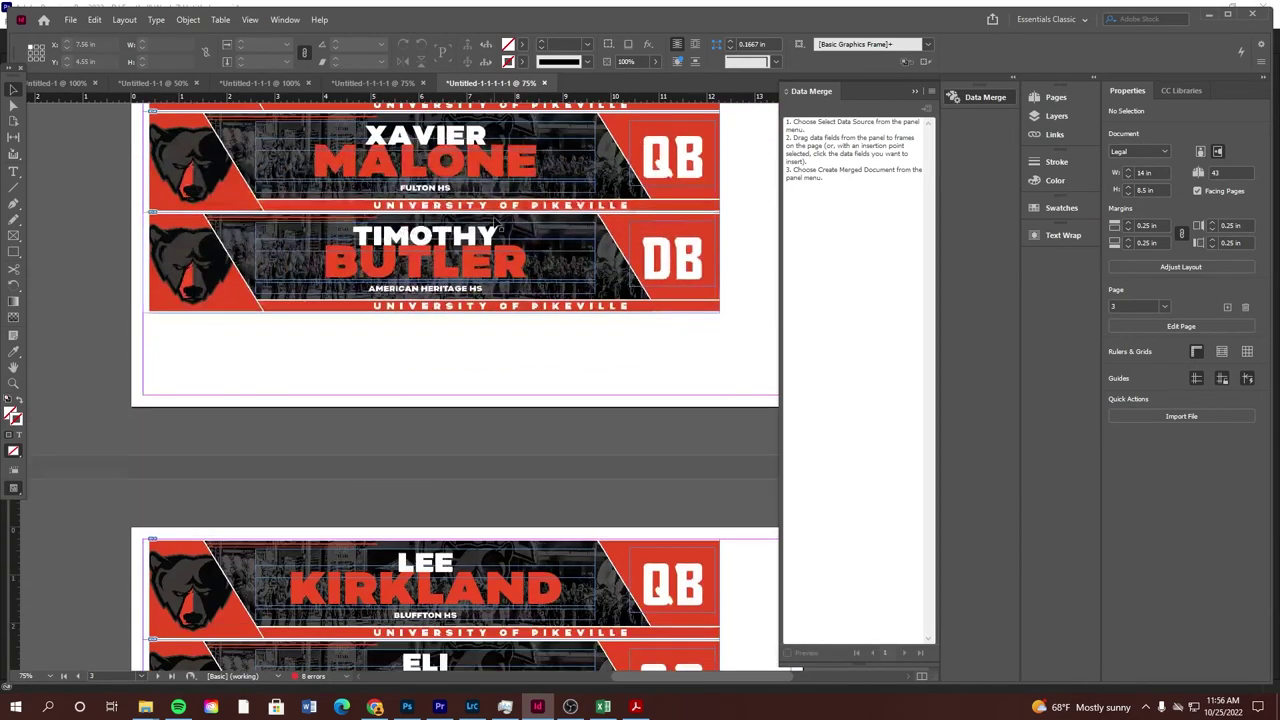
pyautogui.scroll(-10, 495, 218)
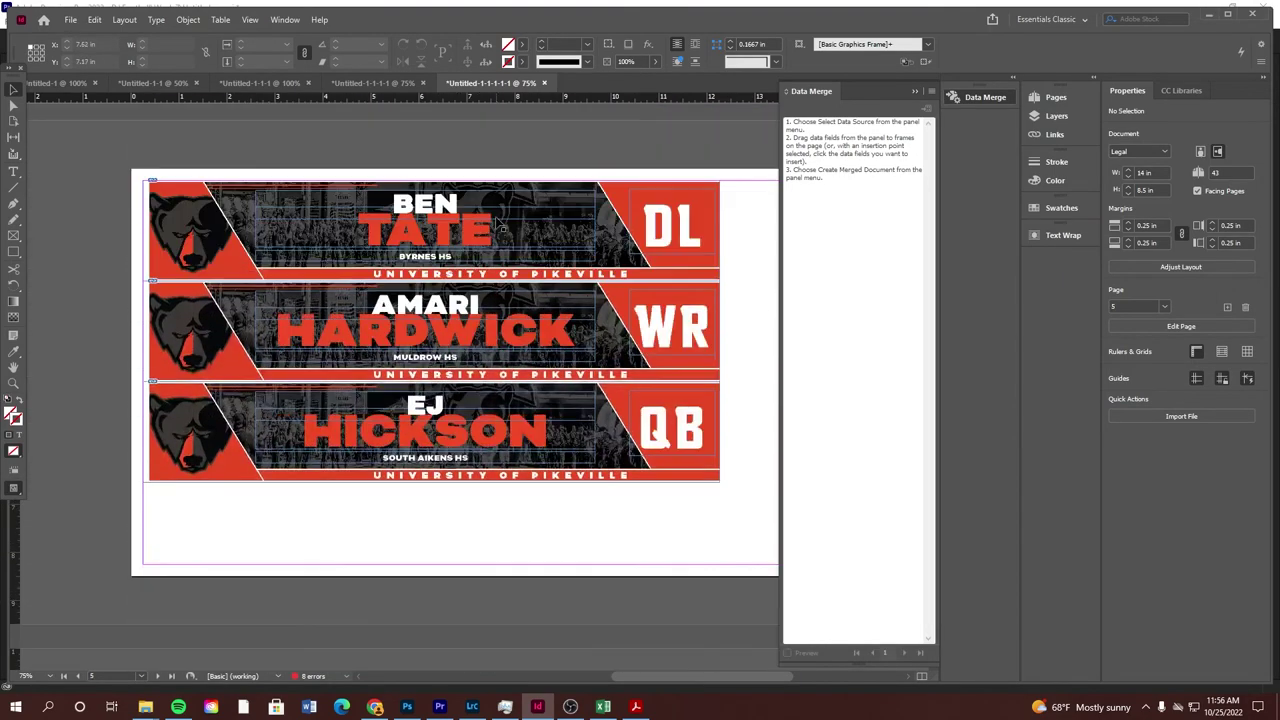
pyautogui.scroll(-6, 636, 298)
pyautogui.scroll(-9, 440, 262)
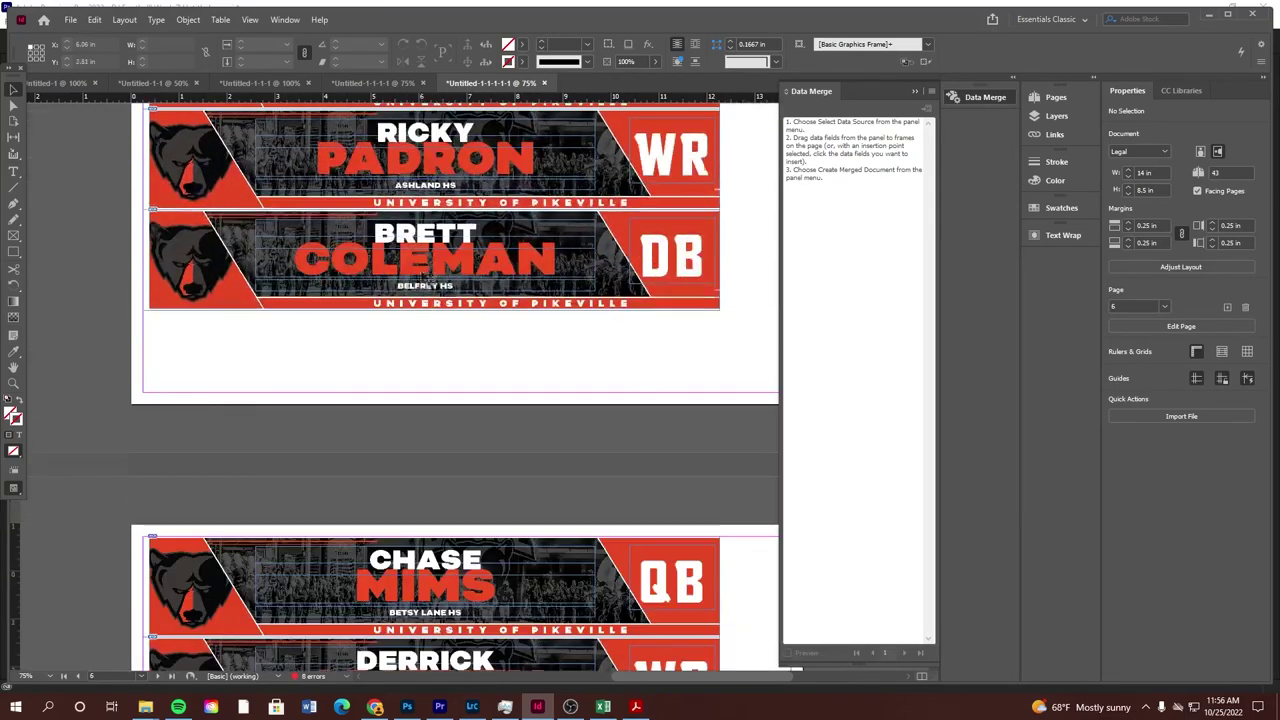
pyautogui.scroll(-20, 440, 262)
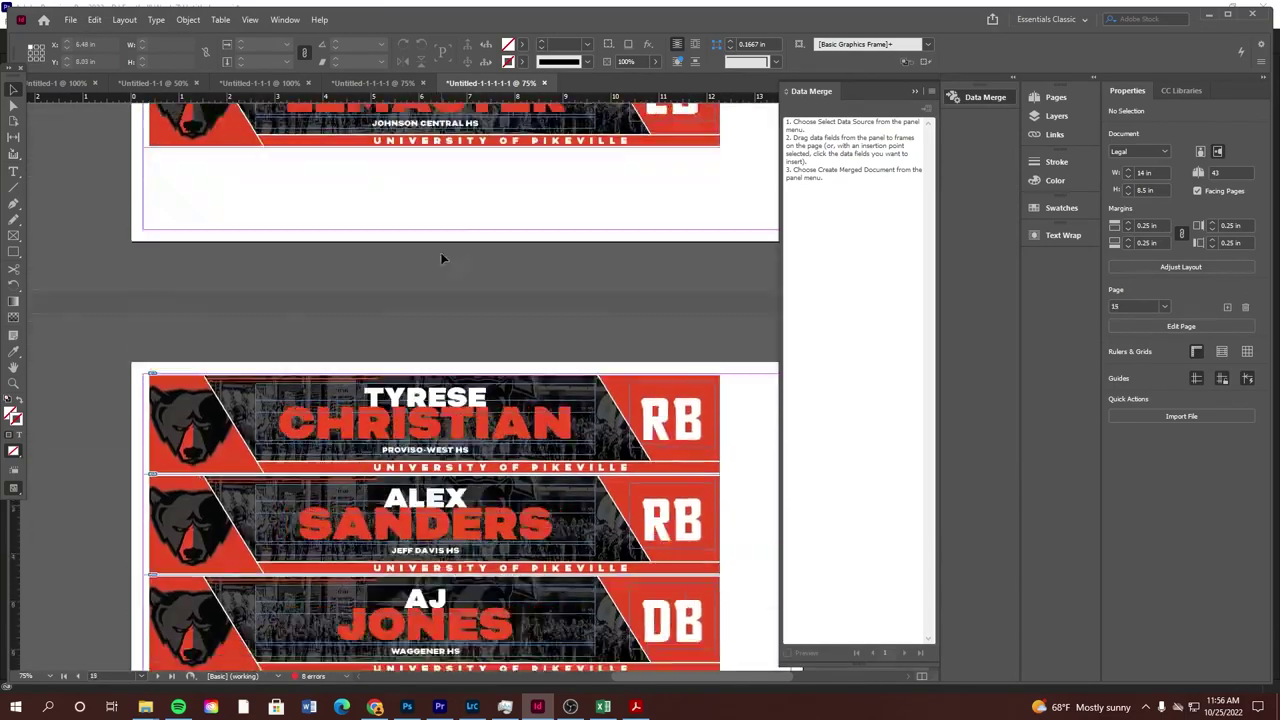
pyautogui.scroll(-10, 441, 259)
pyautogui.doubleClick(680, 437)
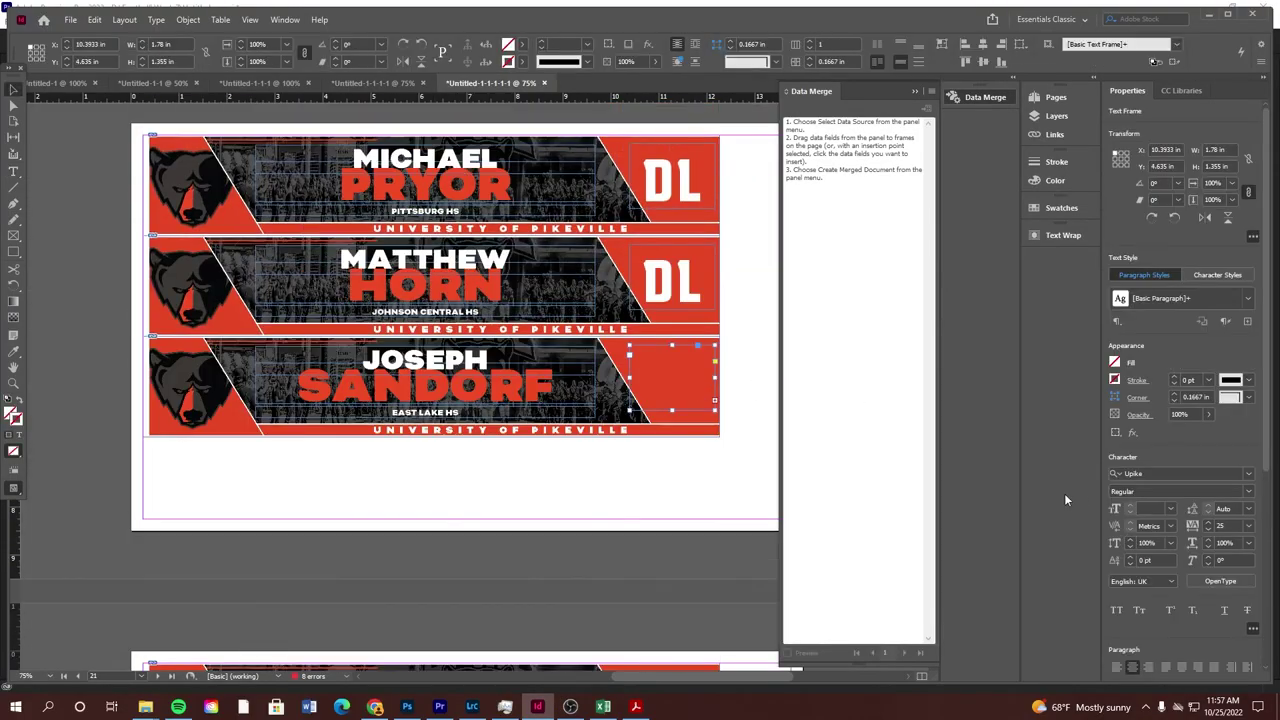
pyautogui.click(1130, 512)
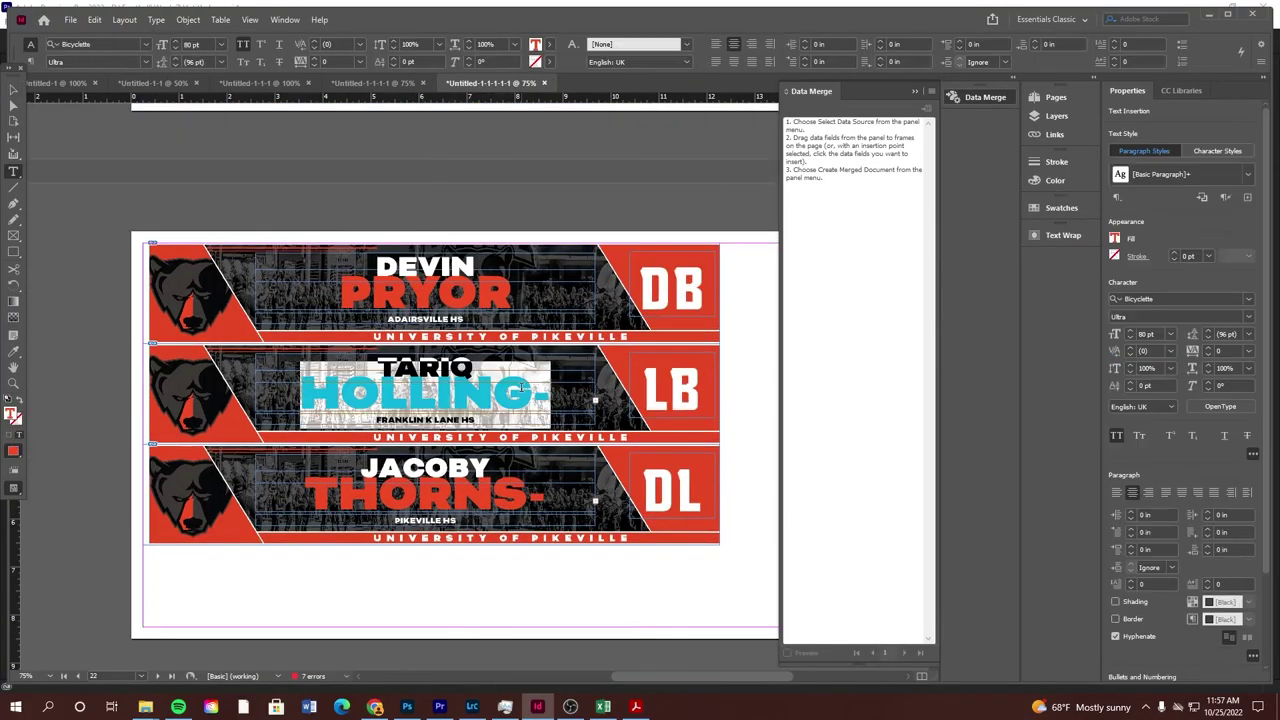
pyautogui.click(1130, 338)
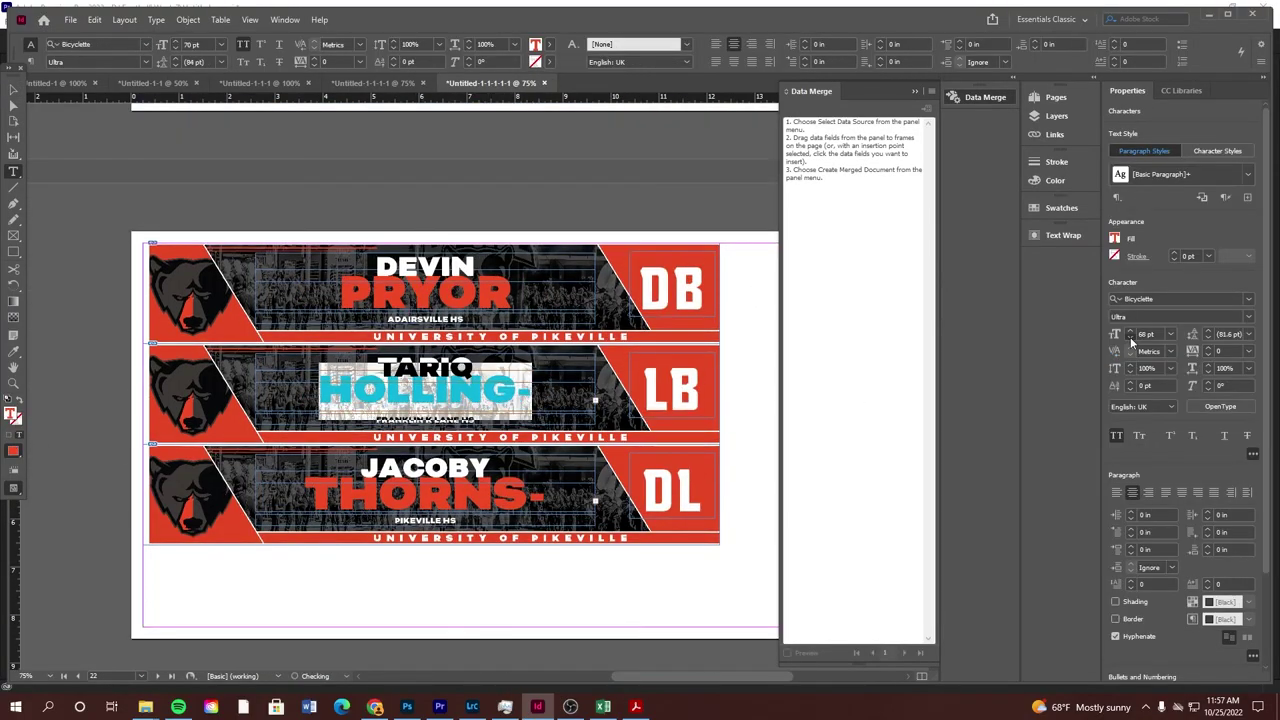
pyautogui.click(1130, 338)
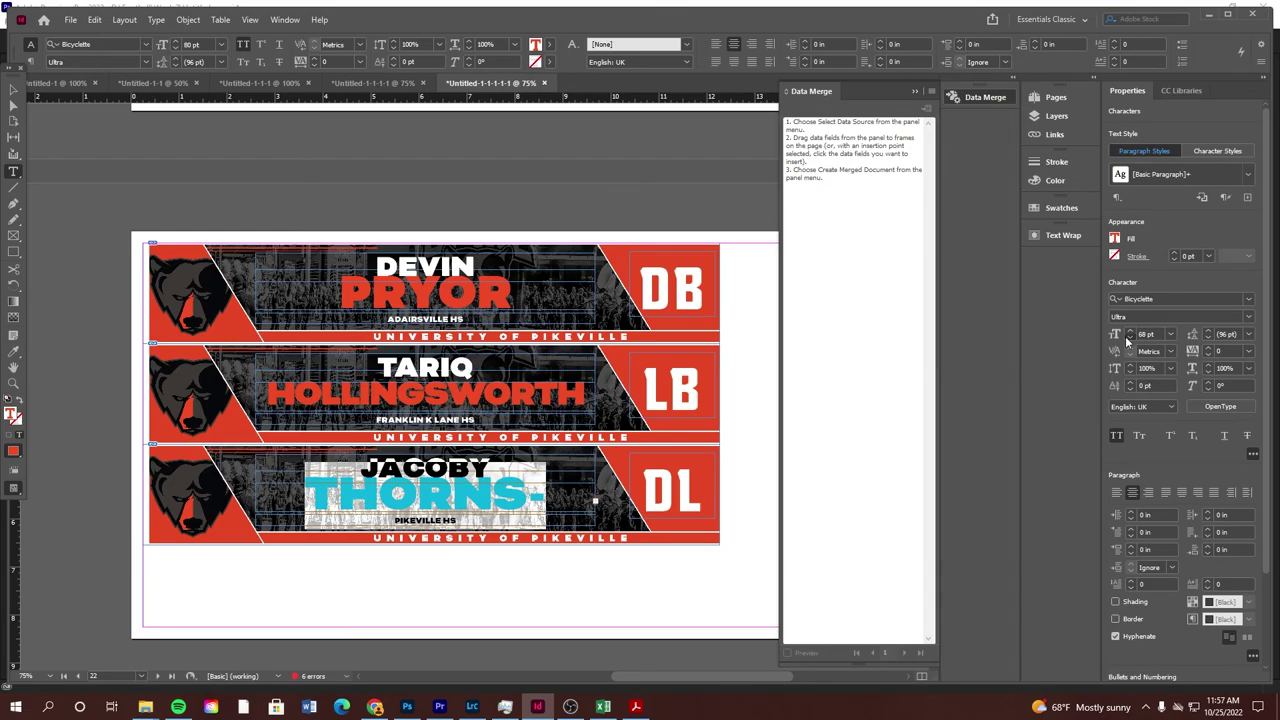
pyautogui.click(1130, 338)
pyautogui.scroll(-15, 531, 500)
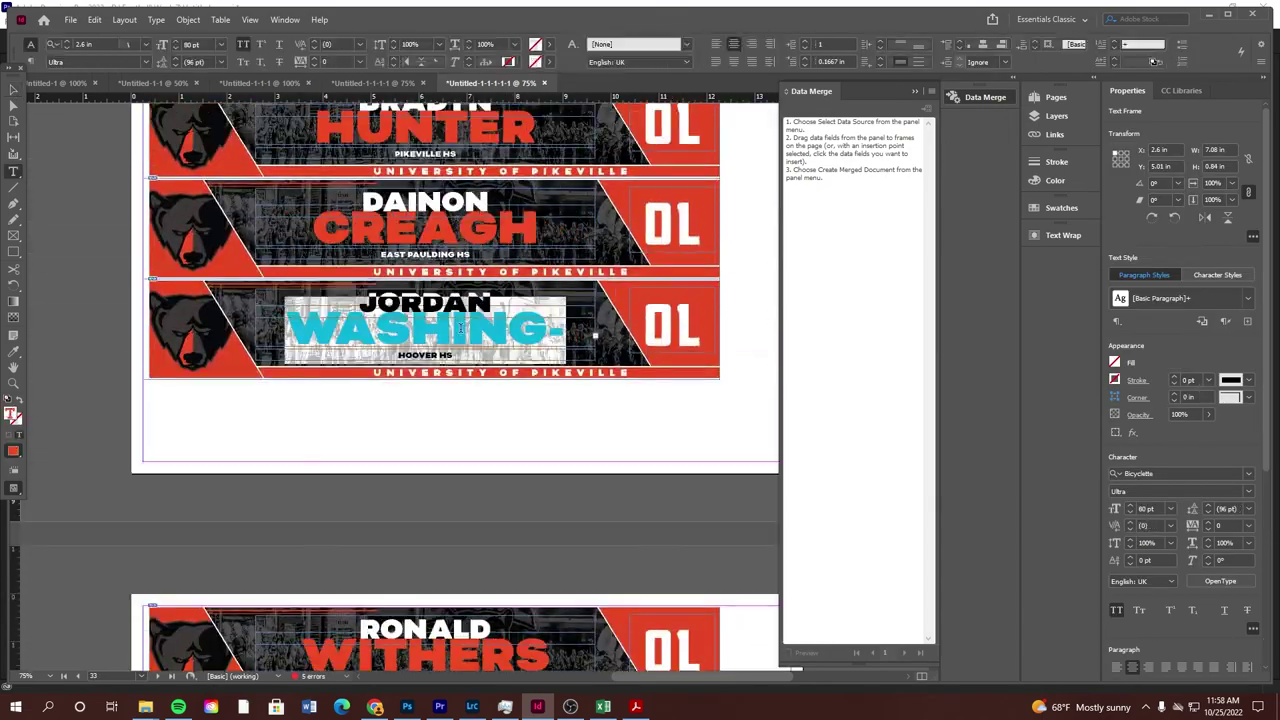
pyautogui.press('ctrl+shift+less')
pyautogui.press('ctrl+shift+less')
pyautogui.press('ctrl+shift+less')
pyautogui.press('ctrl+shift+less')
pyautogui.press('ctrl+shift+less')
pyautogui.hotkey('ctrl', 'shift', 'a')
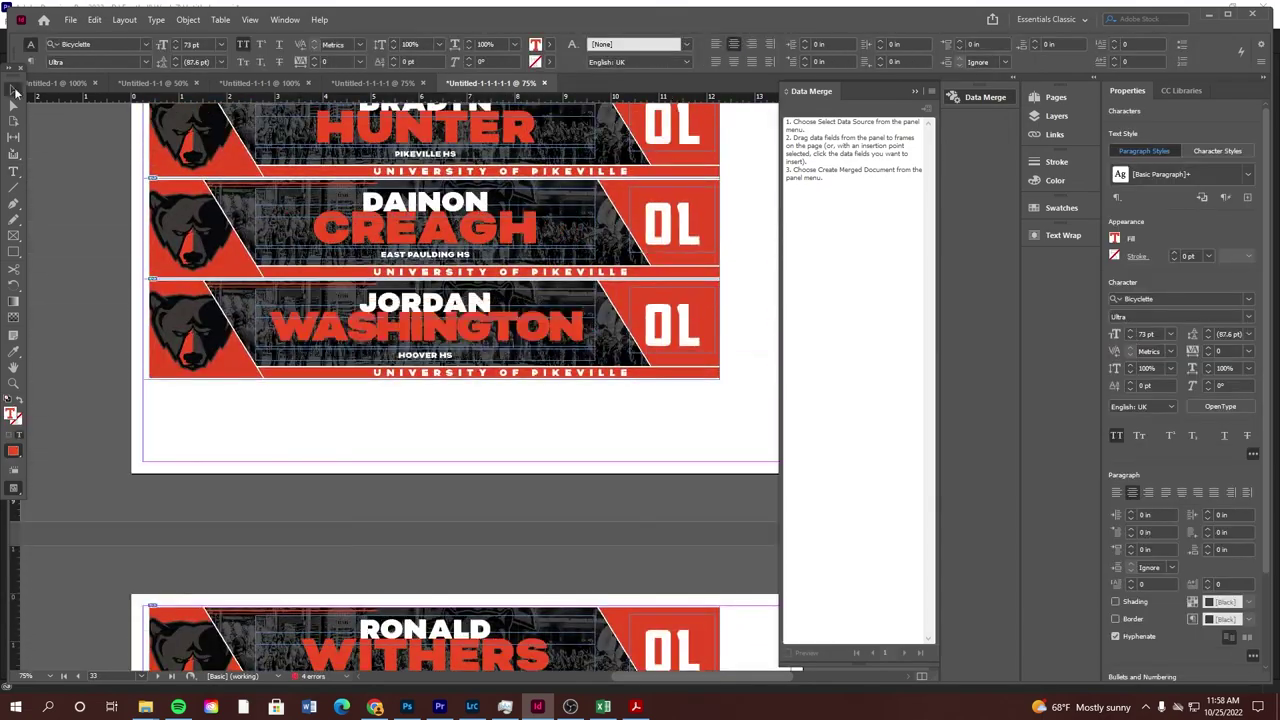
pyautogui.scroll(-10, 461, 400)
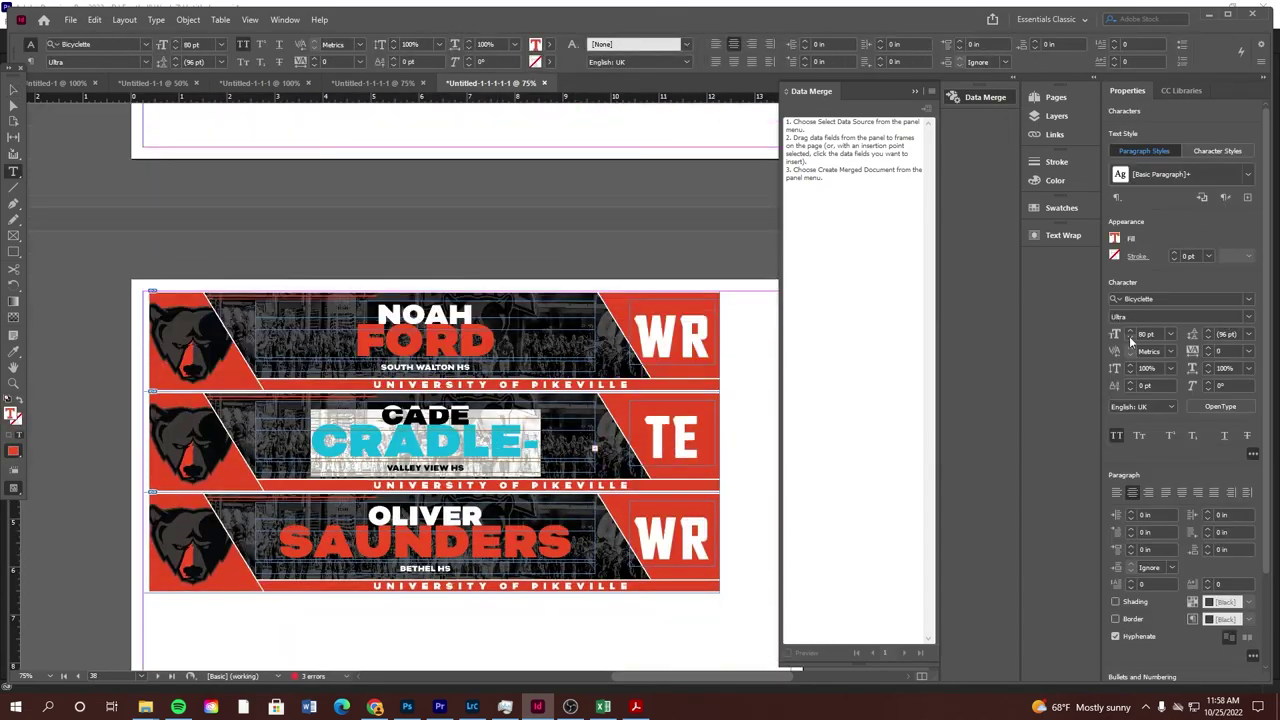
pyautogui.press('ctrl+shift+less')
pyautogui.press('ctrl+shift+less')
pyautogui.press('ctrl+shift+less')
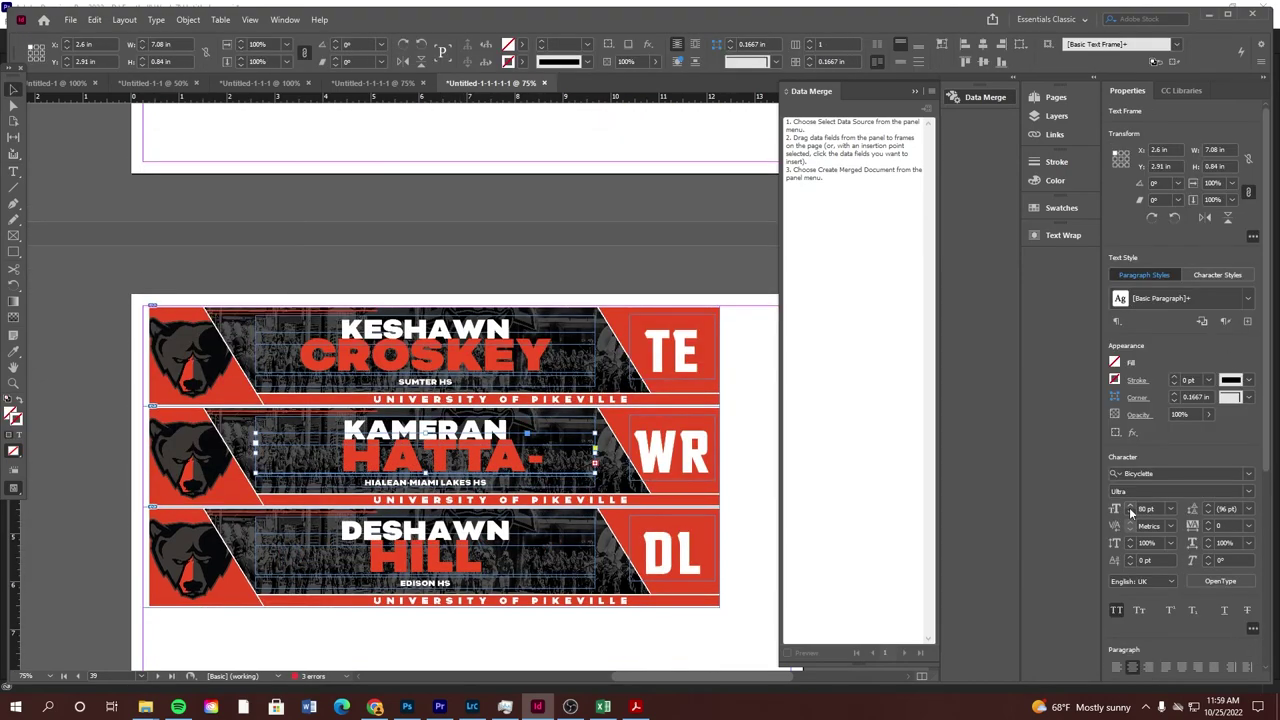
pyautogui.hotkey('ctrl', 'shift', 'a')
pyautogui.click(1131, 512)
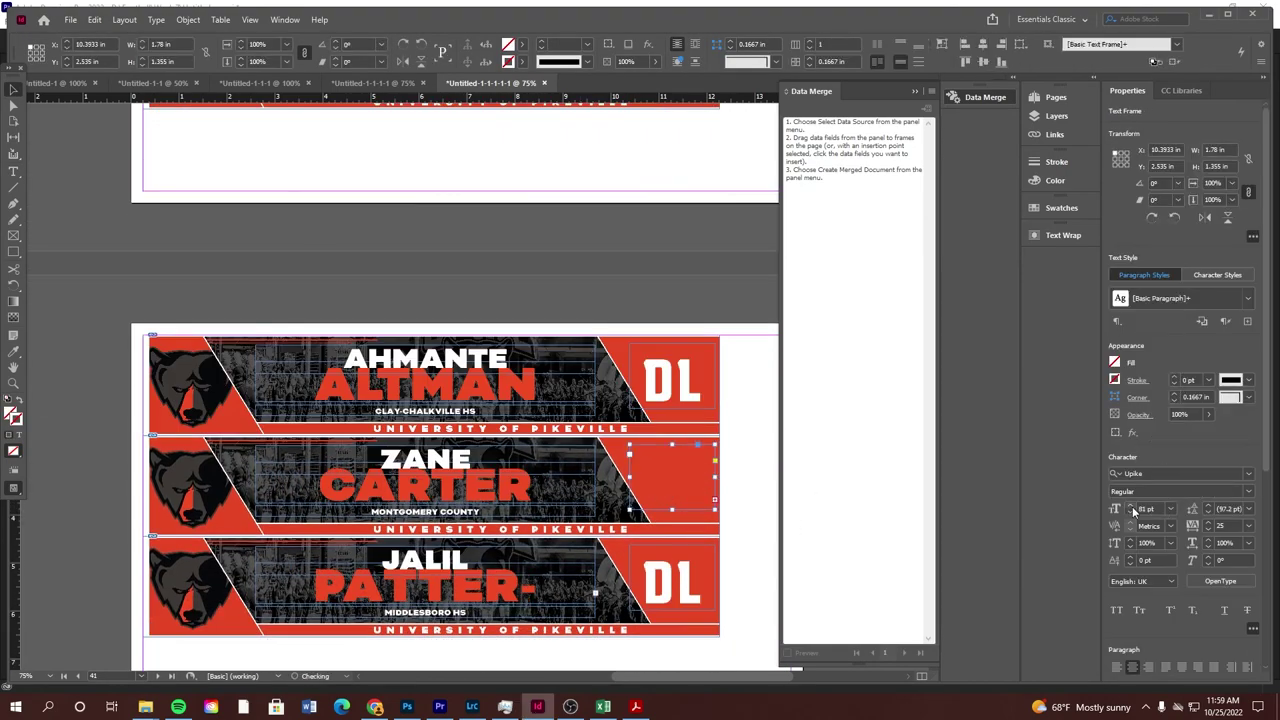
pyautogui.press('ctrl+shift+less')
pyautogui.press('ctrl+shift+less')
pyautogui.press('ctrl+shift+less')
pyautogui.press('ctrl+shift+less')
pyautogui.press('ctrl+shift+less')
pyautogui.press('ctrl+shift+less')
pyautogui.press('ctrl+shift+less')
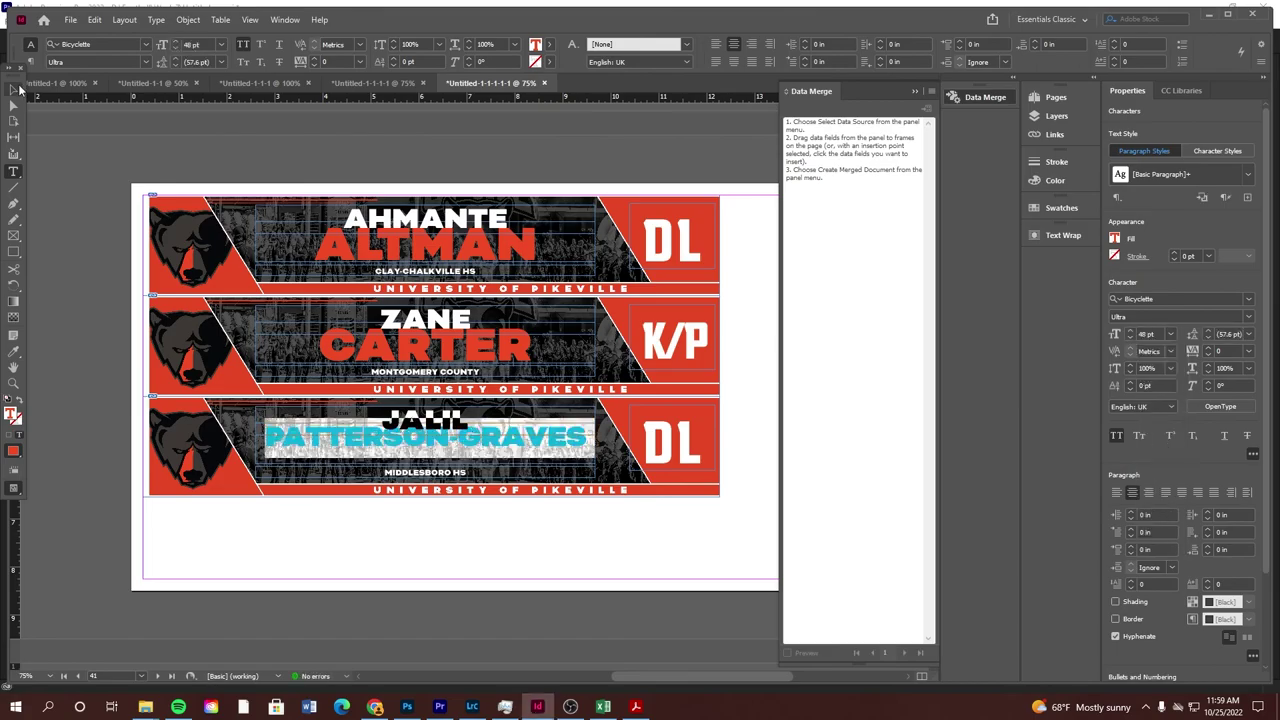
pyautogui.click(18, 90)
pyautogui.scroll(-10, 455, 380)
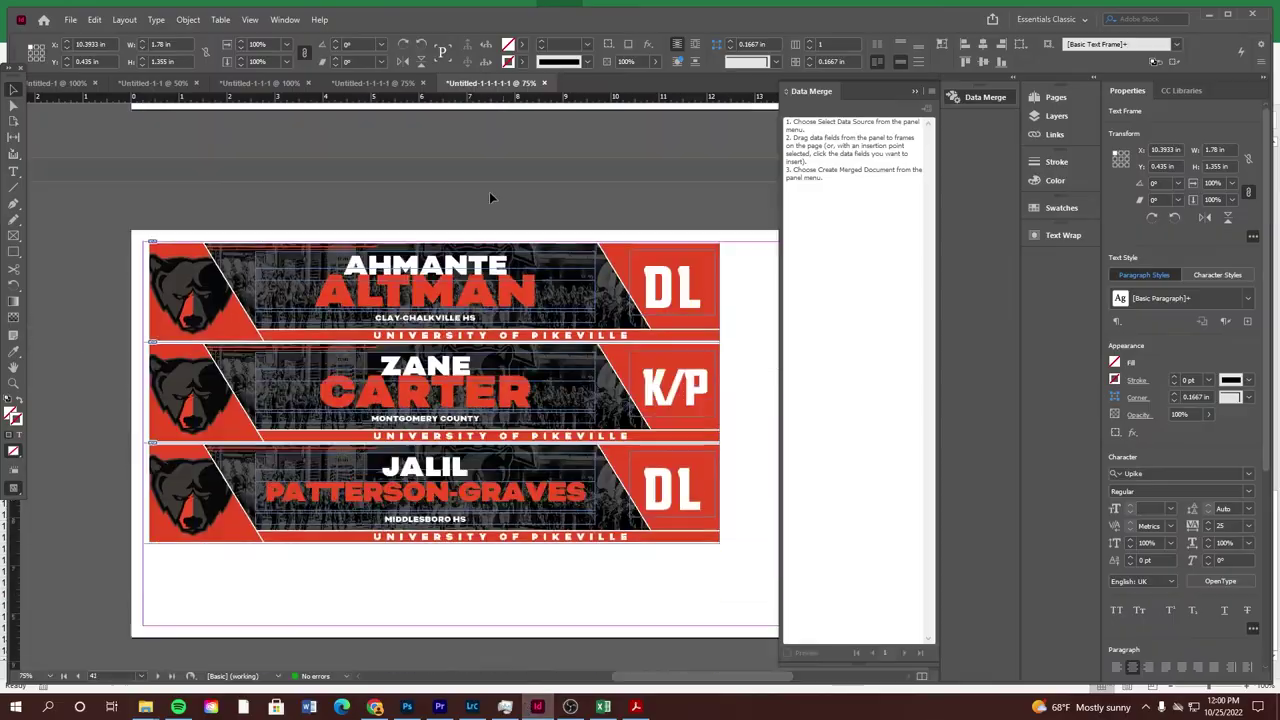
# Collapse the Data Merge panel and return to page 1 of the merged banners
pyautogui.scroll(5, 489, 197)
pyautogui.click(914, 91)
pyautogui.scroll(10, 572, 360)
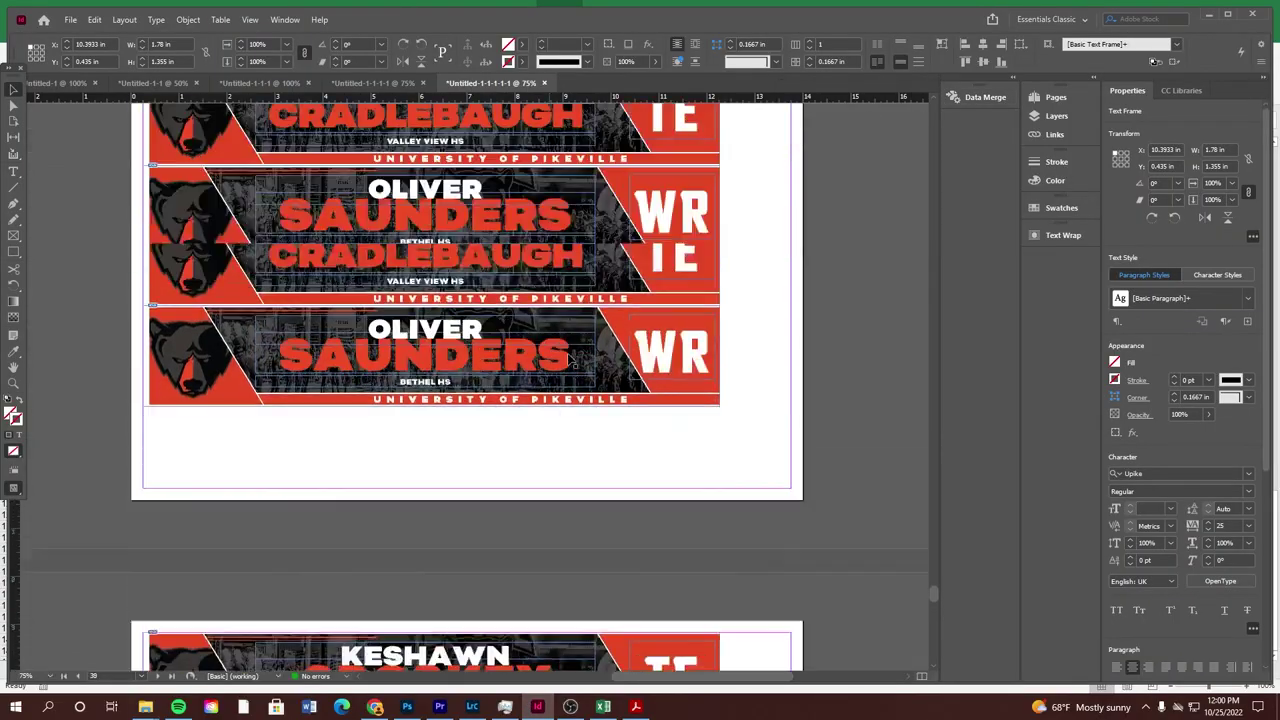
pyautogui.scroll(15, 572, 358)
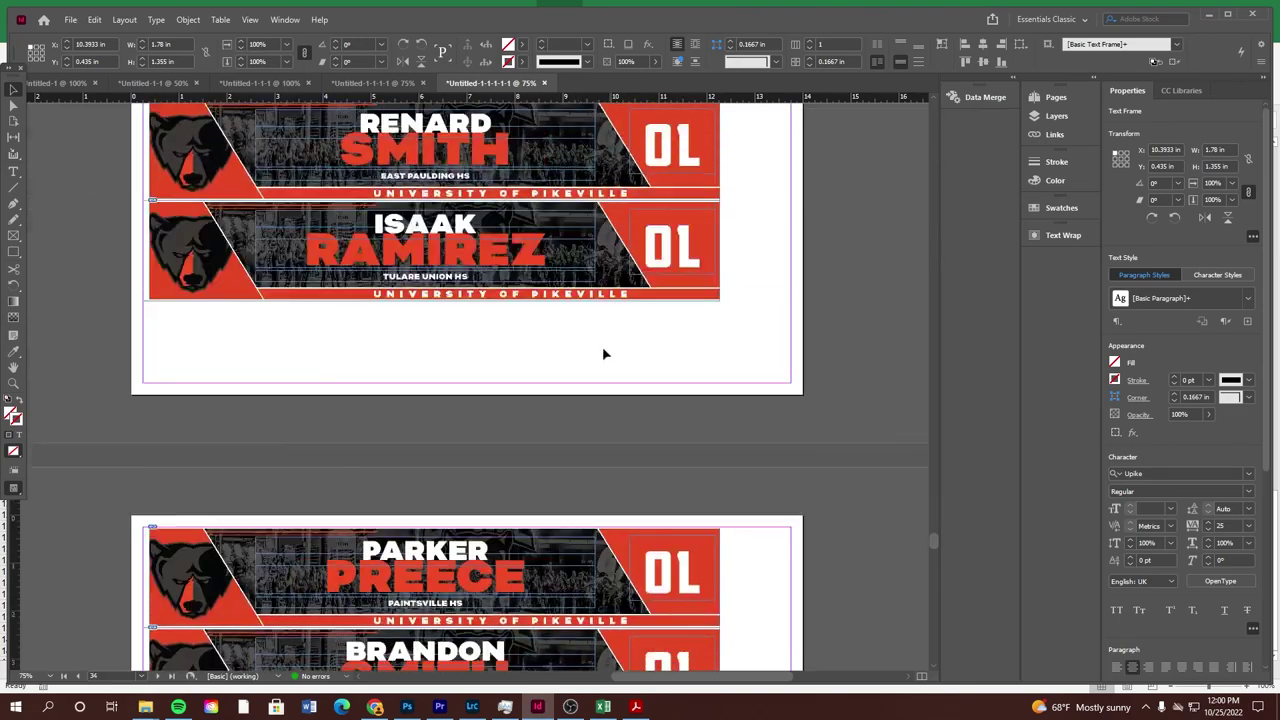
pyautogui.scroll(5, 603, 353)
pyautogui.moveTo(934, 522); pyautogui.dragTo(987, 97)
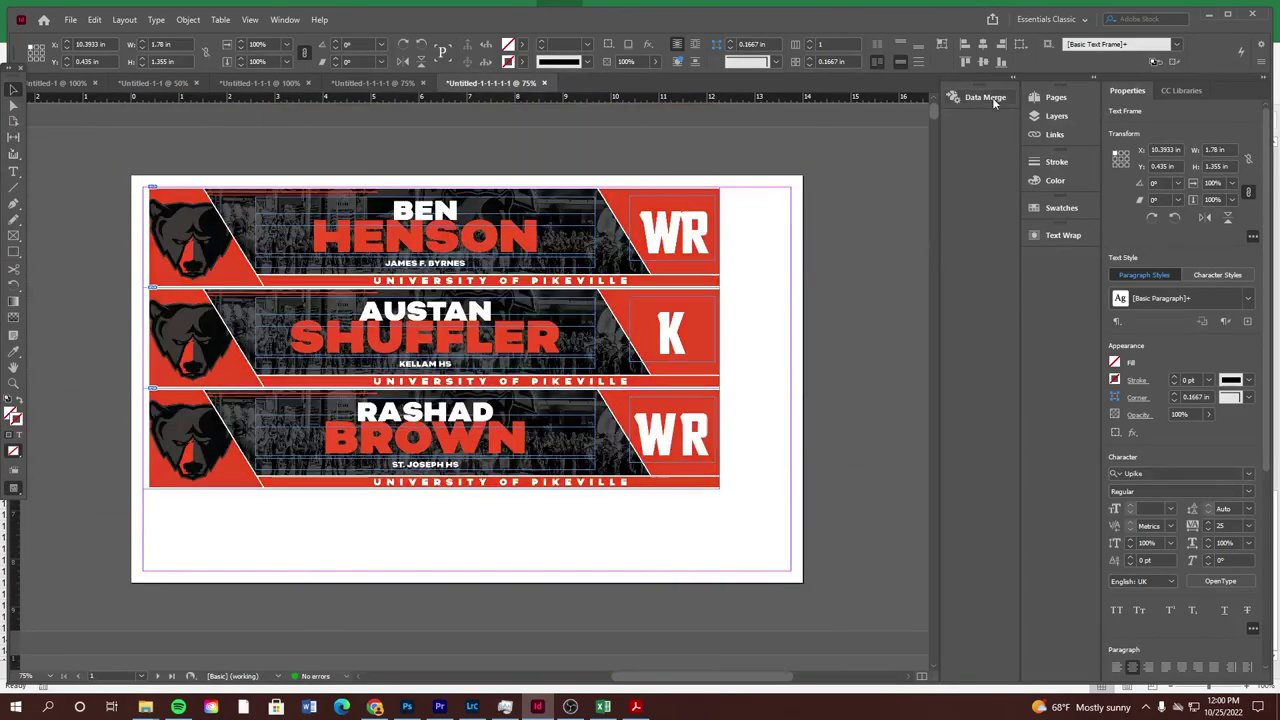
pyautogui.scroll(-1, 600, 235)
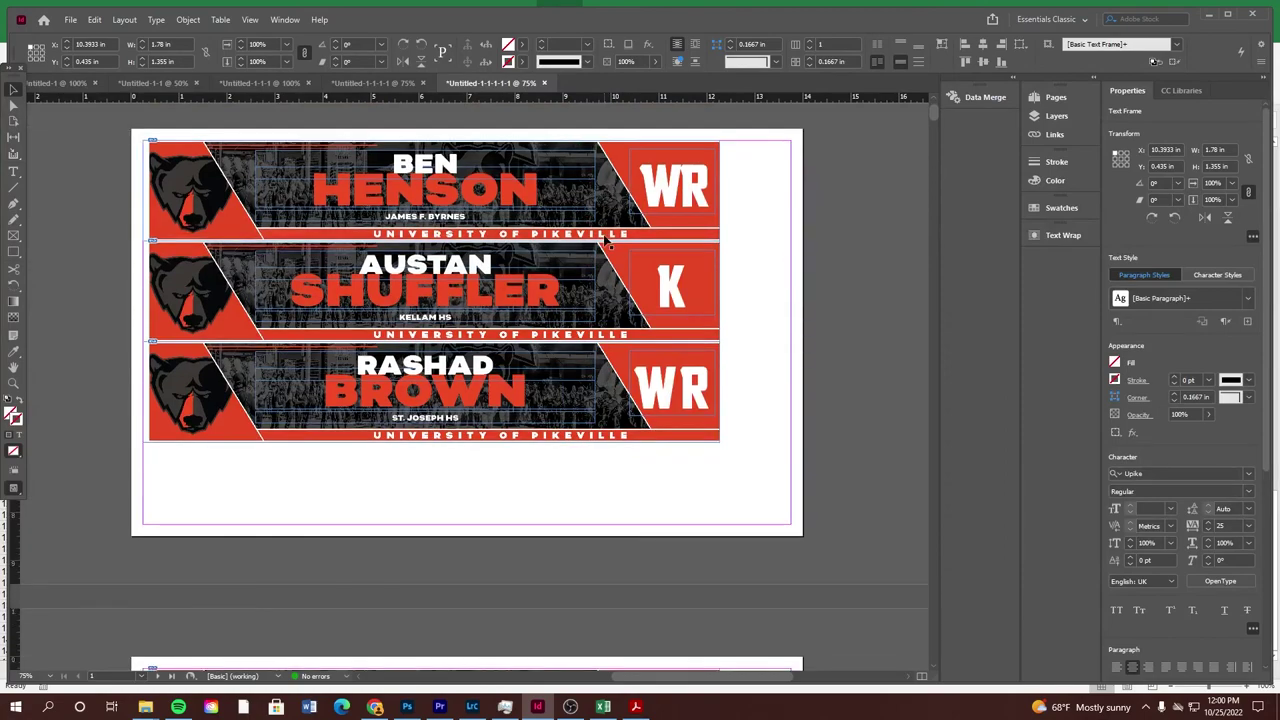
pyautogui.scroll(-5, 531, 237)
pyautogui.scroll(6, 500, 220)
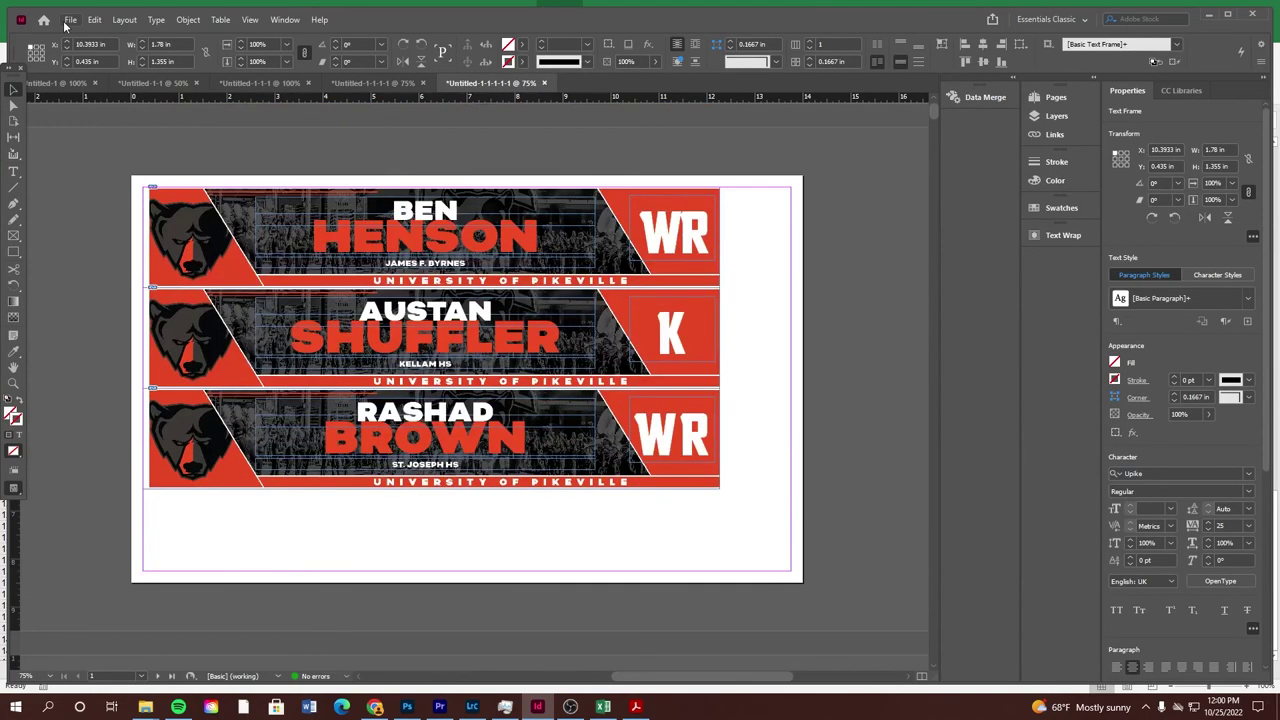
# Start an export named 'Locker Room Tag', then cancel the interactive PDF export
pyautogui.click(70, 19)
pyautogui.click(97, 284)
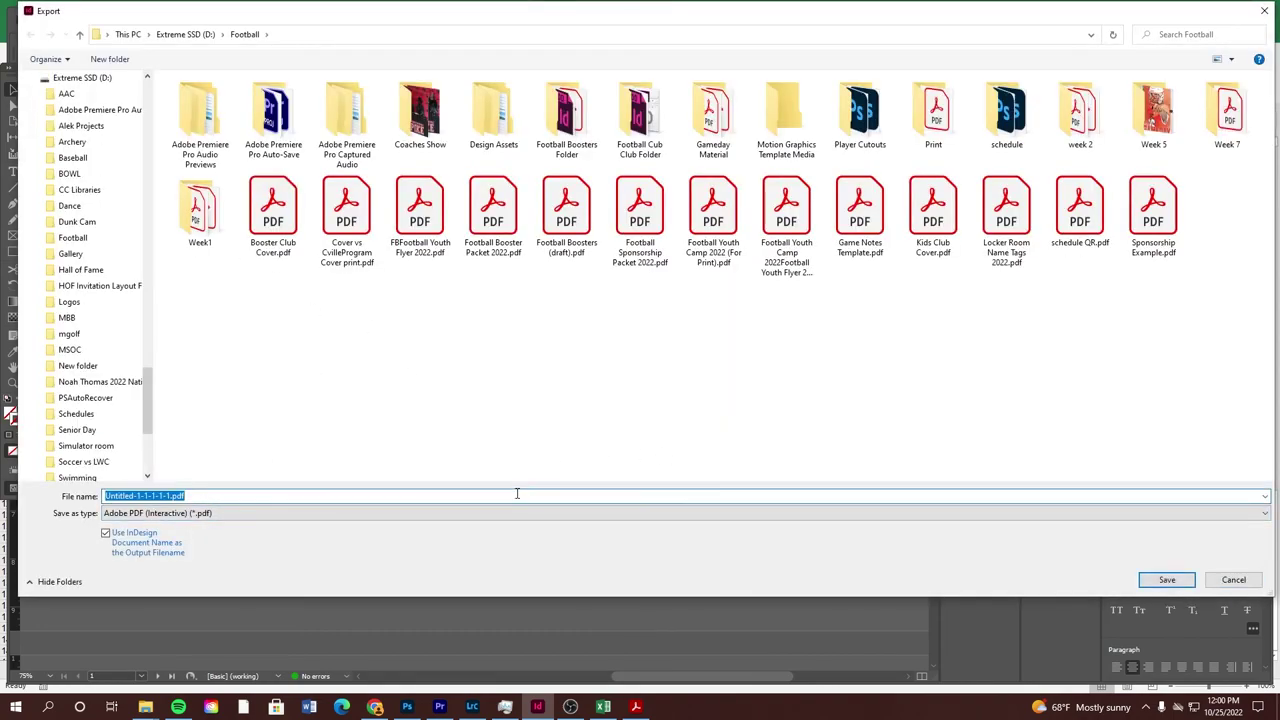
pyautogui.write('Locker Room')
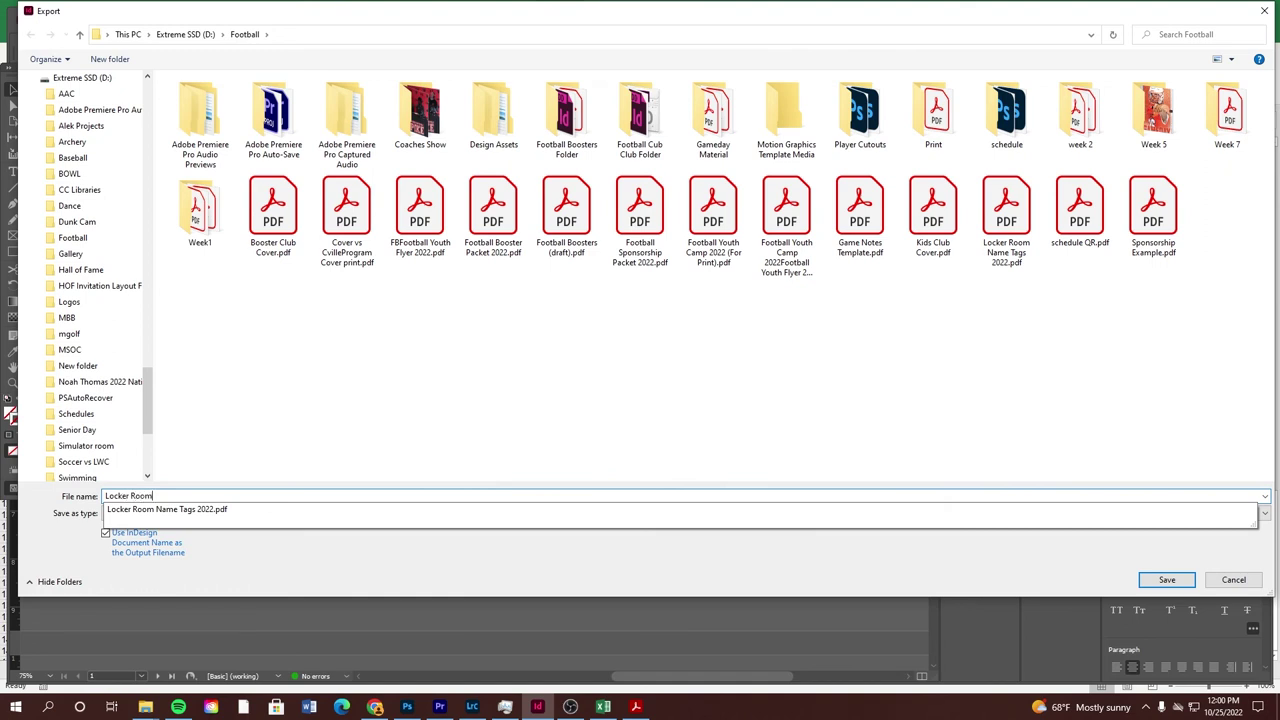
pyautogui.write(' Tags (2) 2022')
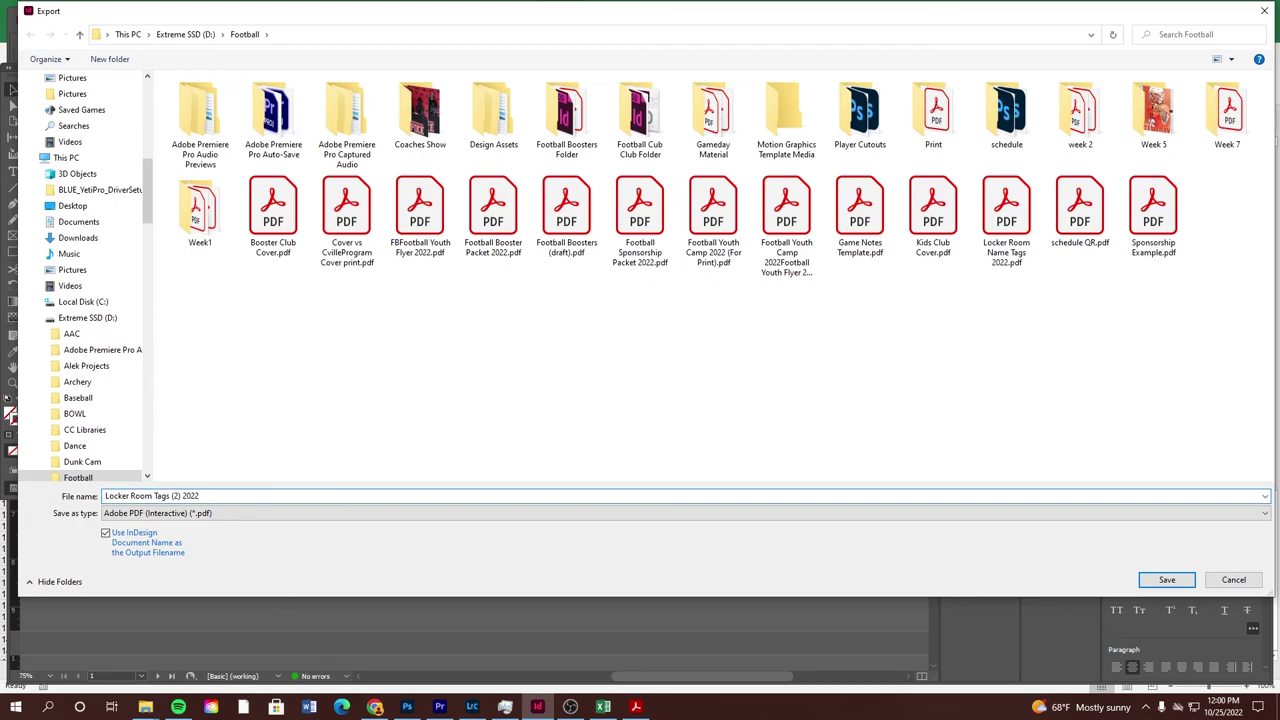
pyautogui.press('Return')
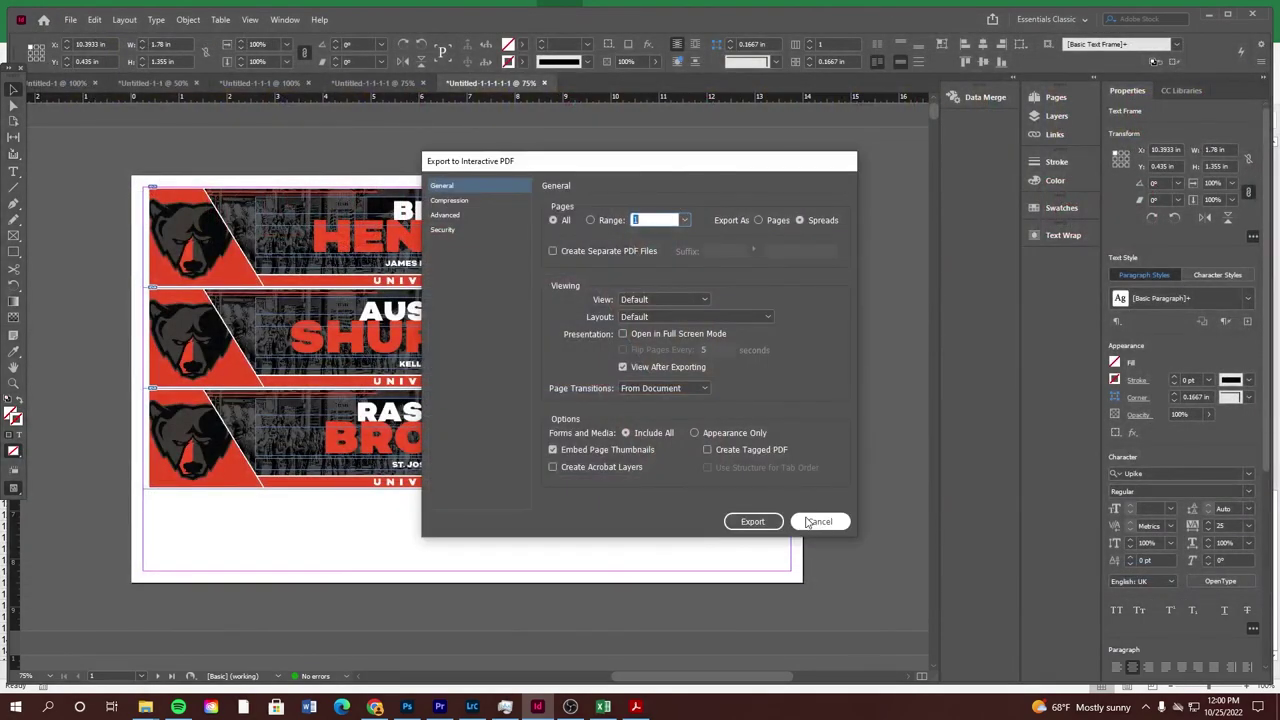
pyautogui.click(820, 520)
# Export as Adobe PDF (Print) with the file name Locker Room Name Tags 2022.pdf
pyautogui.click(70, 19)
pyautogui.click(100, 284)
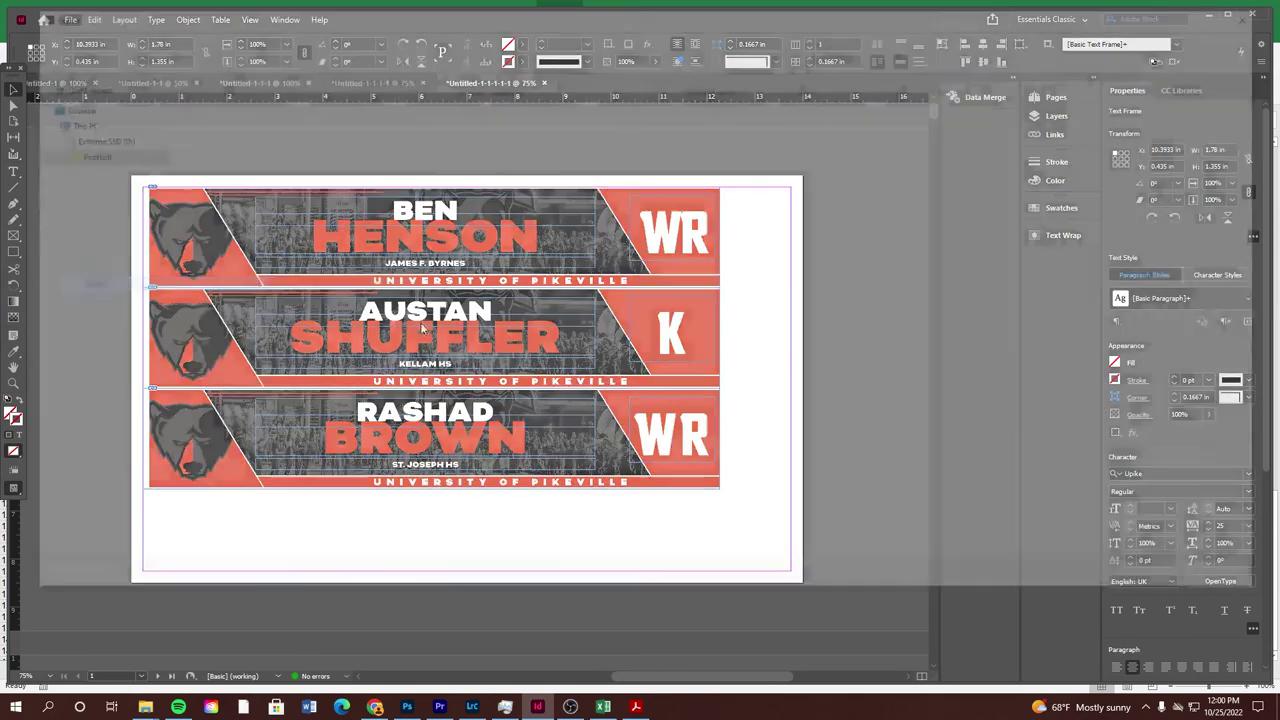
pyautogui.click(250, 513)
pyautogui.click(258, 538)
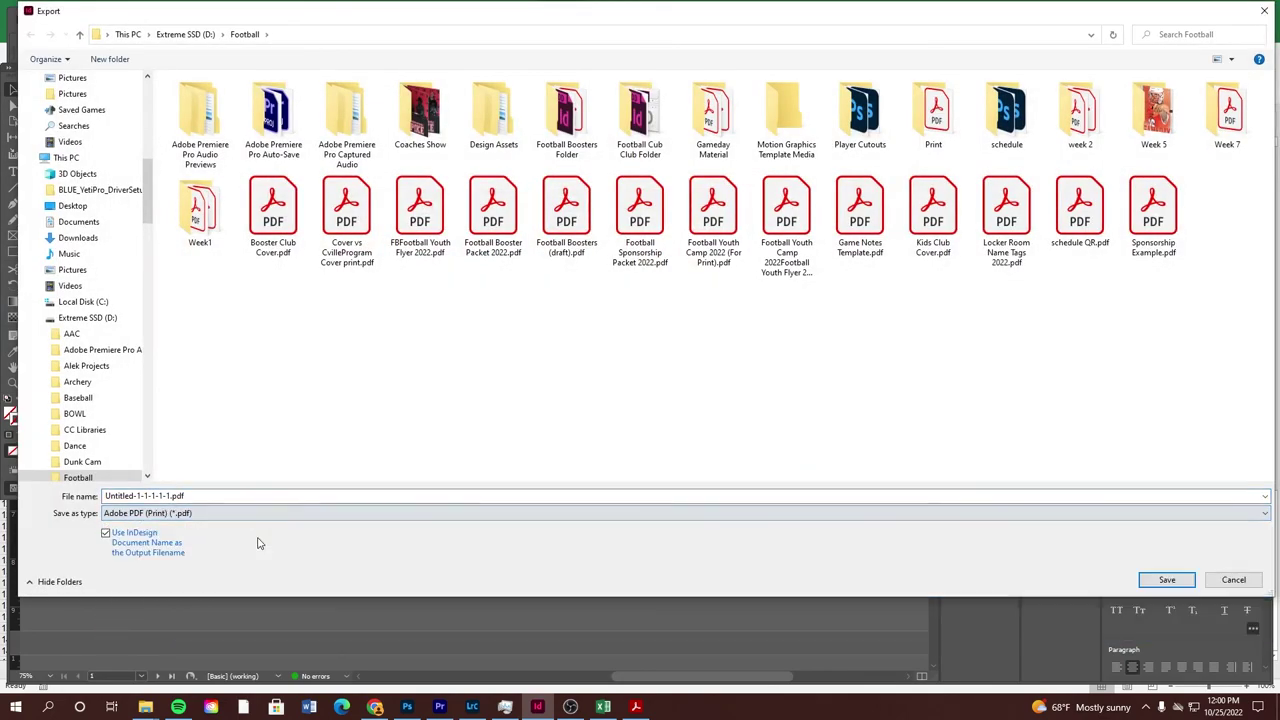
pyautogui.click(234, 495)
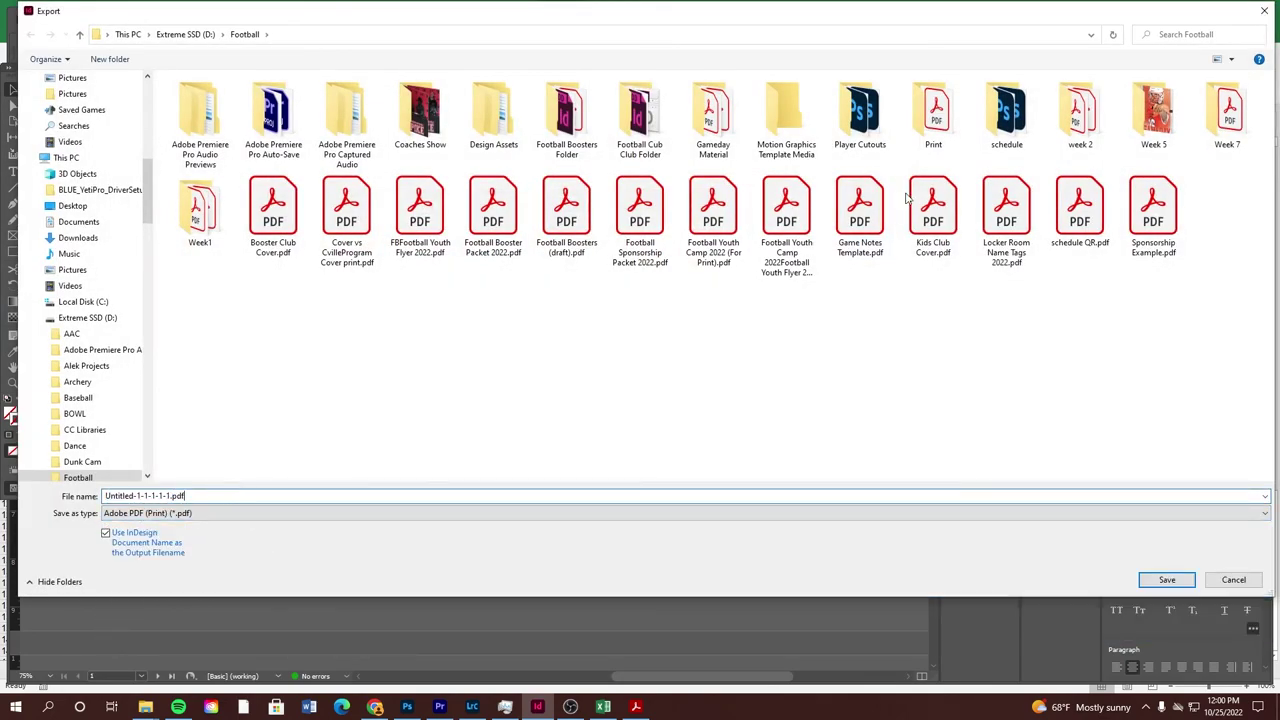
pyautogui.click(1006, 210)
pyautogui.doubleClick(278, 500)
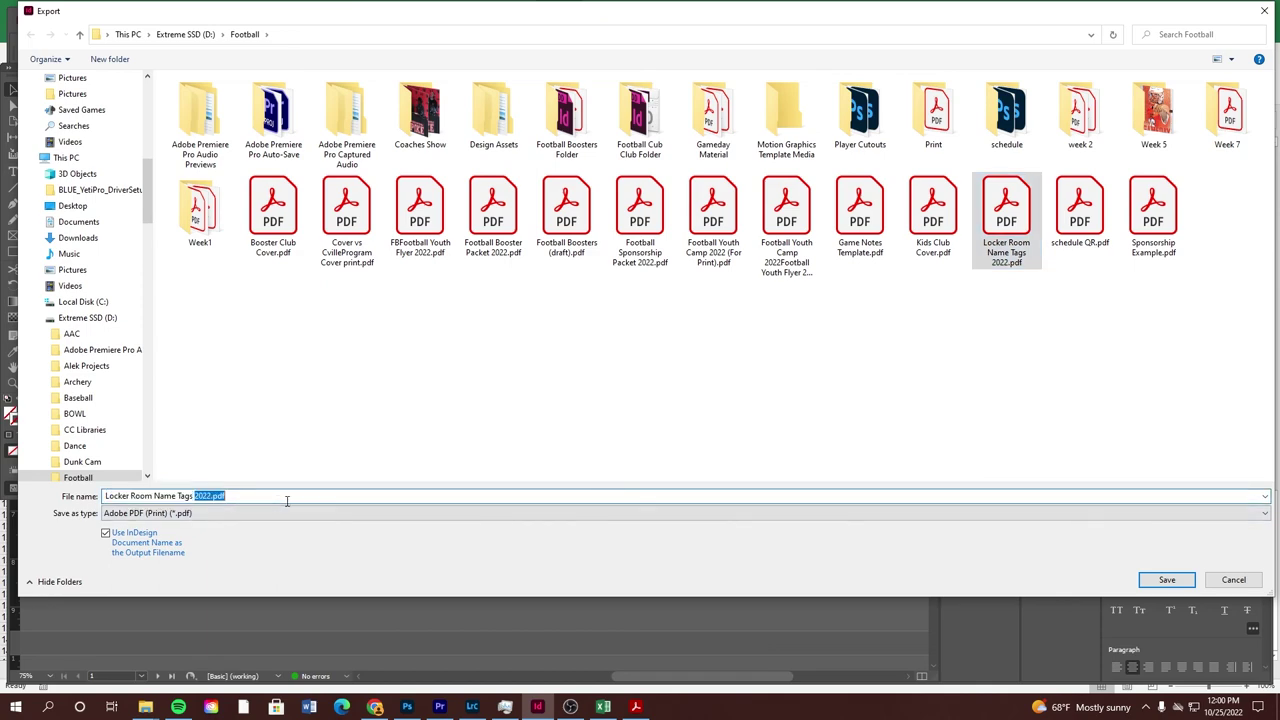
pyautogui.press('BackSpace')
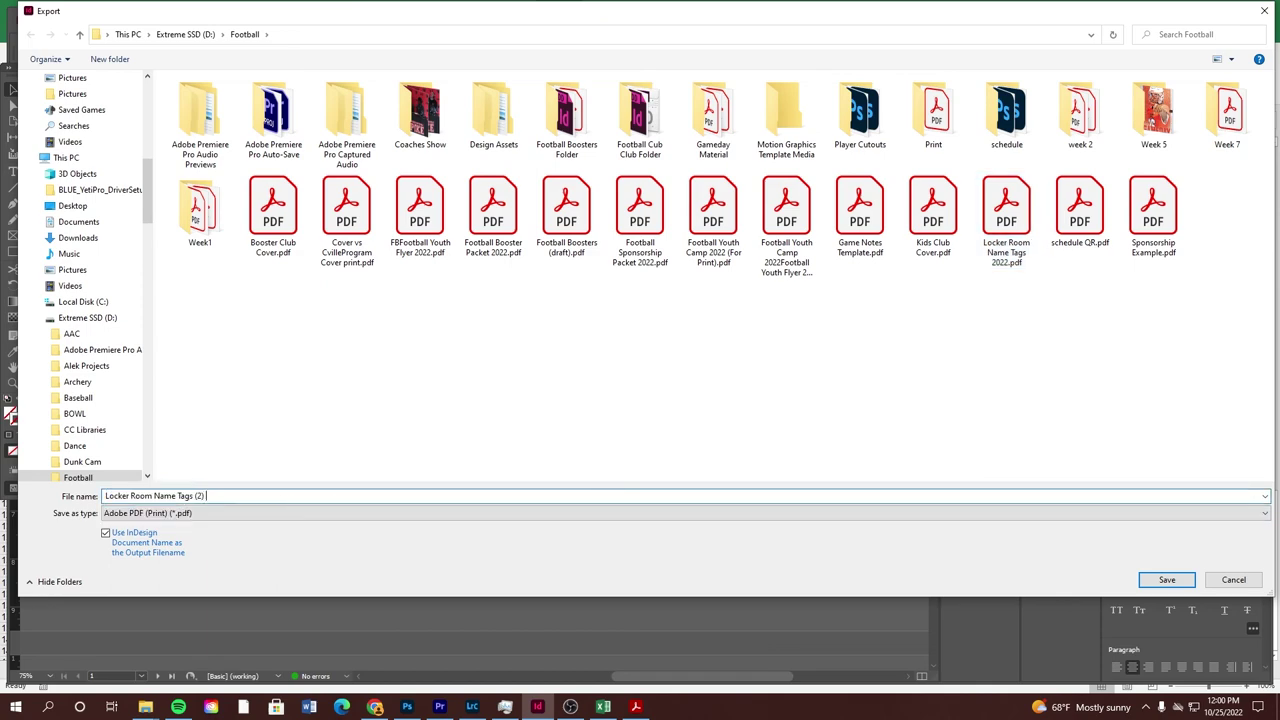
pyautogui.write('22')
pyautogui.press('Return')
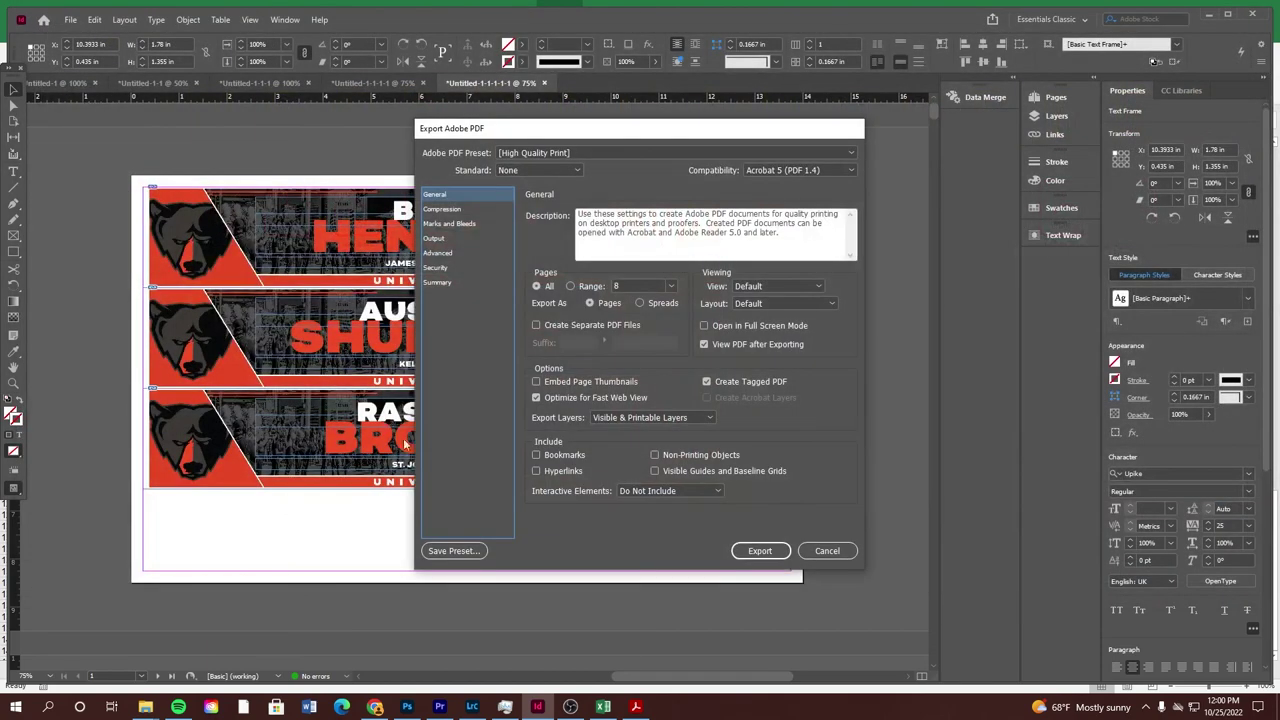
# Export with High Quality Print settings and view the resulting PDF in Acrobat
pyautogui.click(760, 551)
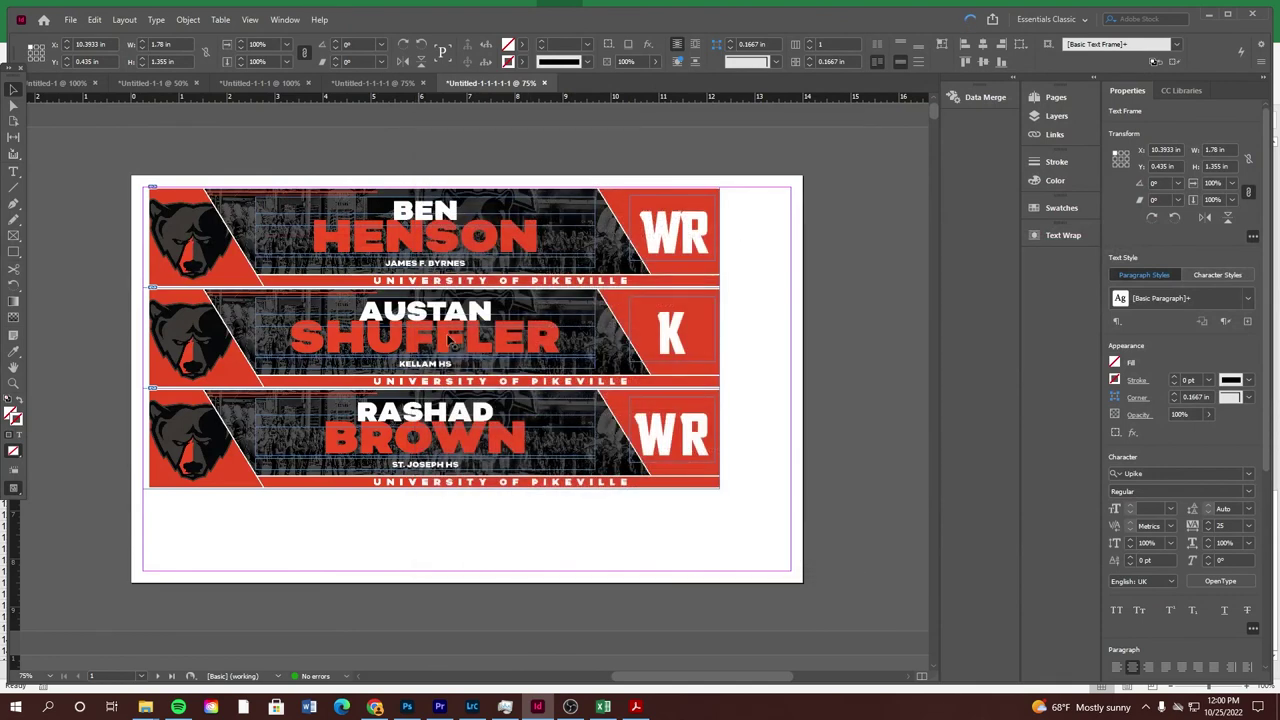
pyautogui.click(970, 20)
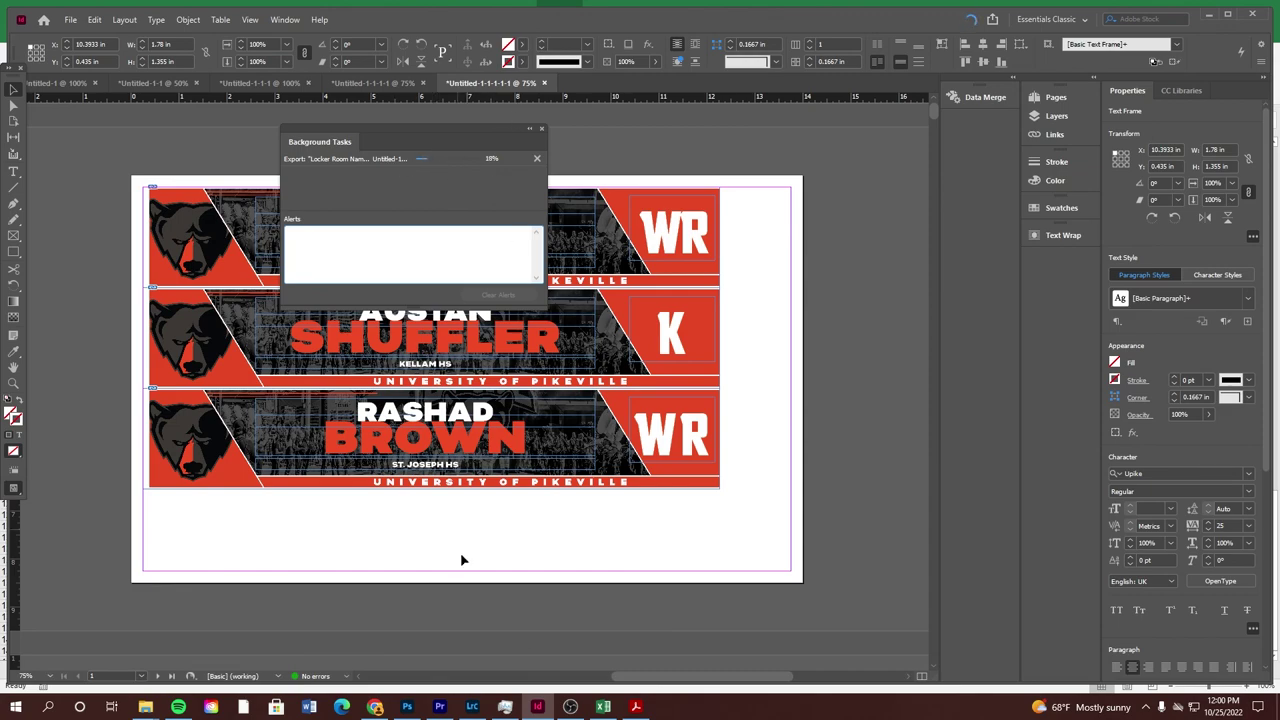
pyautogui.click(635, 706)
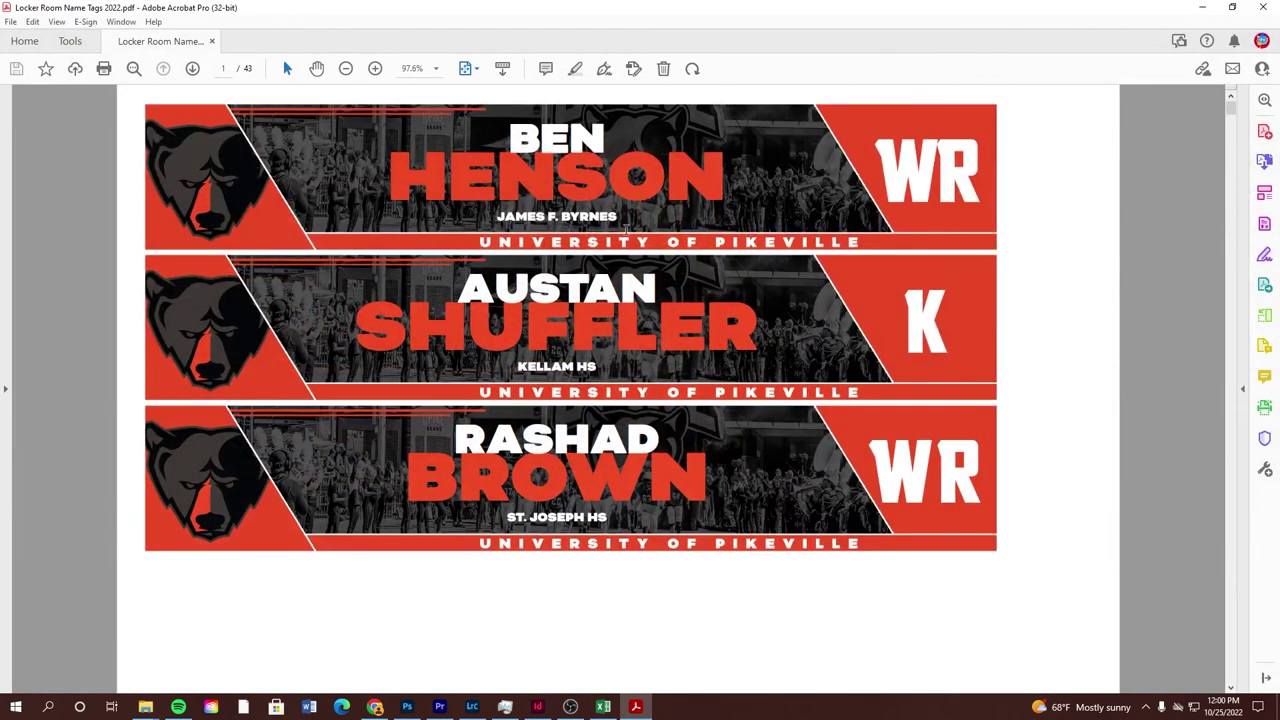
# Zoom out to whole pages and page through the 43-page name-tag PDF to about page 20
pyautogui.click(346, 69)
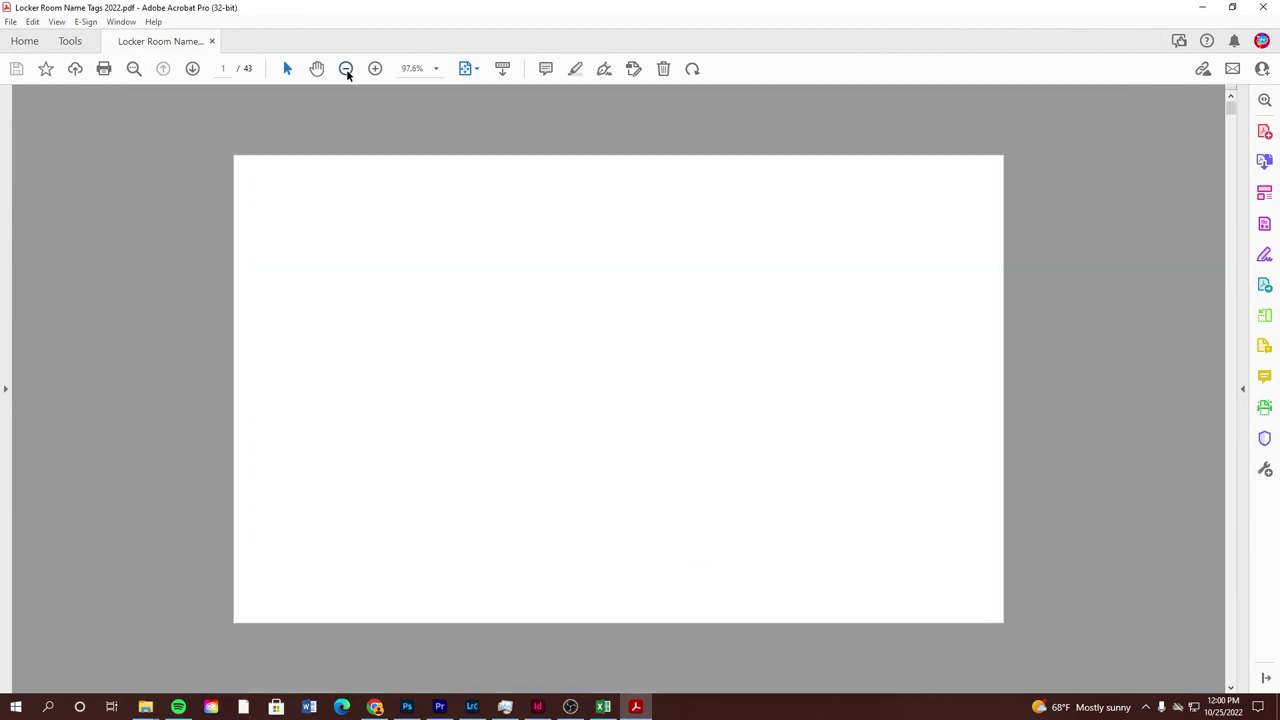
pyautogui.click(346, 69)
pyautogui.click(346, 69)
pyautogui.scroll(-5, 610, 318)
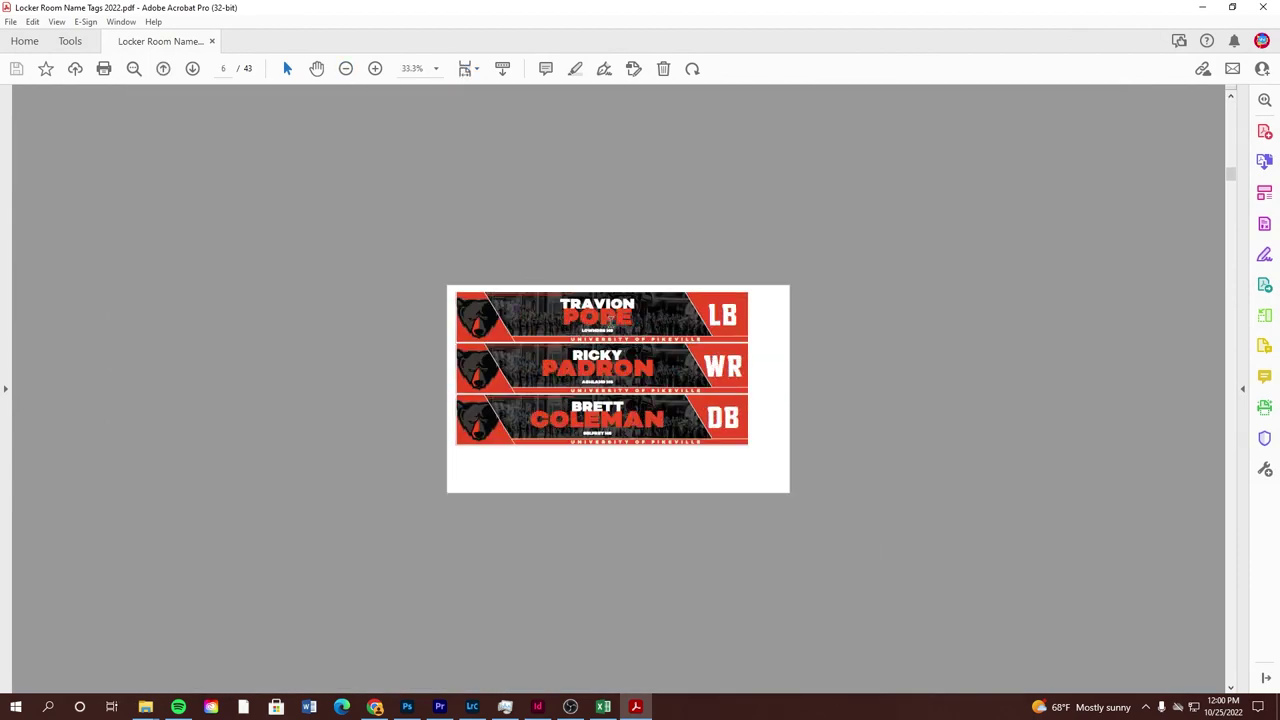
pyautogui.scroll(-5, 608, 320)
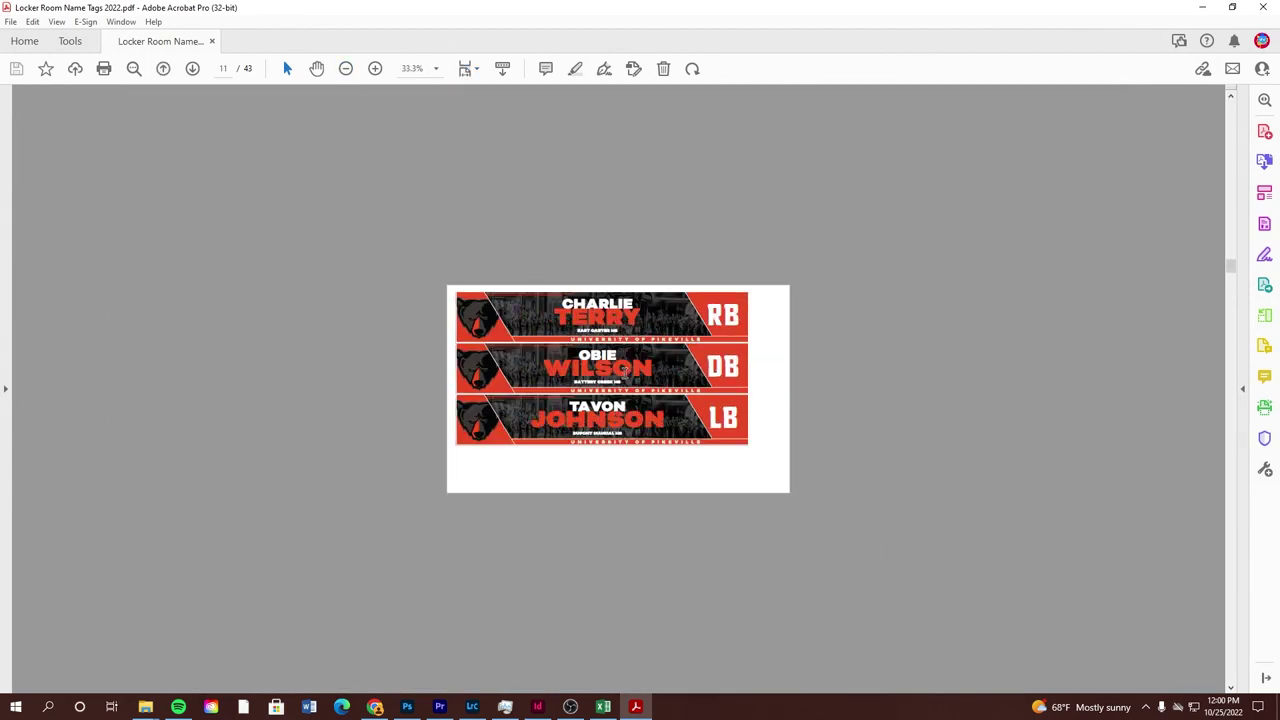
pyautogui.scroll(-9, 622, 365)
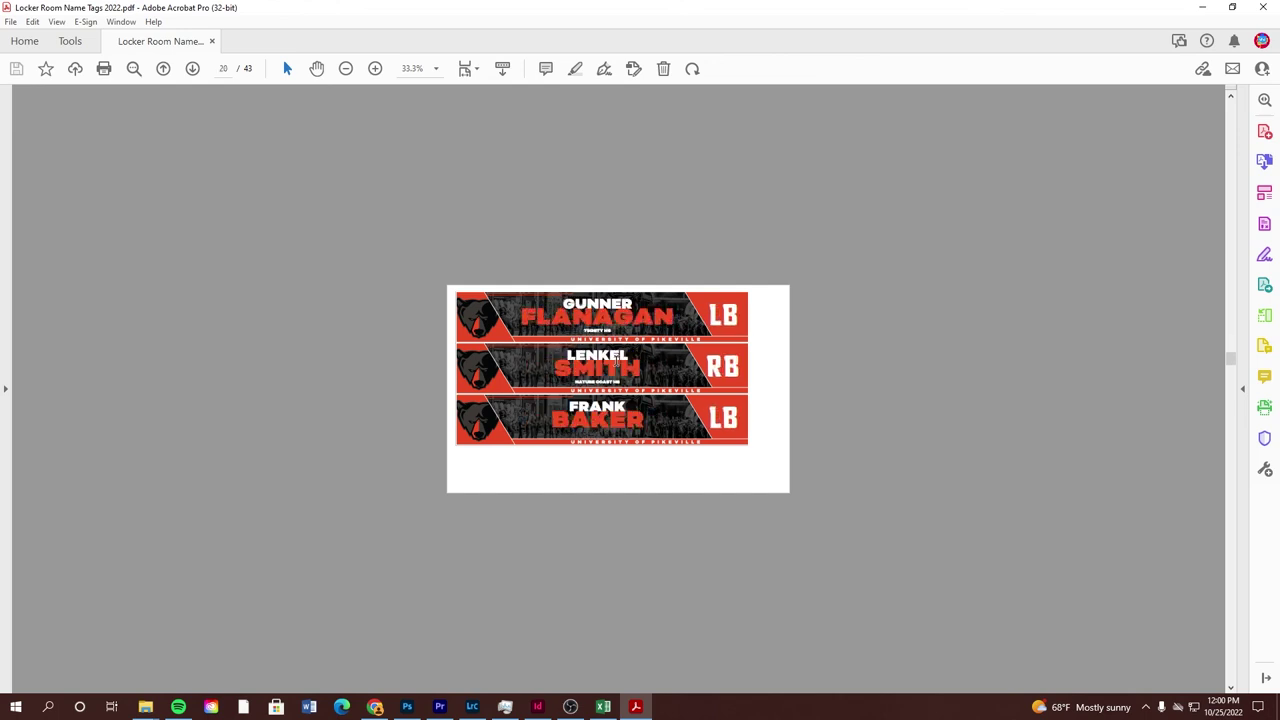
pyautogui.scroll(-3, 616, 363)
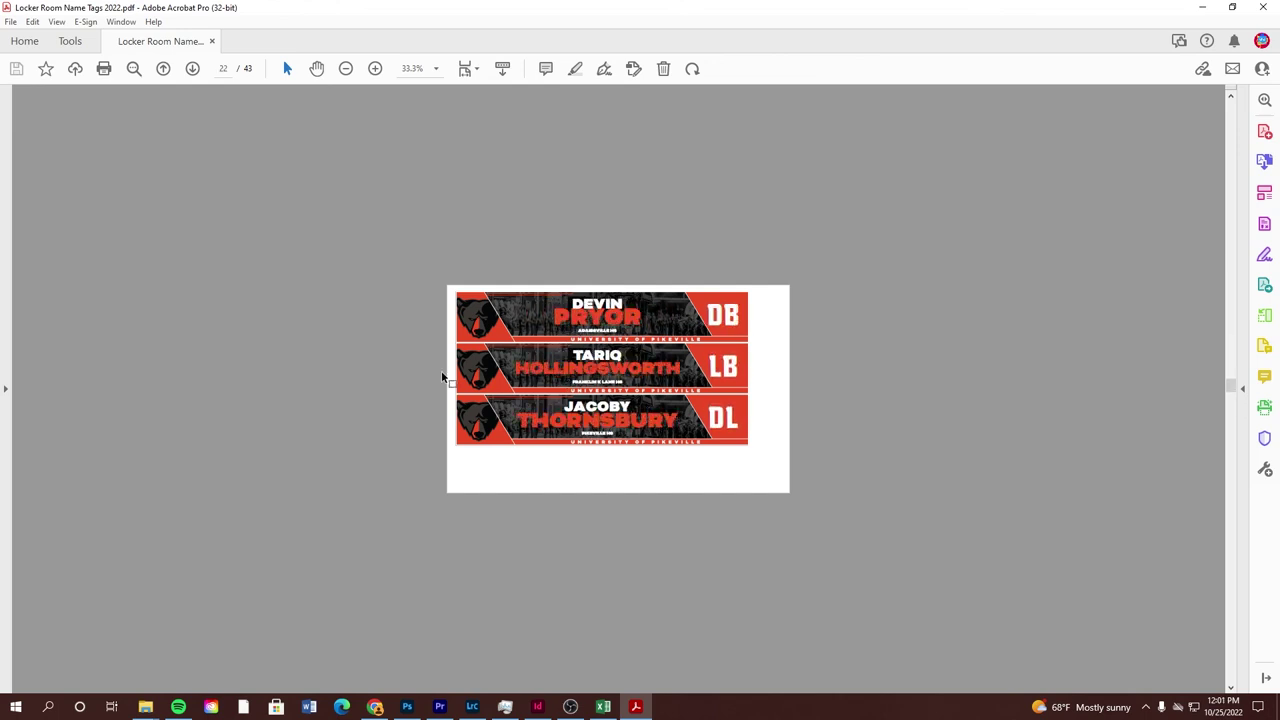